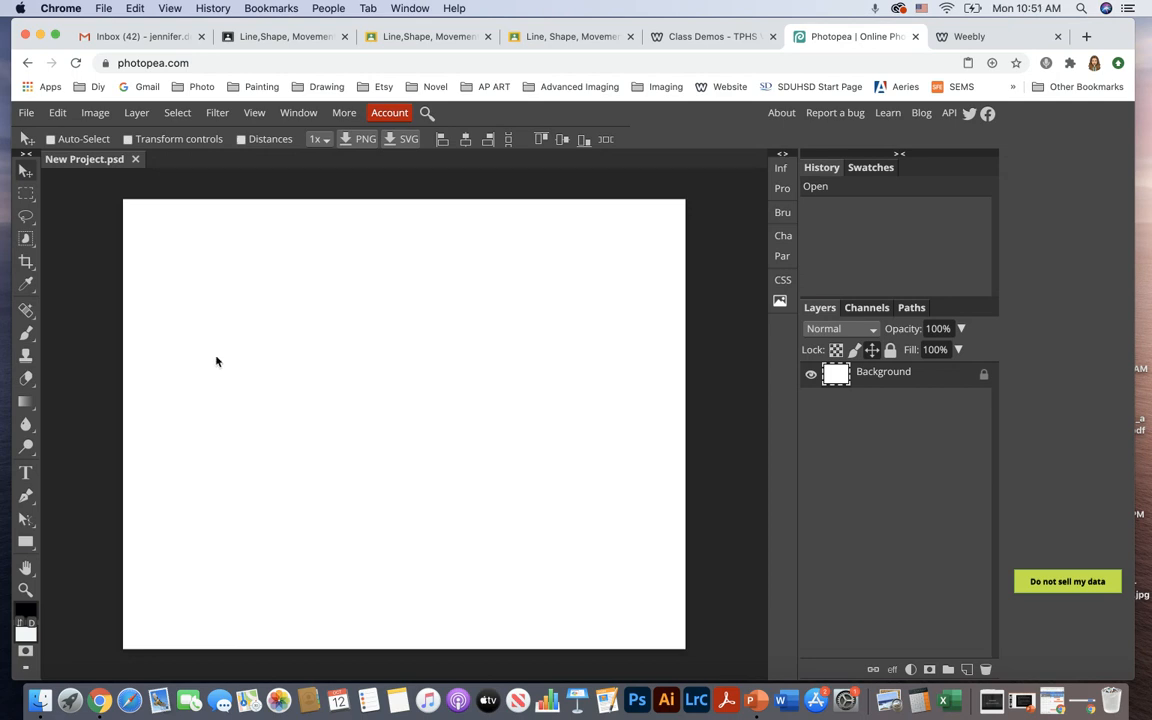
Choose the Distant Galaxy font for the Type tool
{"action": "left_click", "coordinate": [27, 475]}
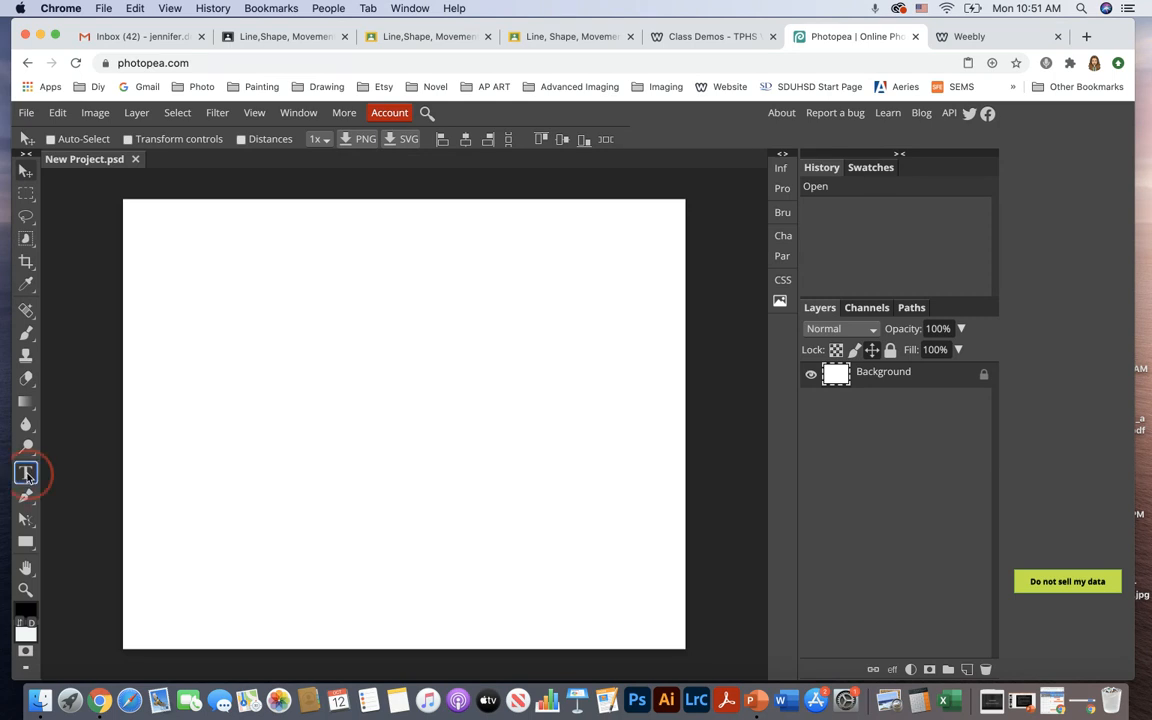
{"action": "left_click", "coordinate": [27, 476]}
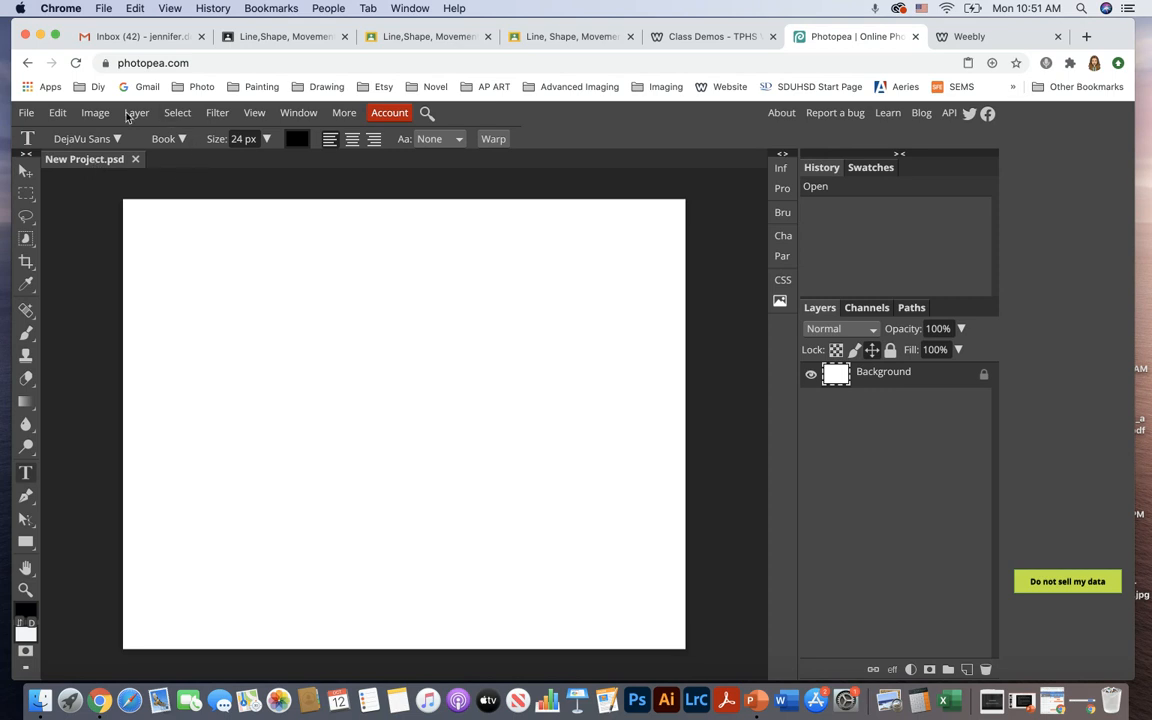
{"action": "left_click", "coordinate": [117, 140]}
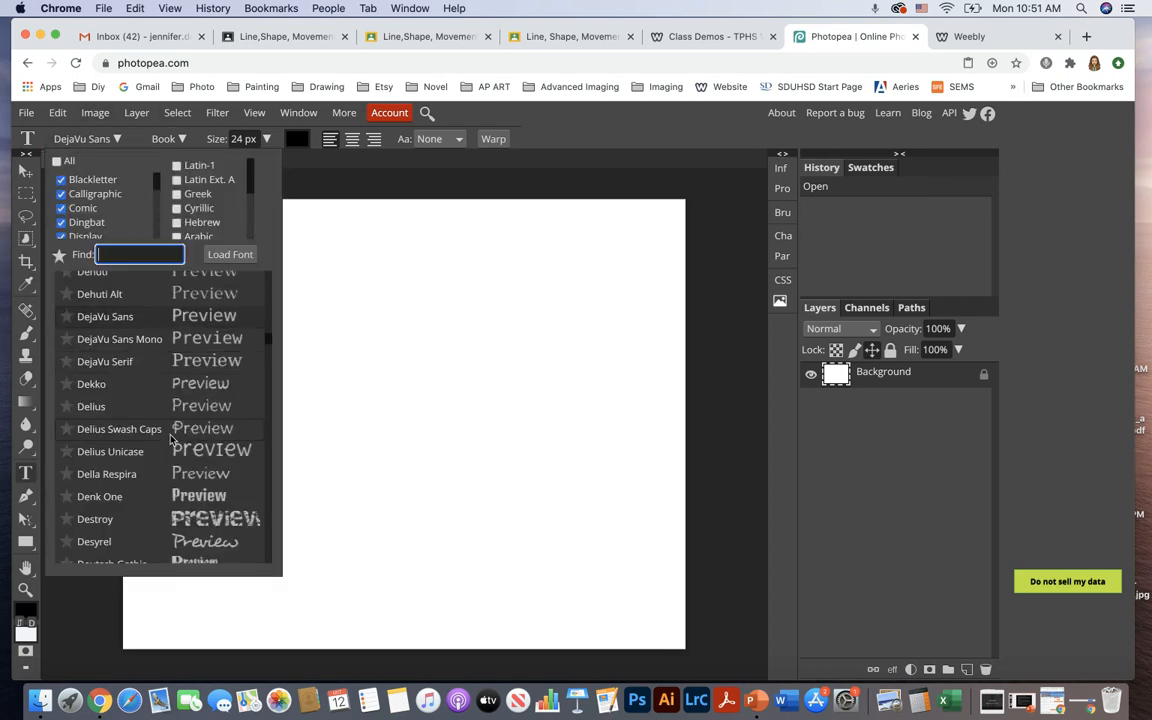
{"action": "scroll", "coordinate": [165, 420], "scroll_direction": "down", "scroll_amount": 10}
{"action": "scroll", "coordinate": [170, 440], "scroll_direction": "down", "scroll_amount": 1}
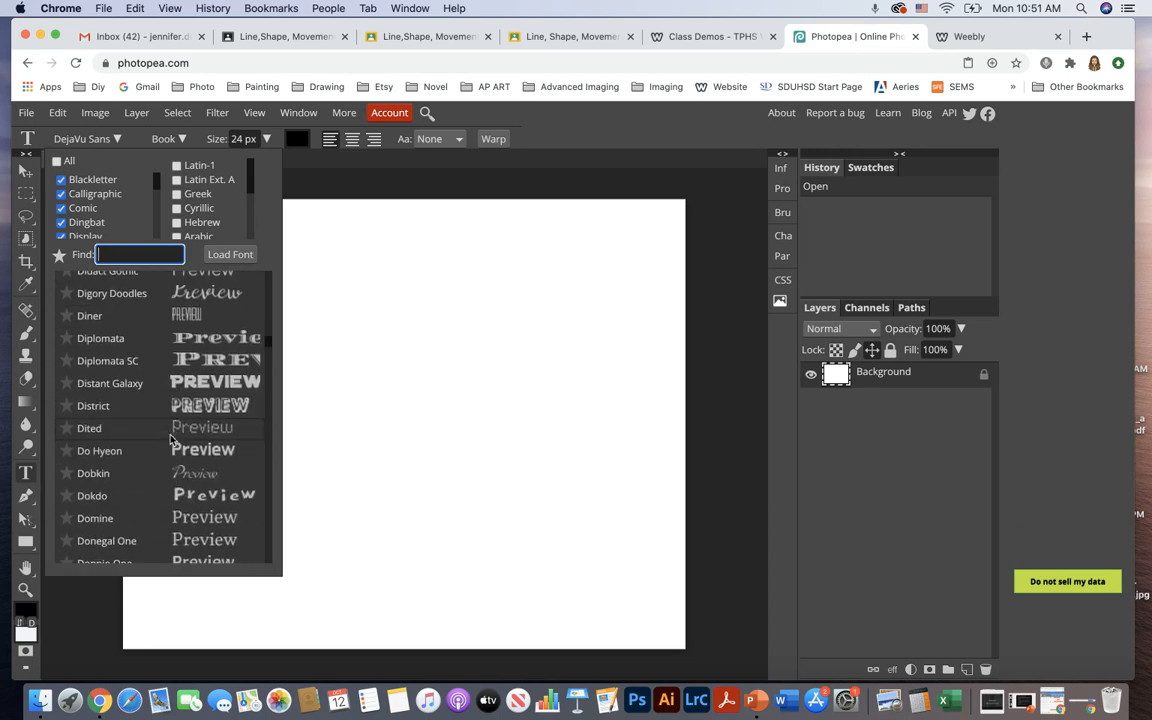
{"action": "left_click", "coordinate": [188, 384]}
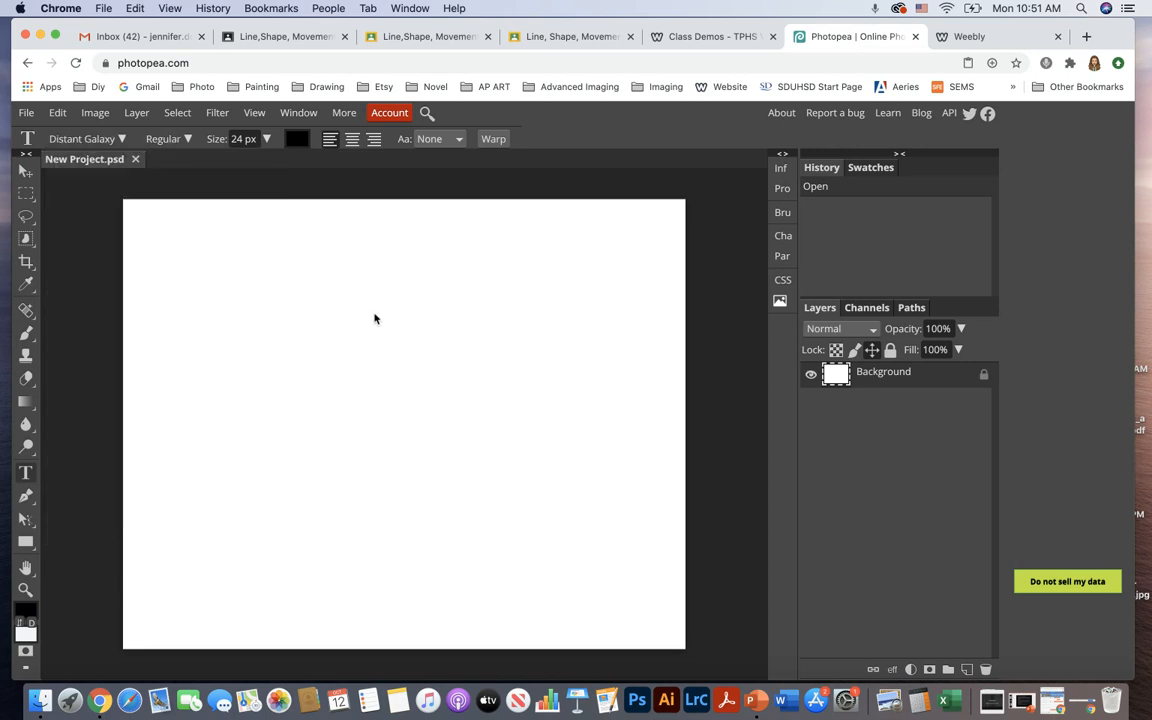
Set the text colour to blue, hex 162bd2
{"action": "left_click", "coordinate": [187, 142]}
{"action": "left_click", "coordinate": [187, 142]}
{"action": "left_click", "coordinate": [266, 139]}
{"action": "left_click", "coordinate": [298, 141]}
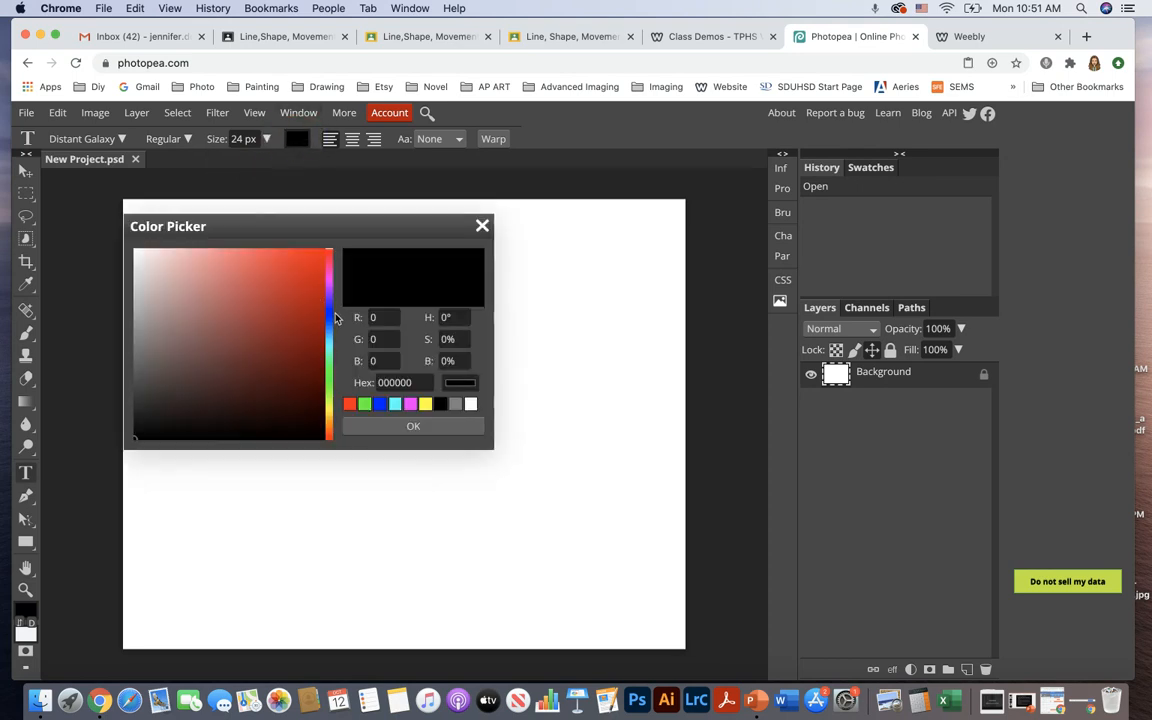
{"action": "left_click", "coordinate": [330, 318]}
{"action": "left_click", "coordinate": [304, 281]}
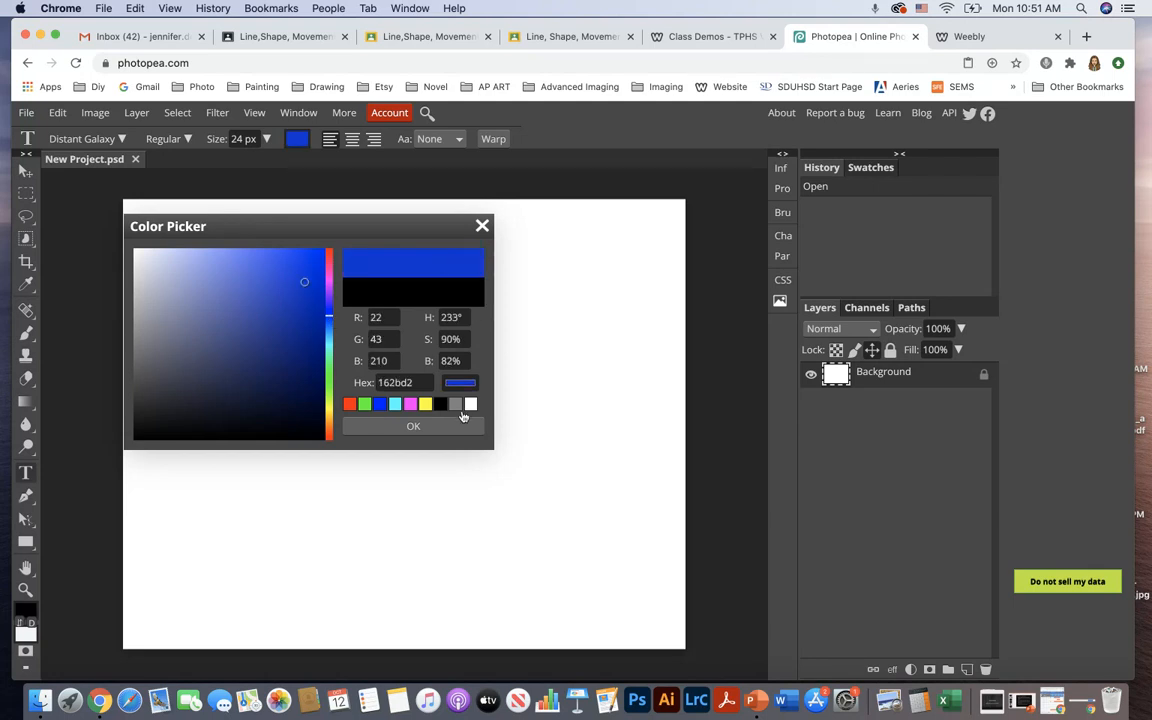
{"action": "left_click", "coordinate": [434, 428]}
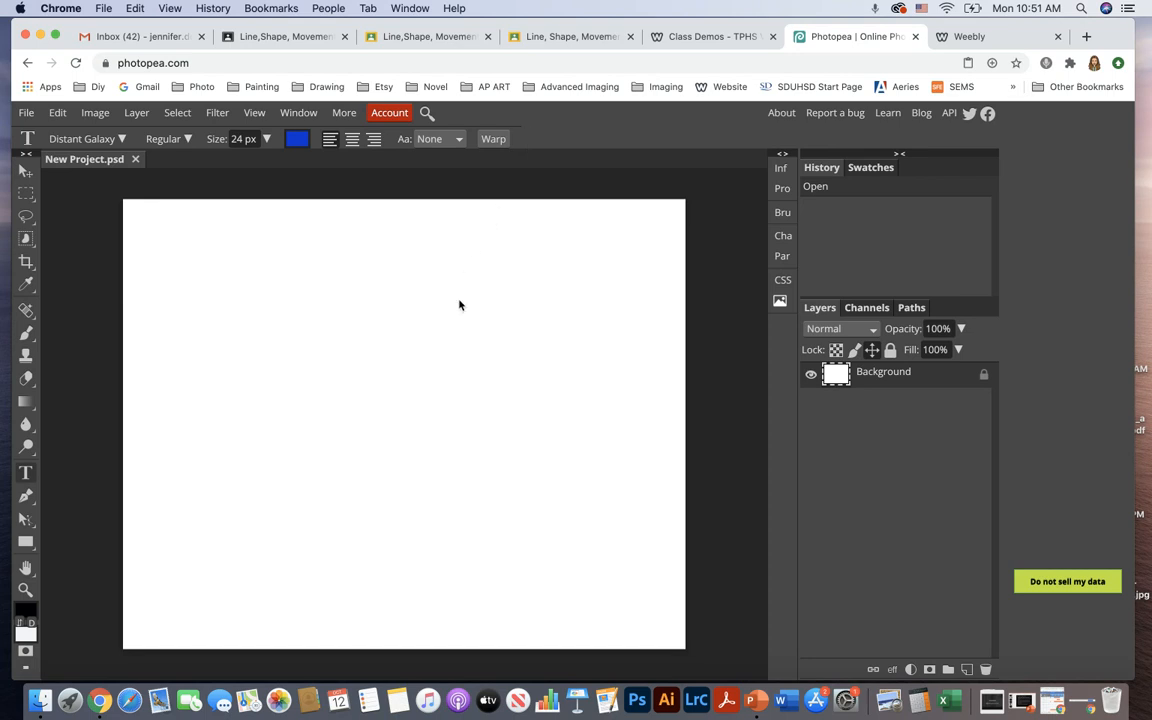
Add a text layer with the teacher's title and surname, starting in the left half of the canvas at mid-height
{"action": "left_click", "coordinate": [219, 391]}
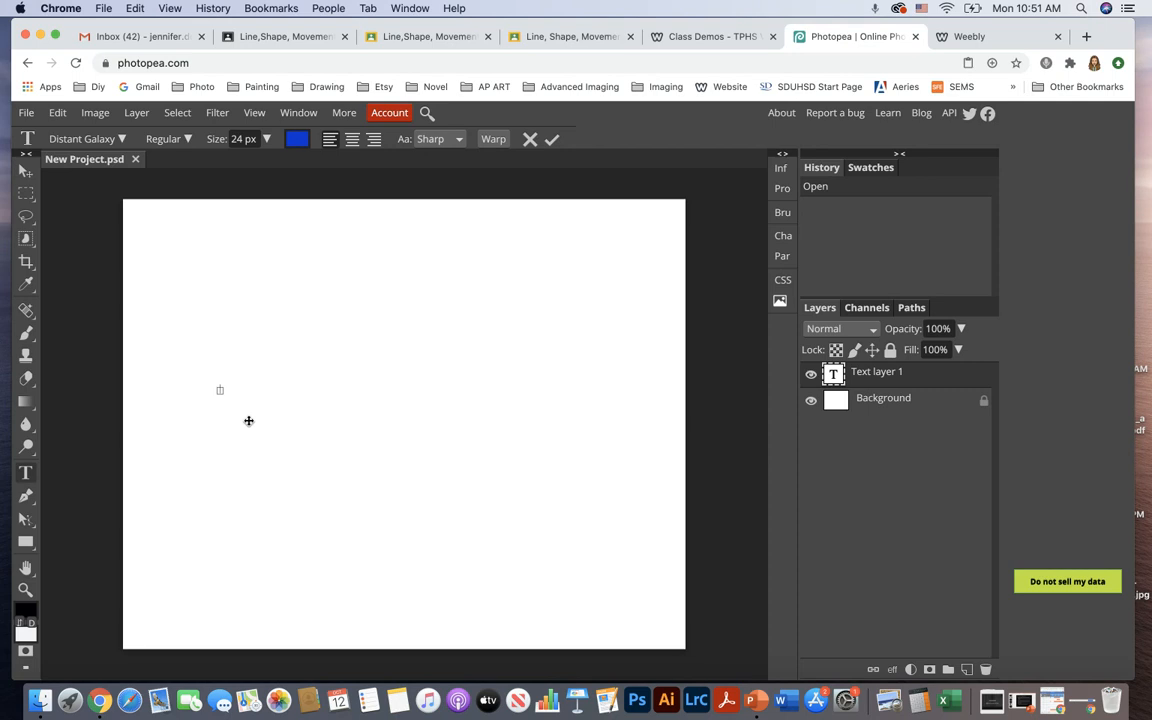
{"action": "type", "text": "DOERRER"}
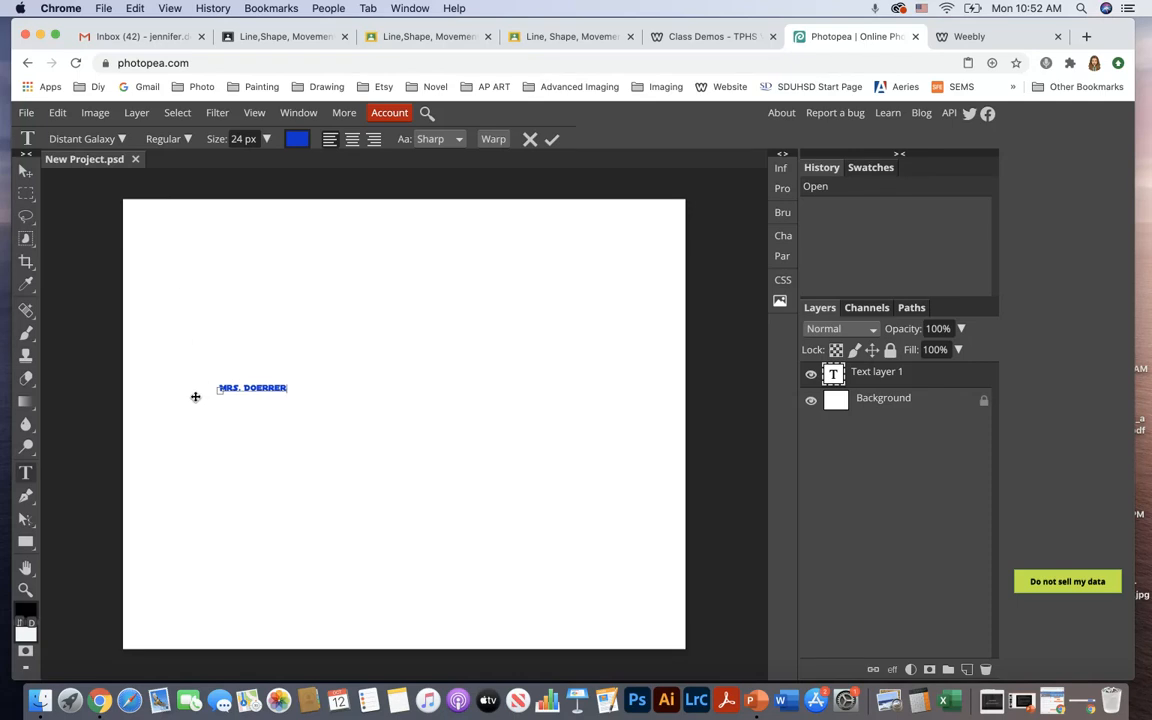
{"action": "left_click", "coordinate": [27, 475]}
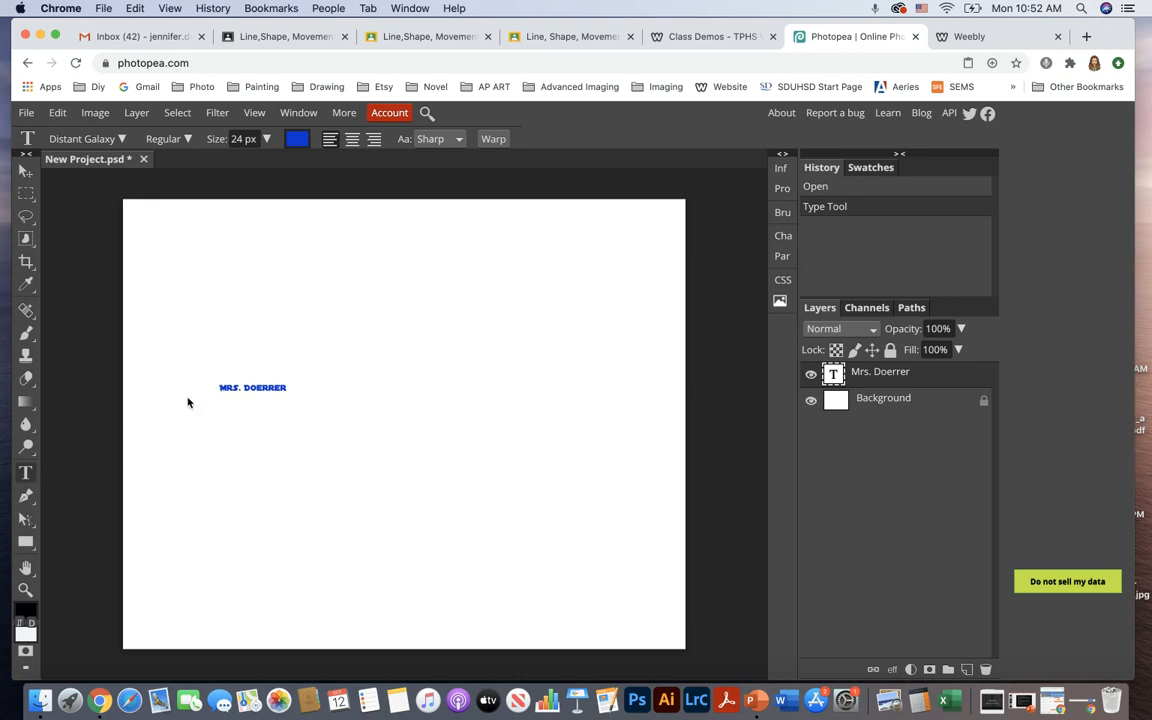
Enlarge the name text to 106 px and move it to the upper middle of the canvas
{"action": "left_click_drag", "start_coordinate": [220, 387], "coordinate": [286, 388]}
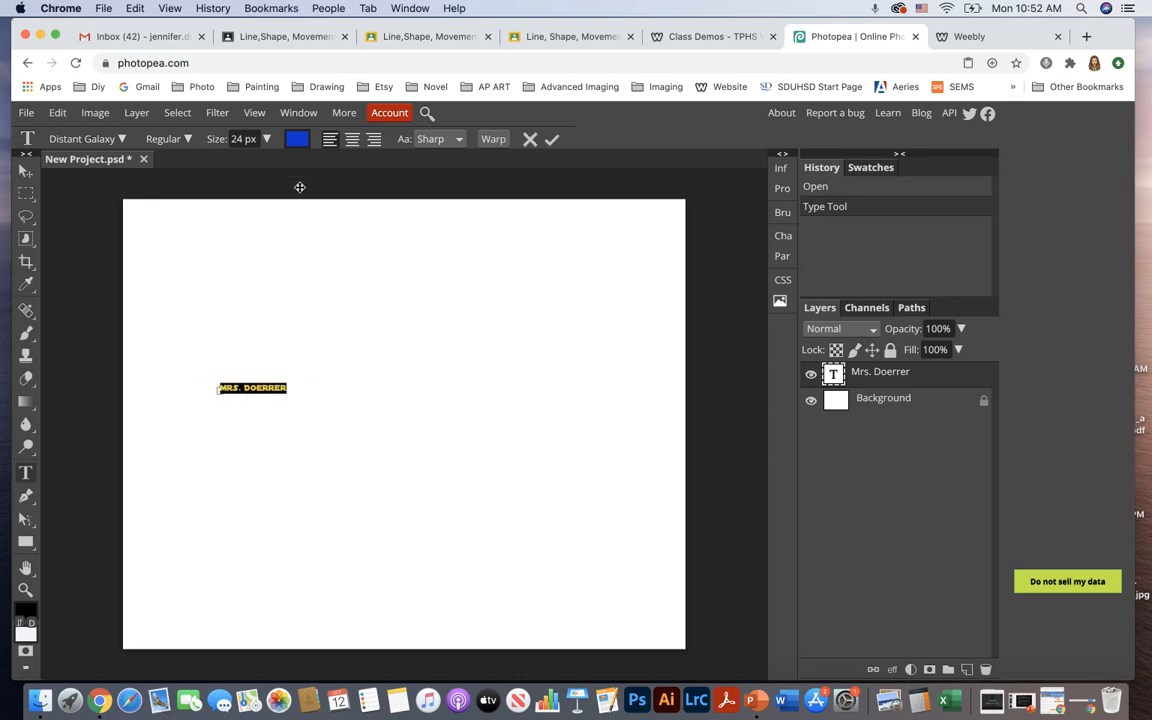
{"action": "left_click", "coordinate": [267, 139]}
{"action": "left_click_drag", "start_coordinate": [241, 162], "coordinate": [268, 167]}
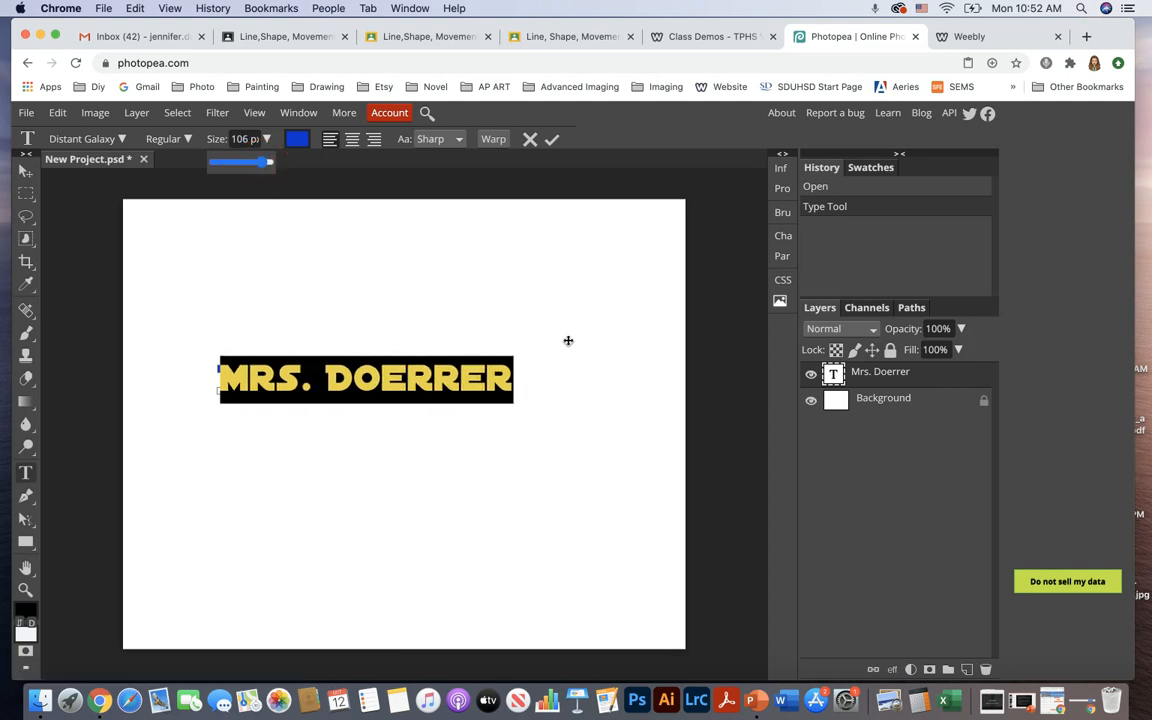
{"action": "left_click", "coordinate": [26, 168]}
{"action": "left_click_drag", "start_coordinate": [401, 393], "coordinate": [422, 357]}
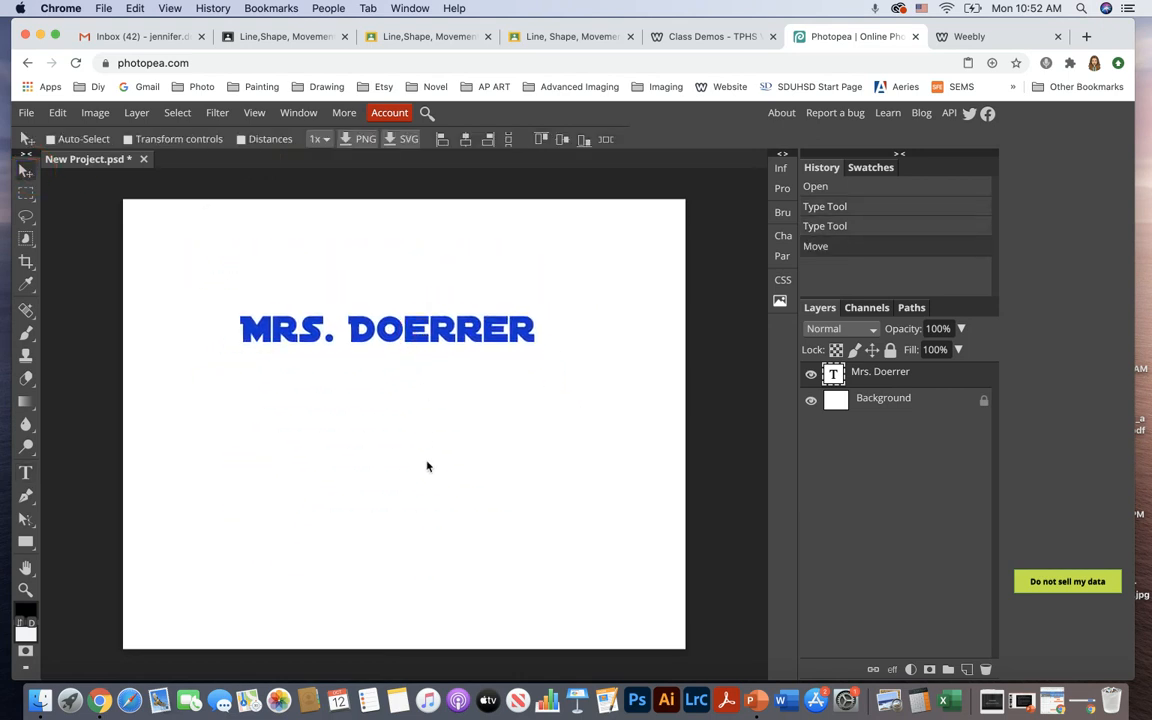
Free Transform the name text to about 97% width and 214% height, rotated about -16.4°, in the canvas's upper-left area
{"action": "left_click", "coordinate": [62, 113]}
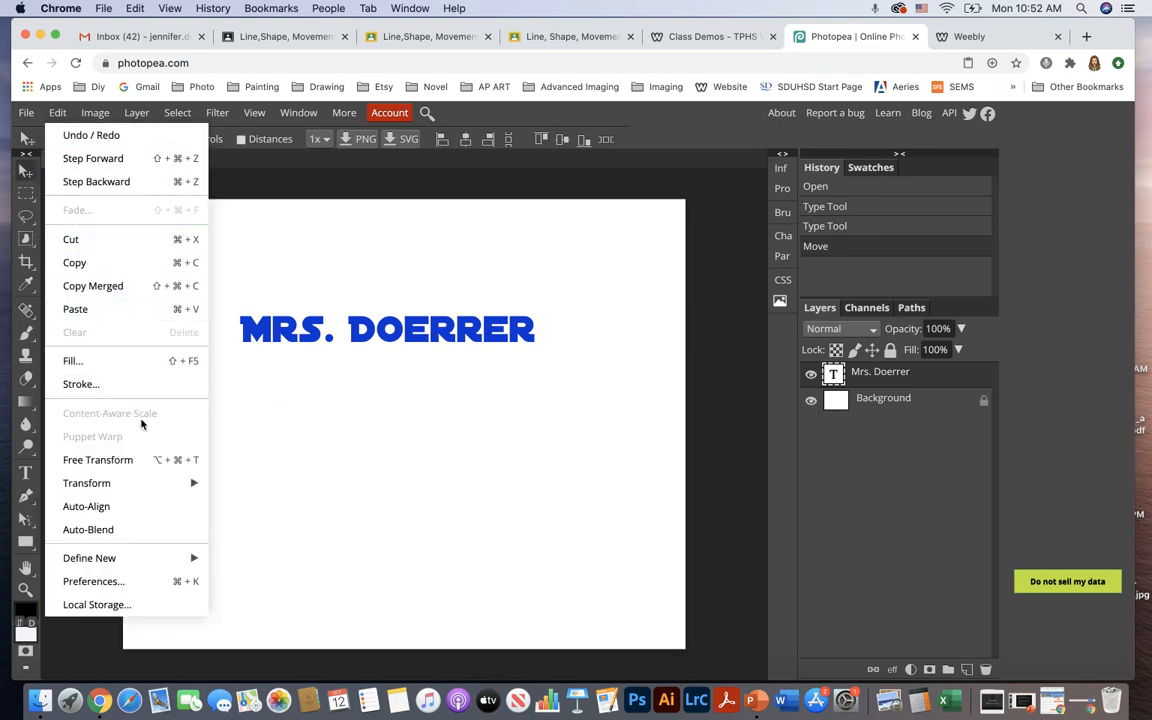
{"action": "left_click", "coordinate": [139, 460]}
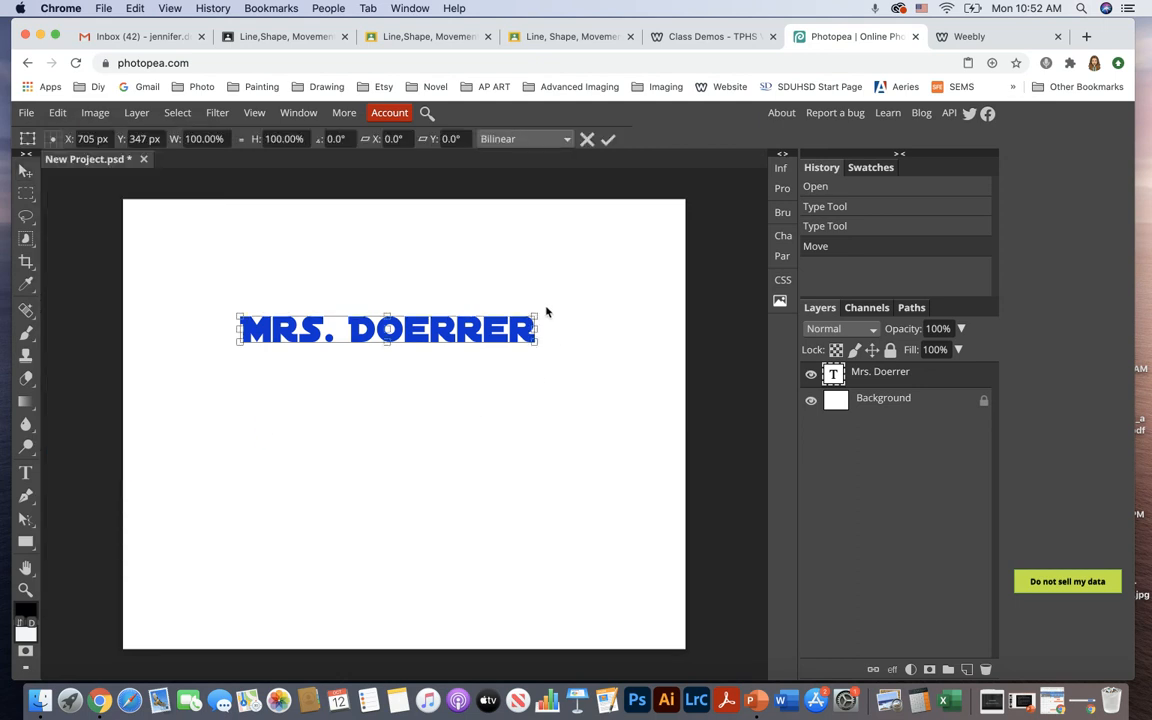
{"action": "left_click_drag", "start_coordinate": [541, 316], "coordinate": [612, 268]}
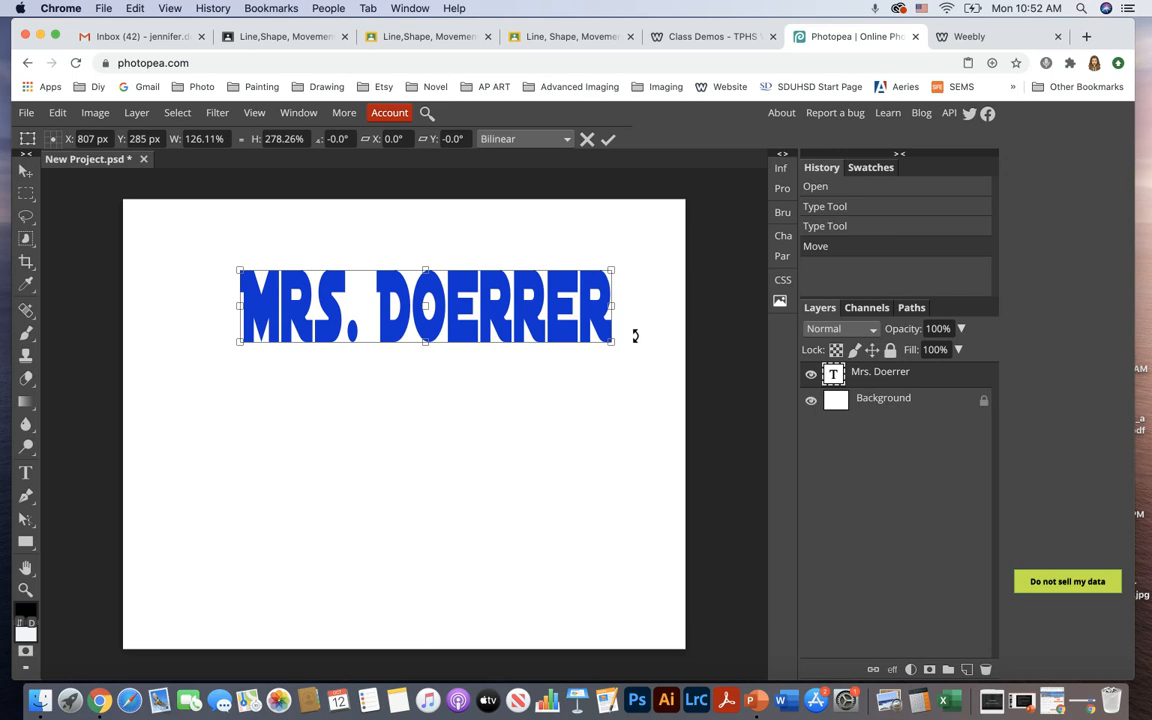
{"action": "left_click_drag", "start_coordinate": [613, 269], "coordinate": [597, 341]}
{"action": "left_click_drag", "start_coordinate": [419, 341], "coordinate": [419, 385]}
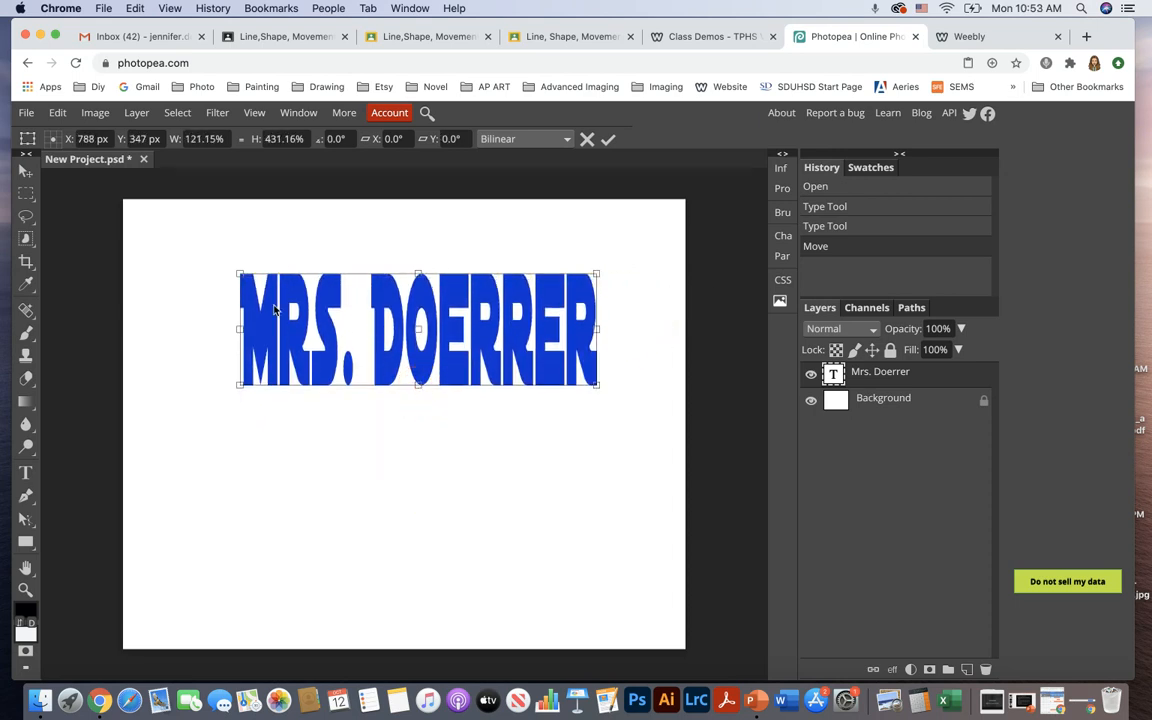
{"action": "left_click_drag", "start_coordinate": [237, 329], "coordinate": [177, 329]}
{"action": "left_click_drag", "start_coordinate": [177, 263], "coordinate": [325, 329]}
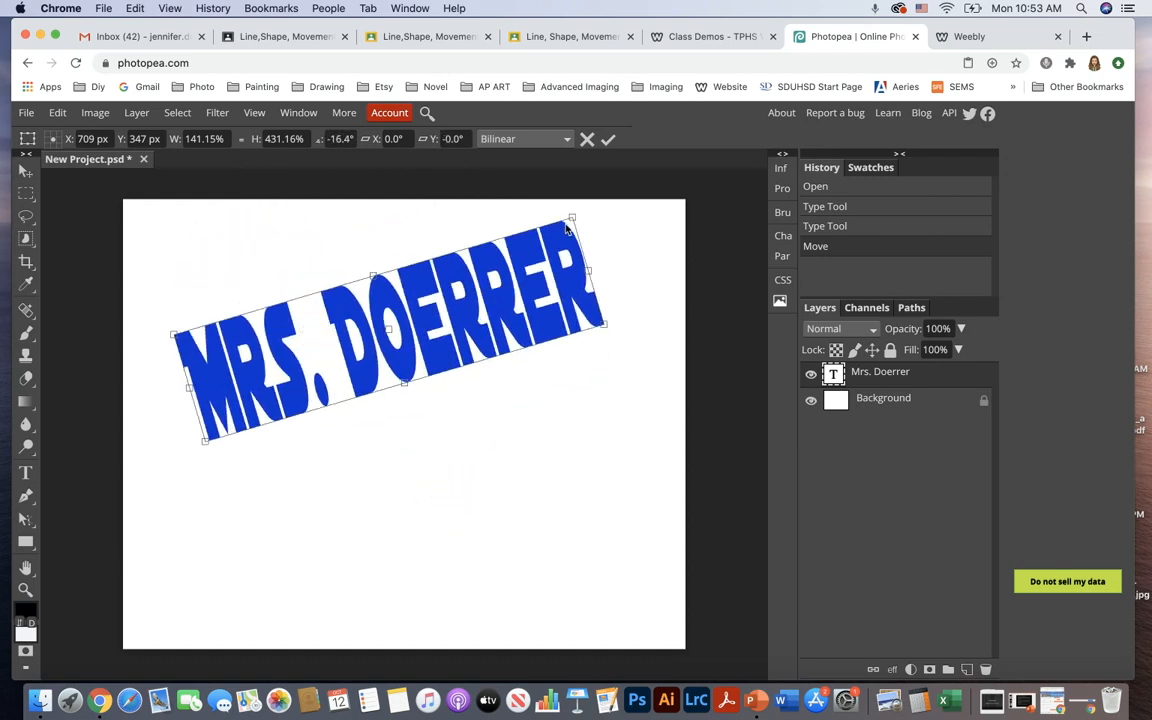
{"action": "left_click_drag", "start_coordinate": [571, 215], "coordinate": [408, 283]}
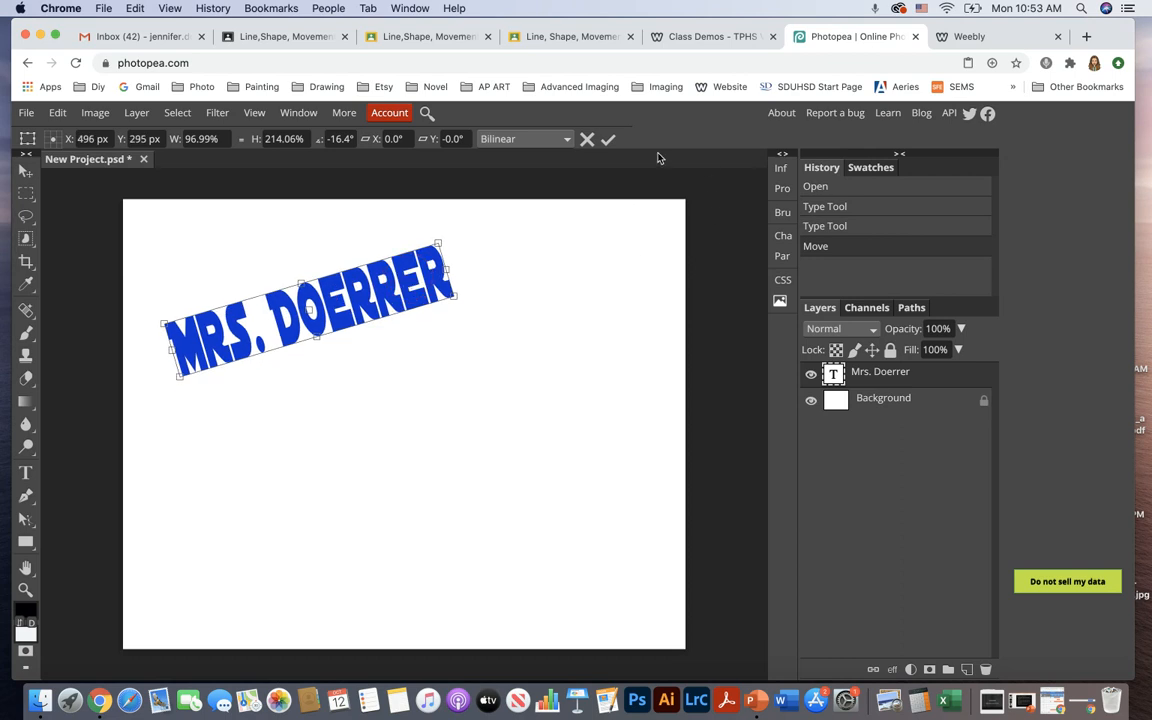
{"action": "left_click", "coordinate": [608, 141]}
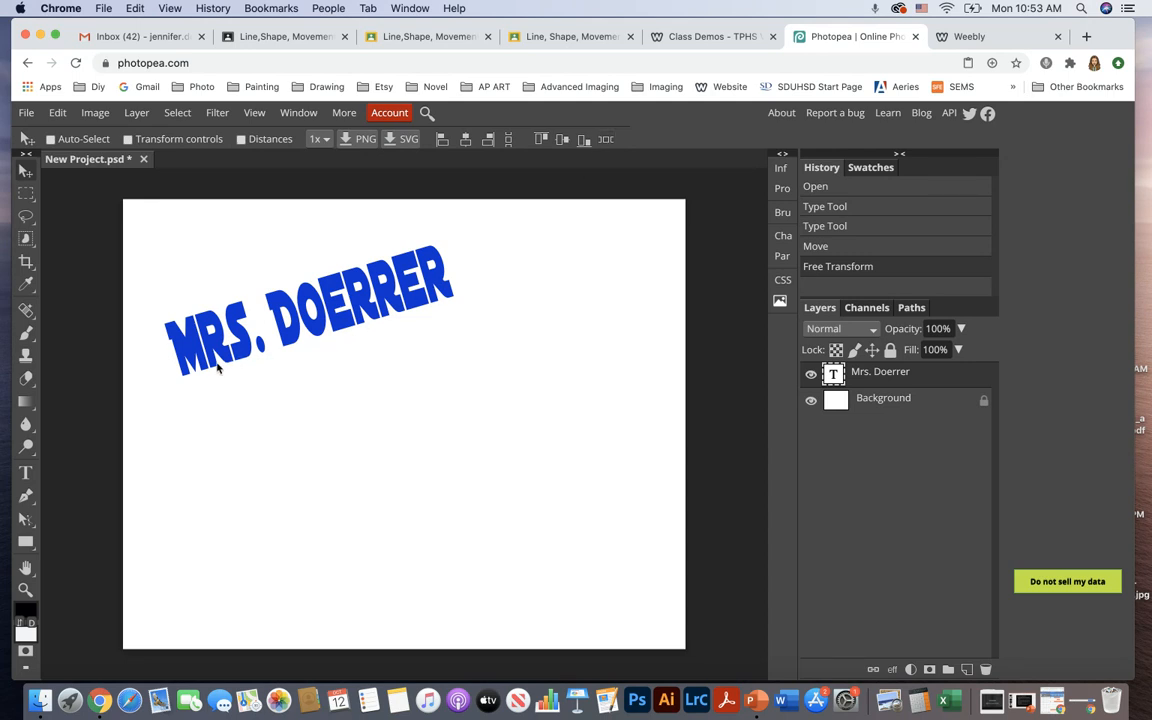
Recolour the whole name text light blue, hex 3be2eb, and shift it slightly down and to the right
{"action": "left_click", "coordinate": [29, 475]}
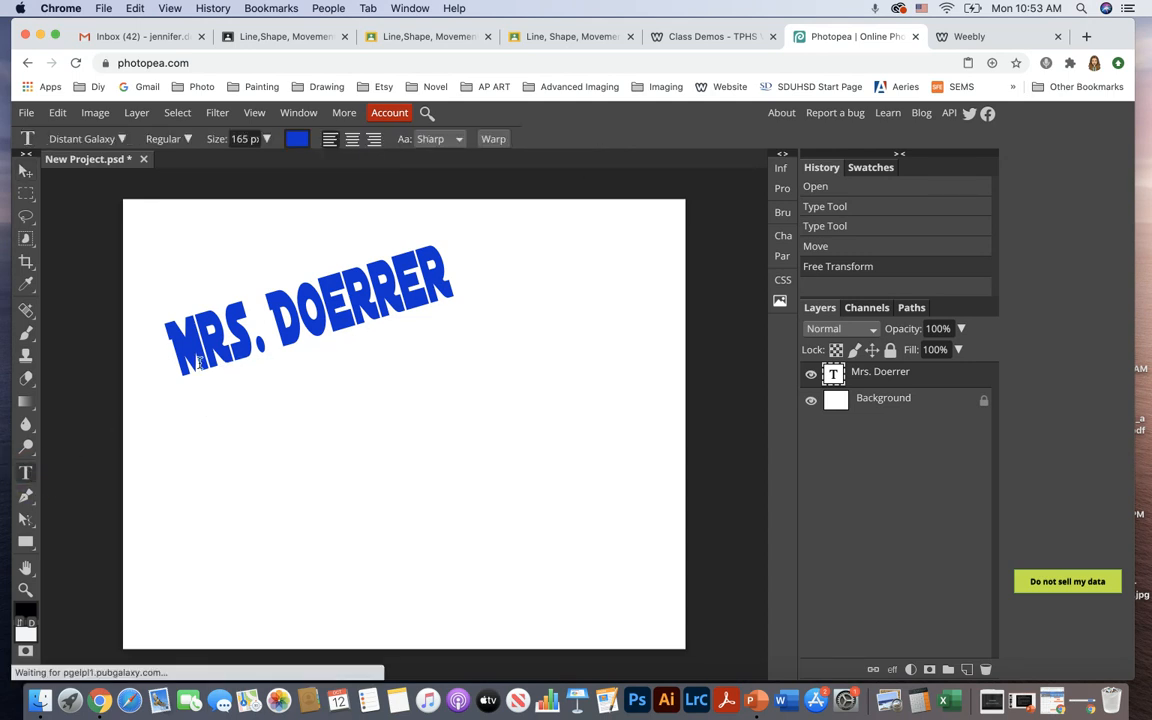
{"action": "left_click", "coordinate": [186, 362]}
{"action": "left_click_drag", "start_coordinate": [186, 362], "coordinate": [460, 262]}
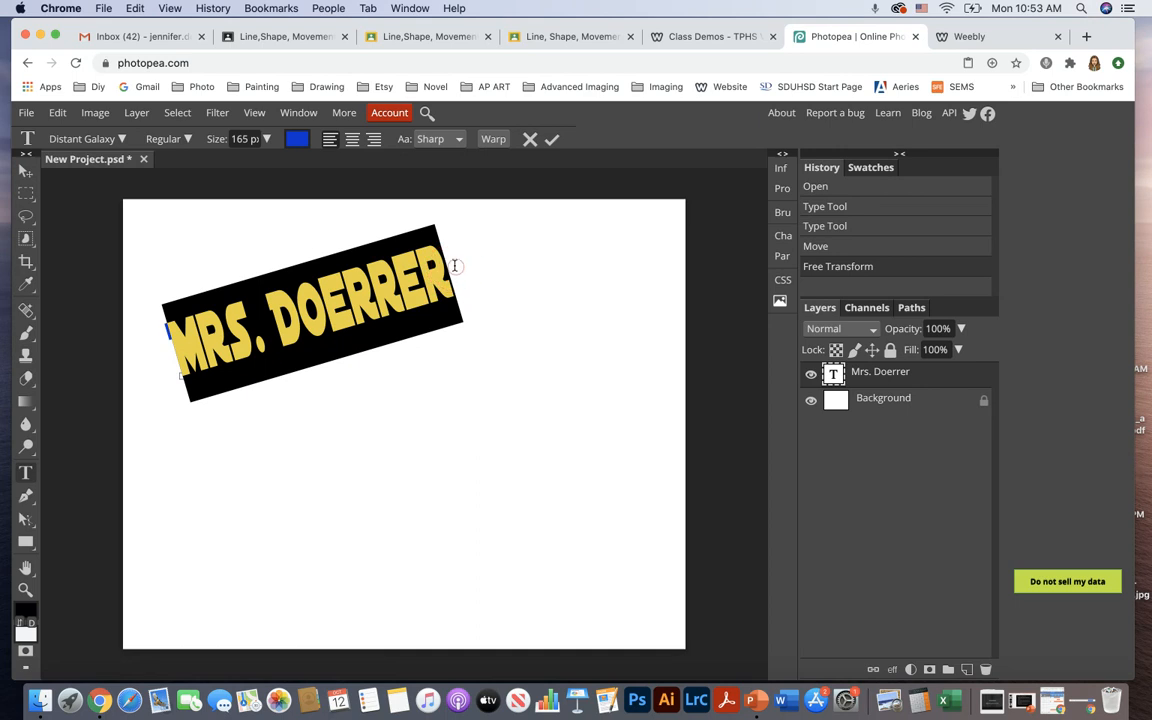
{"action": "left_click", "coordinate": [304, 143]}
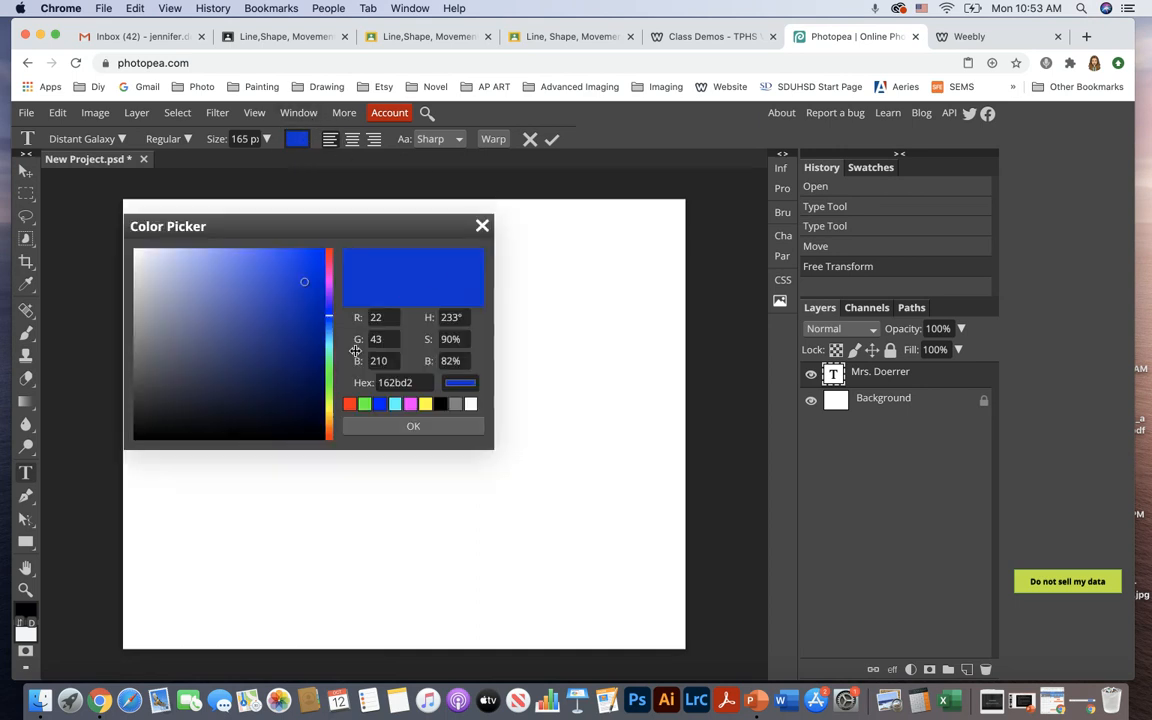
{"action": "left_click", "coordinate": [328, 378]}
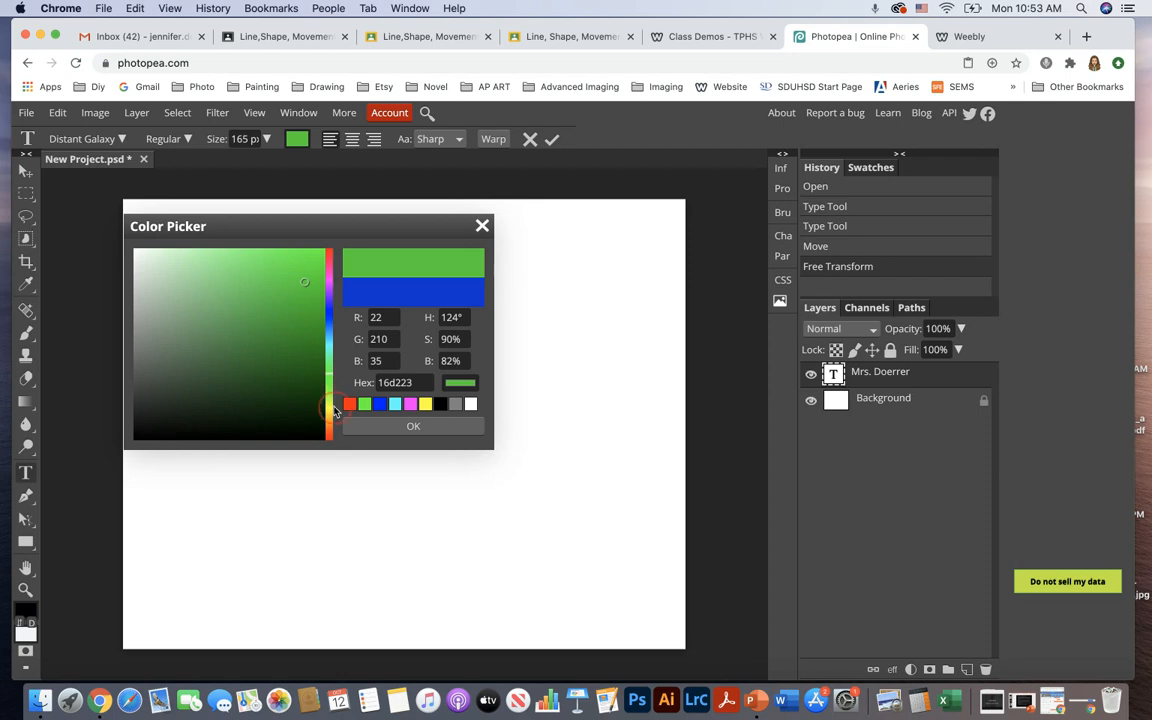
{"action": "left_click", "coordinate": [328, 293]}
{"action": "left_click", "coordinate": [328, 314]}
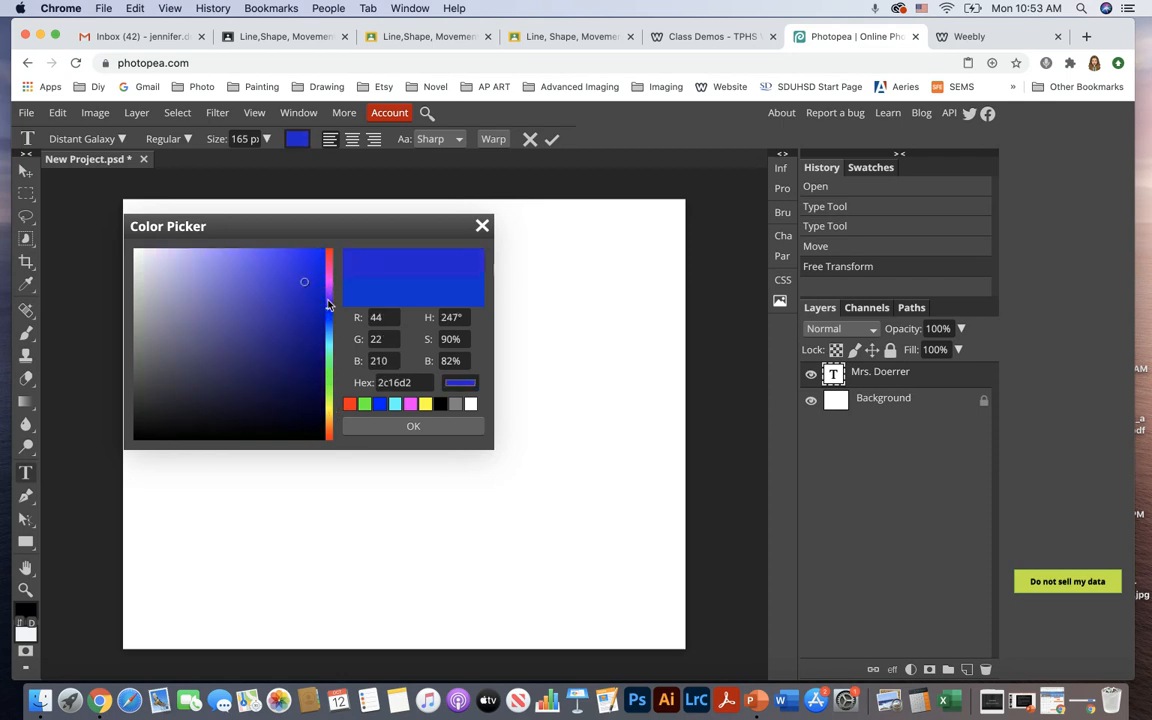
{"action": "left_click", "coordinate": [330, 257]}
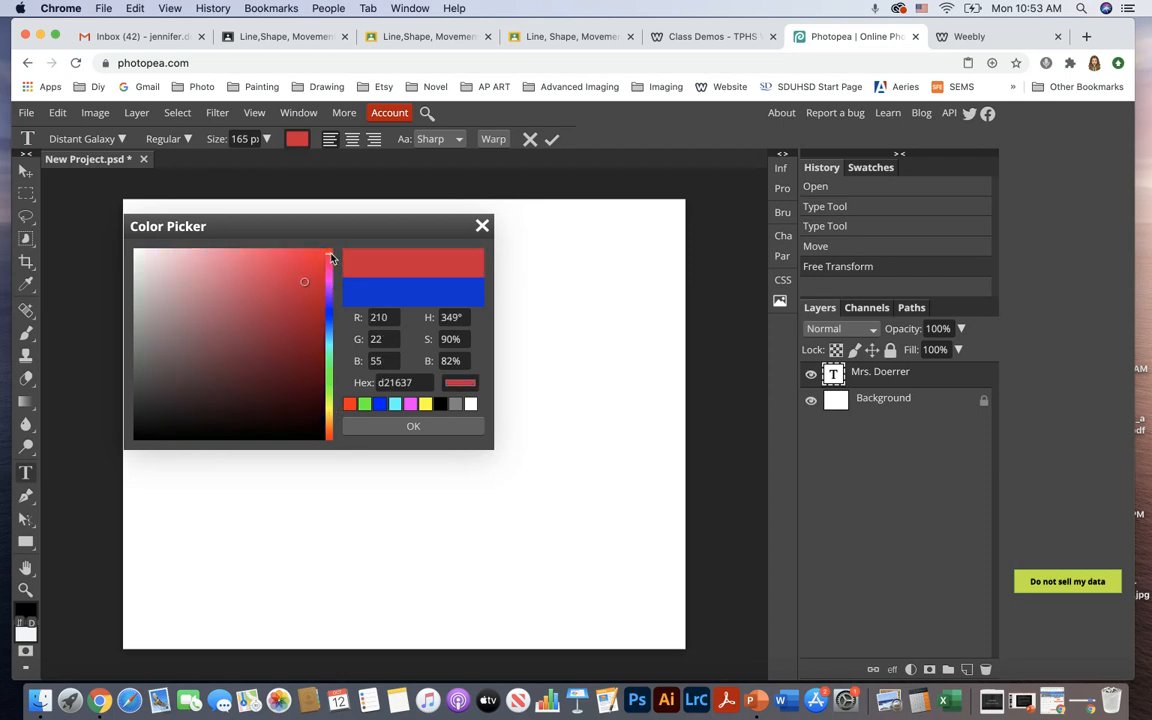
{"action": "left_click", "coordinate": [330, 346]}
{"action": "left_click", "coordinate": [277, 263]}
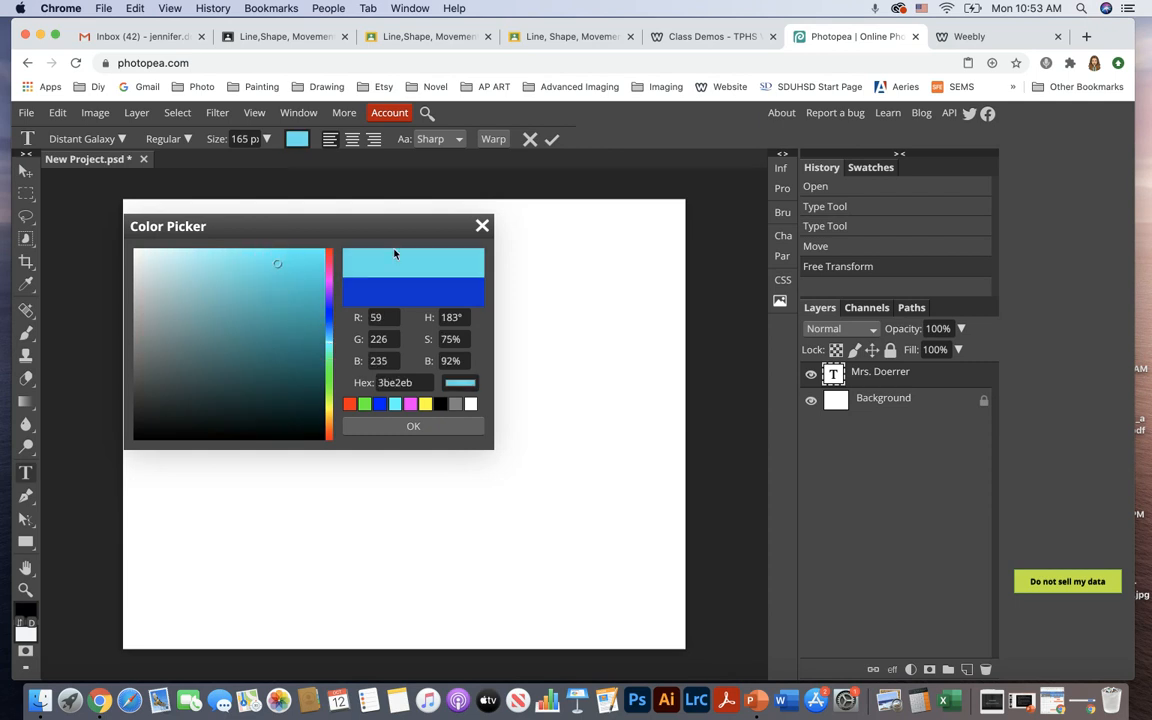
{"action": "left_click", "coordinate": [451, 424]}
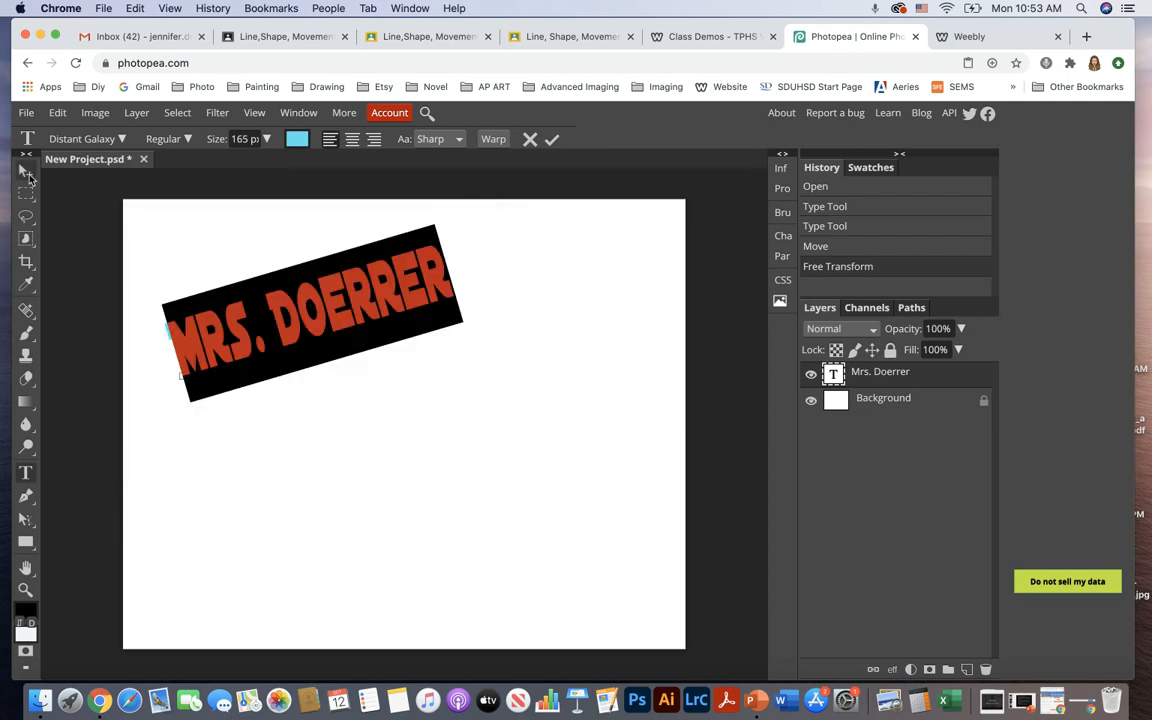
{"action": "left_click", "coordinate": [26, 172]}
{"action": "left_click_drag", "start_coordinate": [275, 300], "coordinate": [307, 335]}
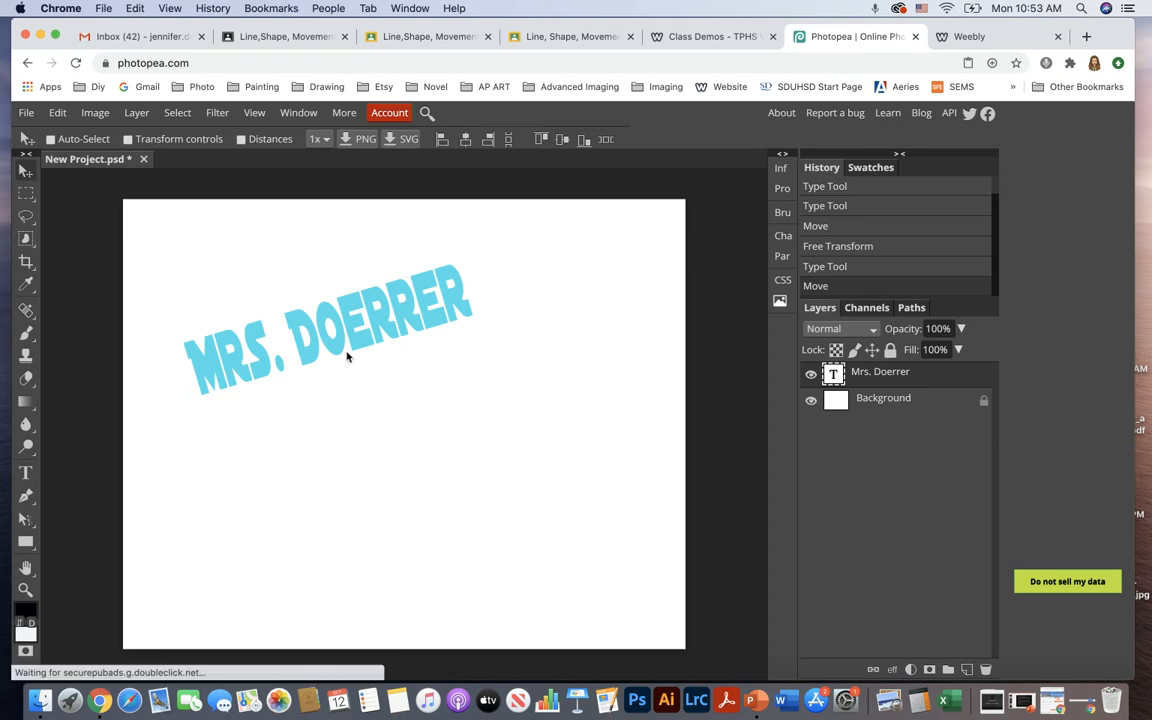
Open the name text layer's style Blending Options and move the dialog clear of the text
{"action": "left_click", "coordinate": [137, 113]}
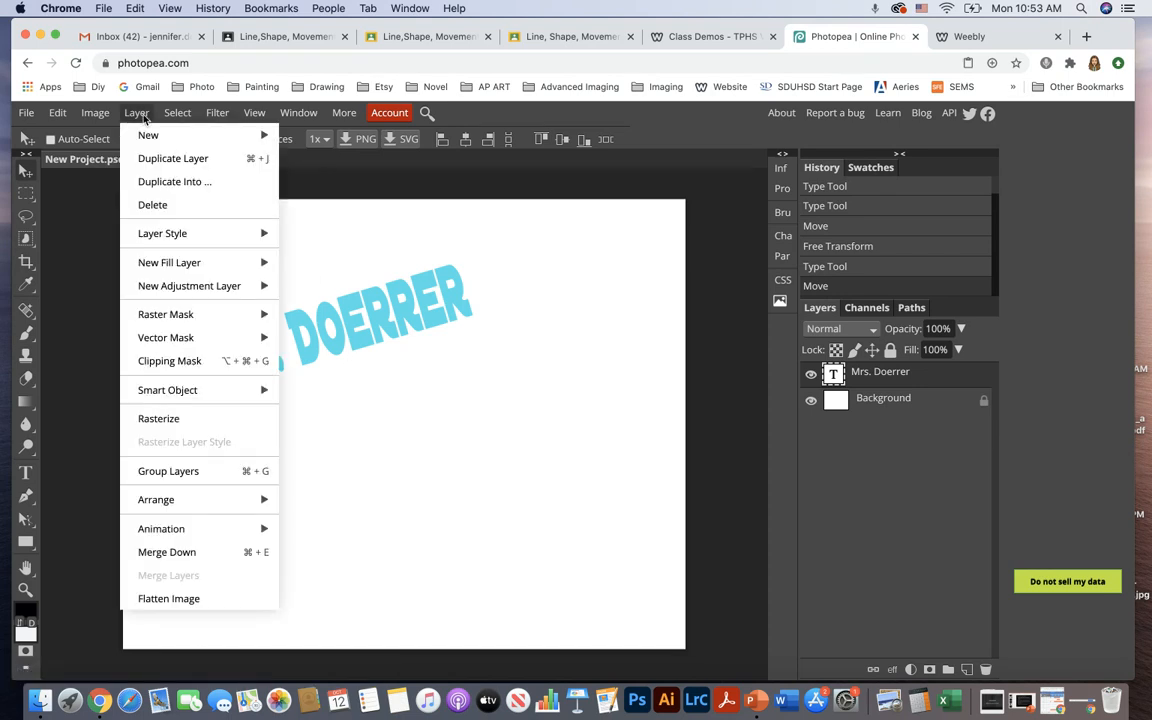
{"action": "mouse_move", "coordinate": [183, 233]}
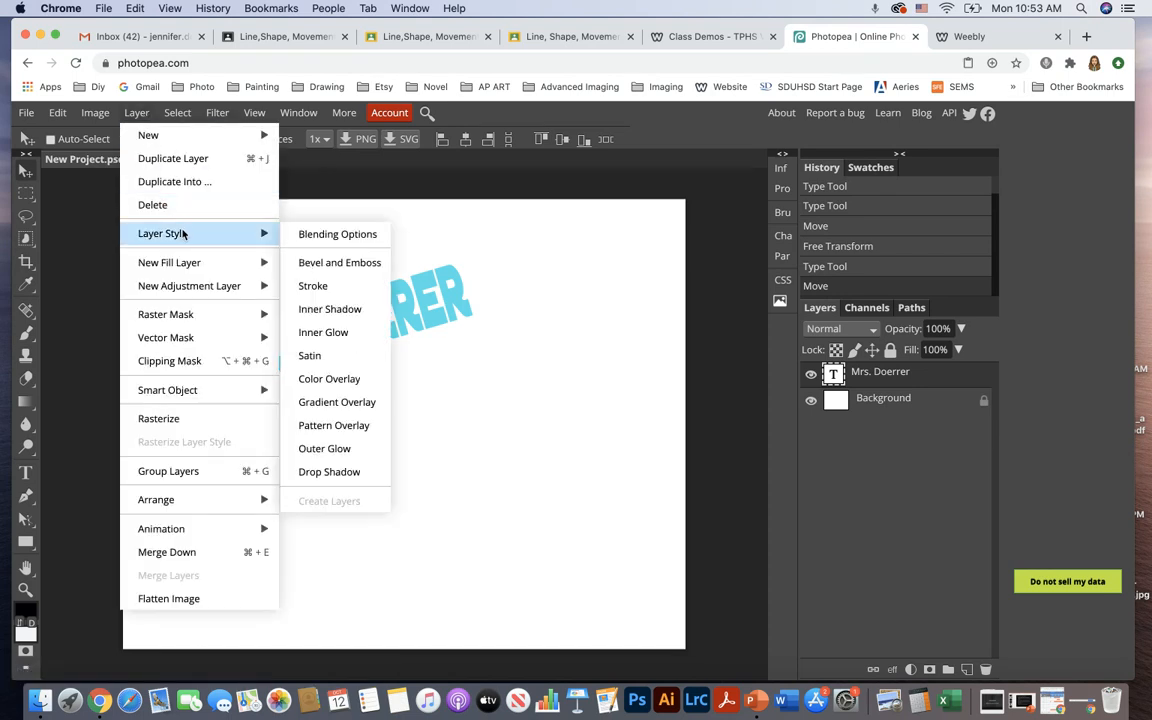
{"action": "left_click", "coordinate": [369, 242]}
{"action": "left_click_drag", "start_coordinate": [417, 231], "coordinate": [843, 95]}
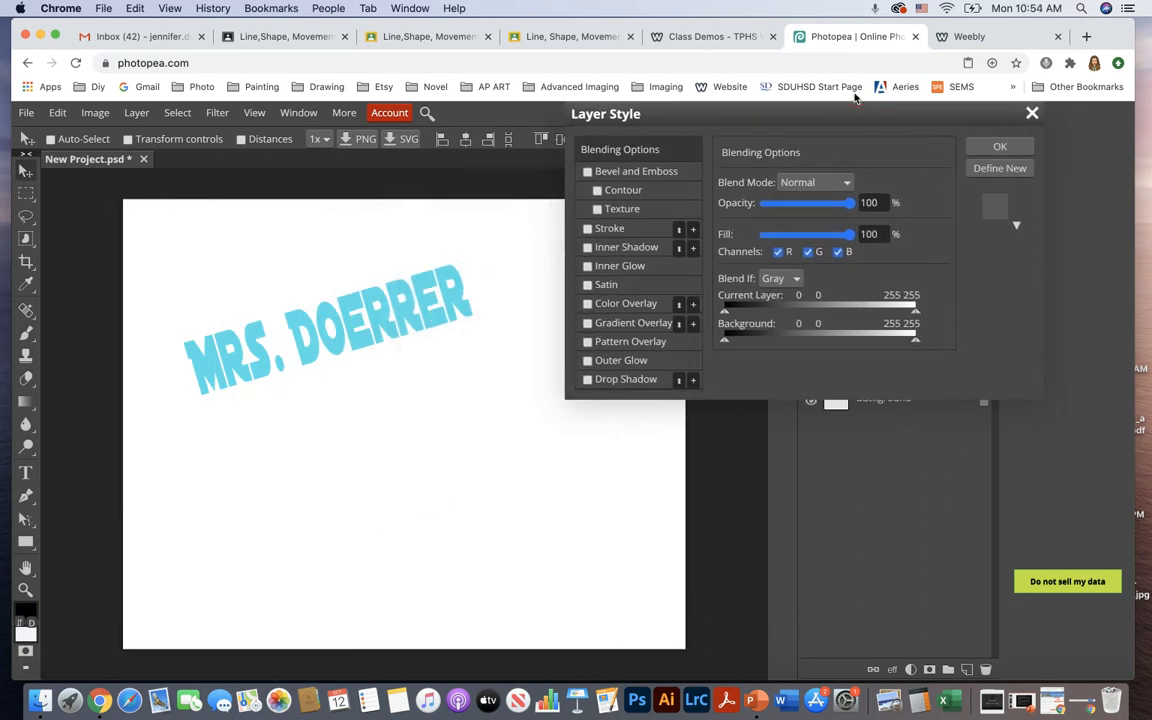
Add a Bevel and Emboss effect with 430% depth, 0 px size and 6 px soften
{"action": "left_click", "coordinate": [641, 177]}
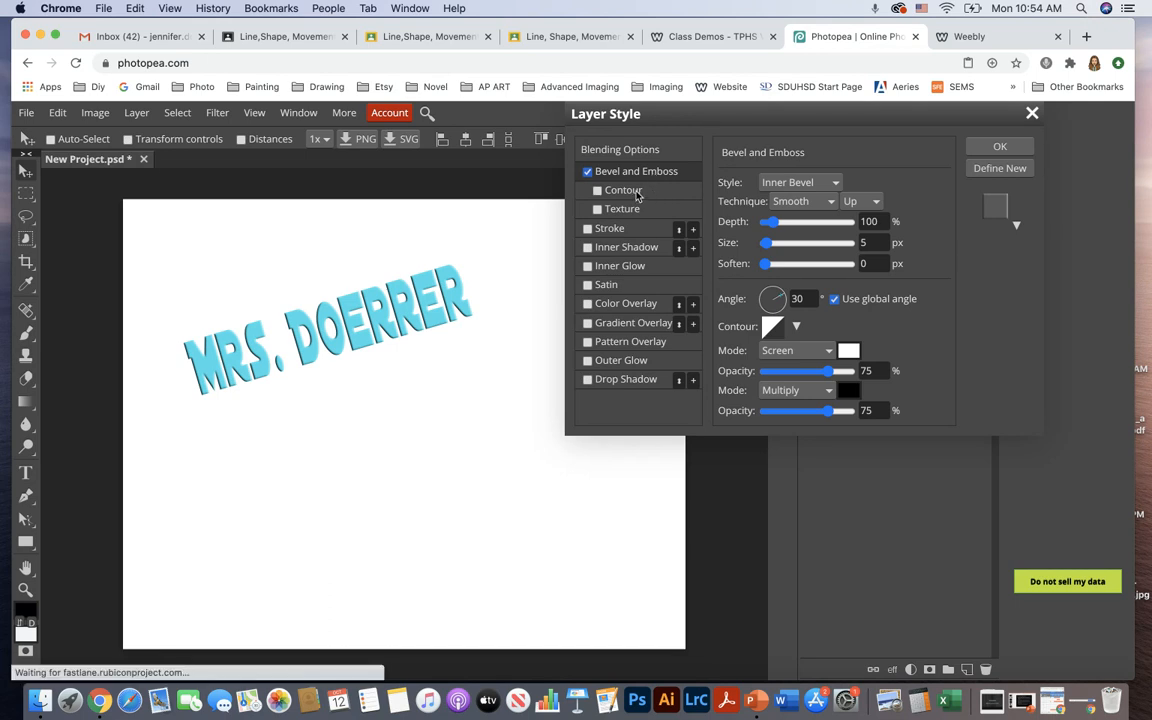
{"action": "left_click_drag", "start_coordinate": [798, 229], "coordinate": [801, 230]}
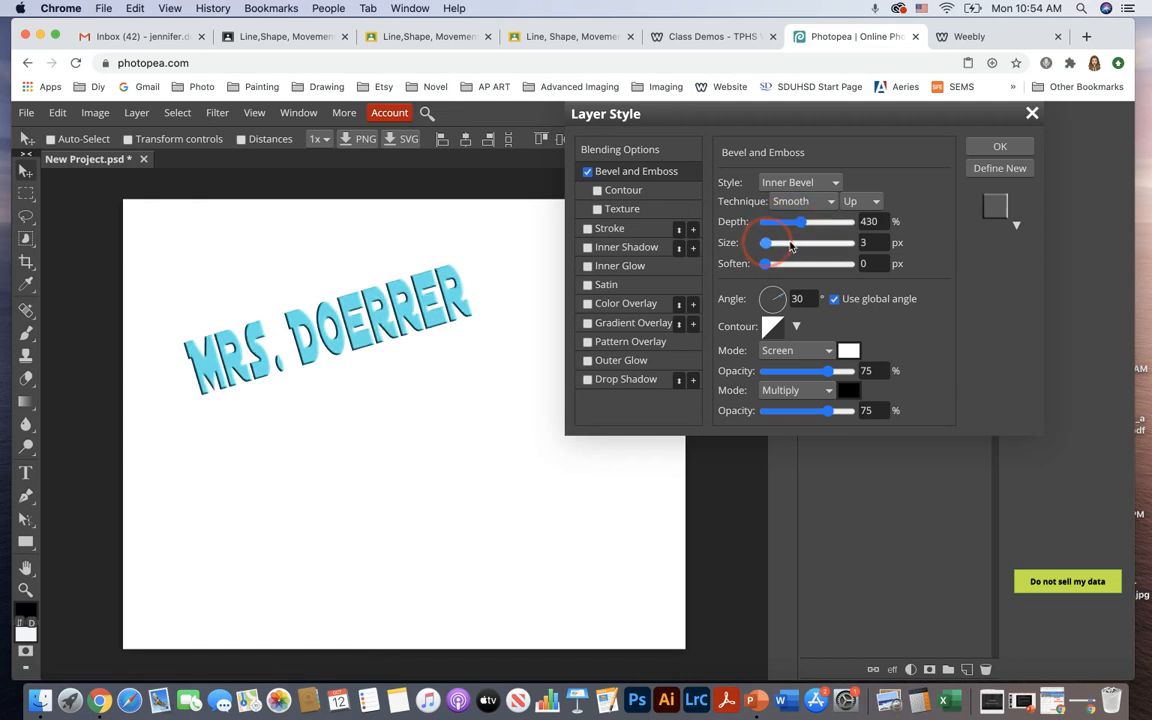
{"action": "left_click", "coordinate": [784, 243]}
{"action": "left_click_drag", "start_coordinate": [803, 249], "coordinate": [762, 248]}
{"action": "left_click", "coordinate": [775, 264]}
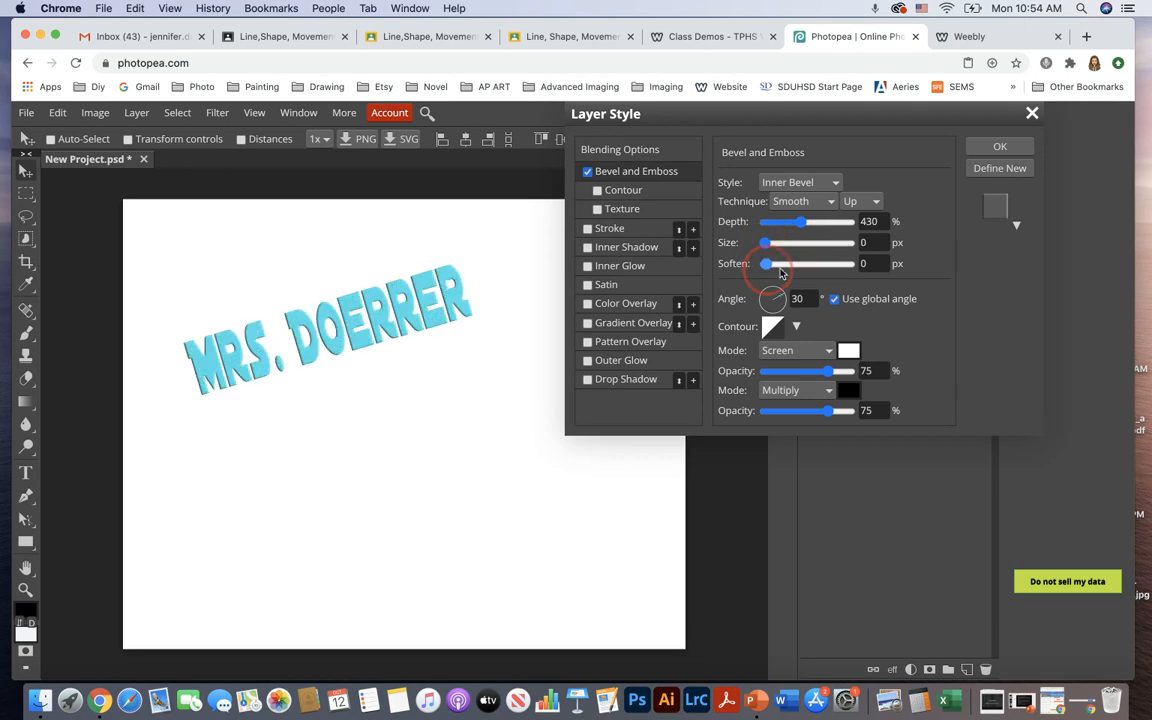
{"action": "left_click", "coordinate": [789, 268]}
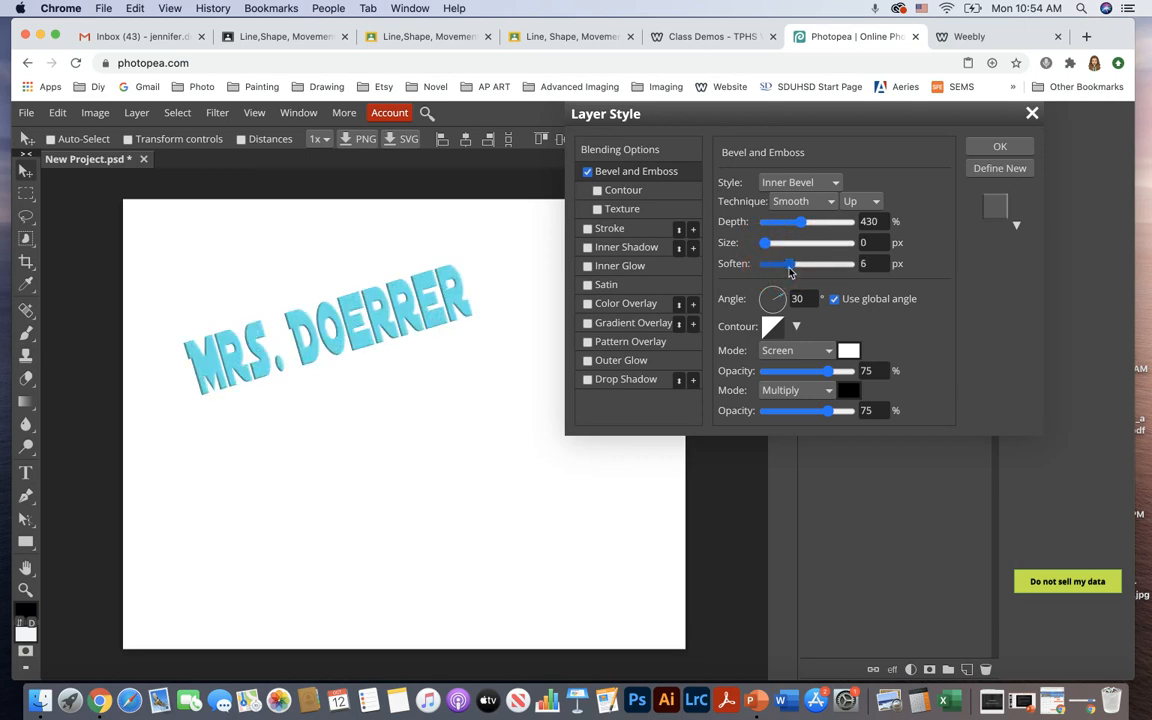
Try the Outer Bevel, Emboss and Pillow Emboss styles on the text and turn the bevel effect off
{"action": "left_click", "coordinate": [812, 183]}
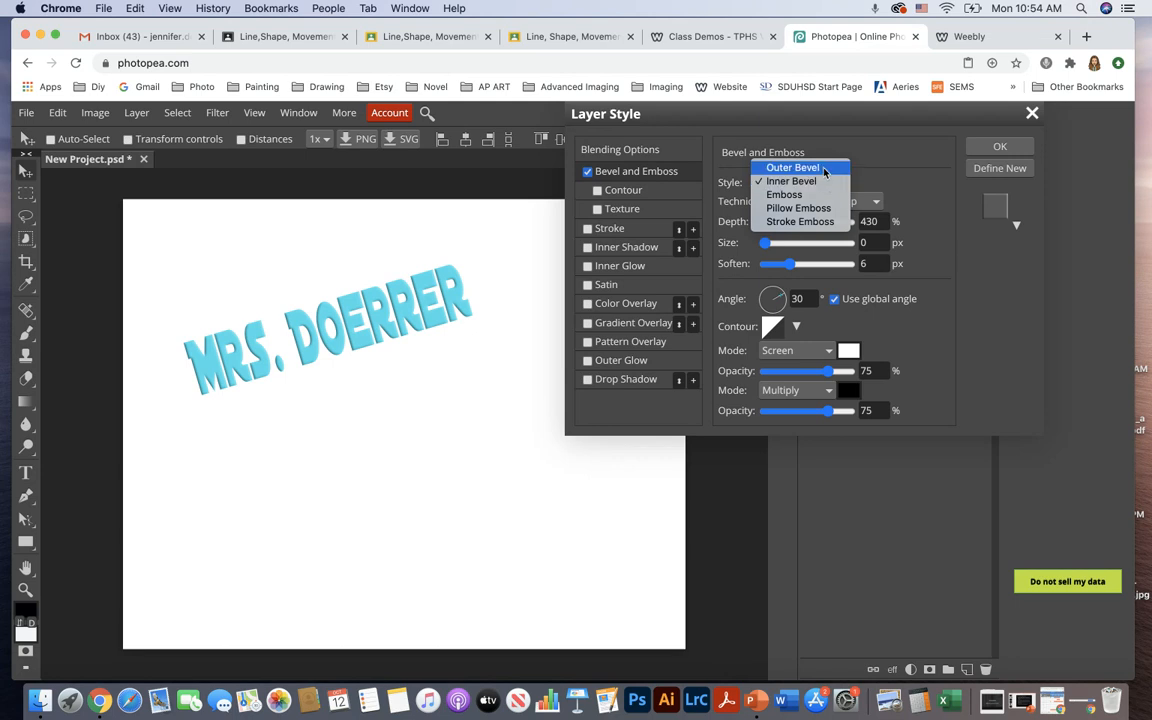
{"action": "left_click", "coordinate": [823, 169]}
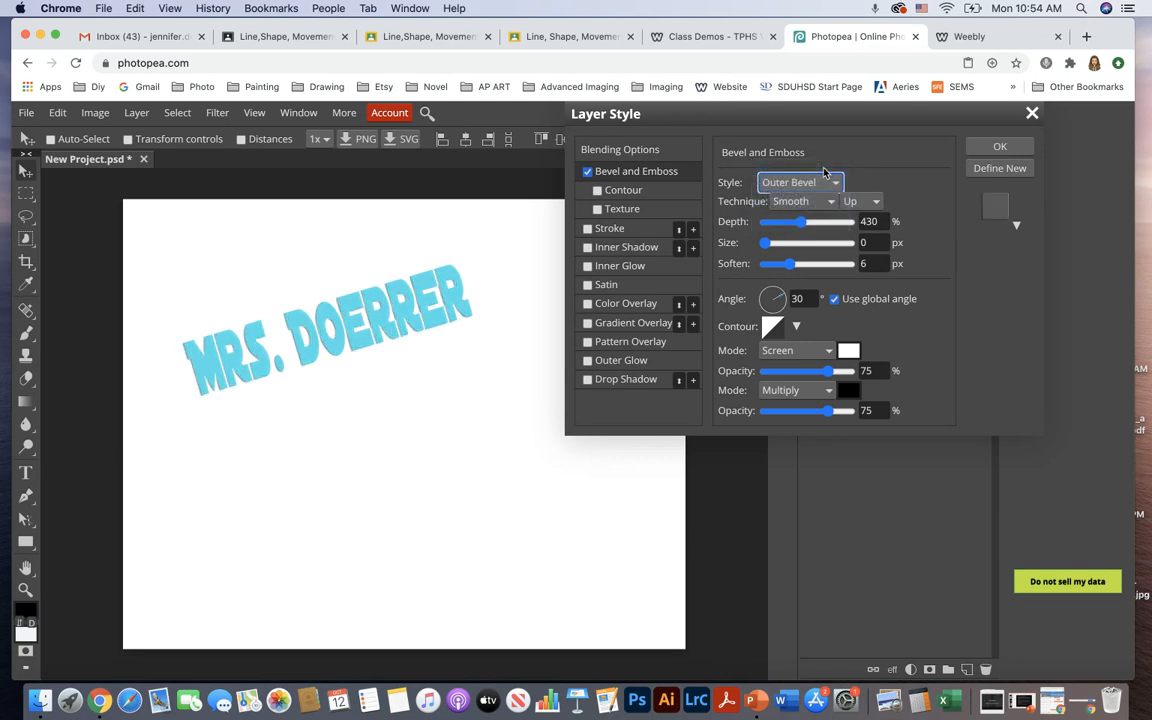
{"action": "left_click", "coordinate": [822, 184]}
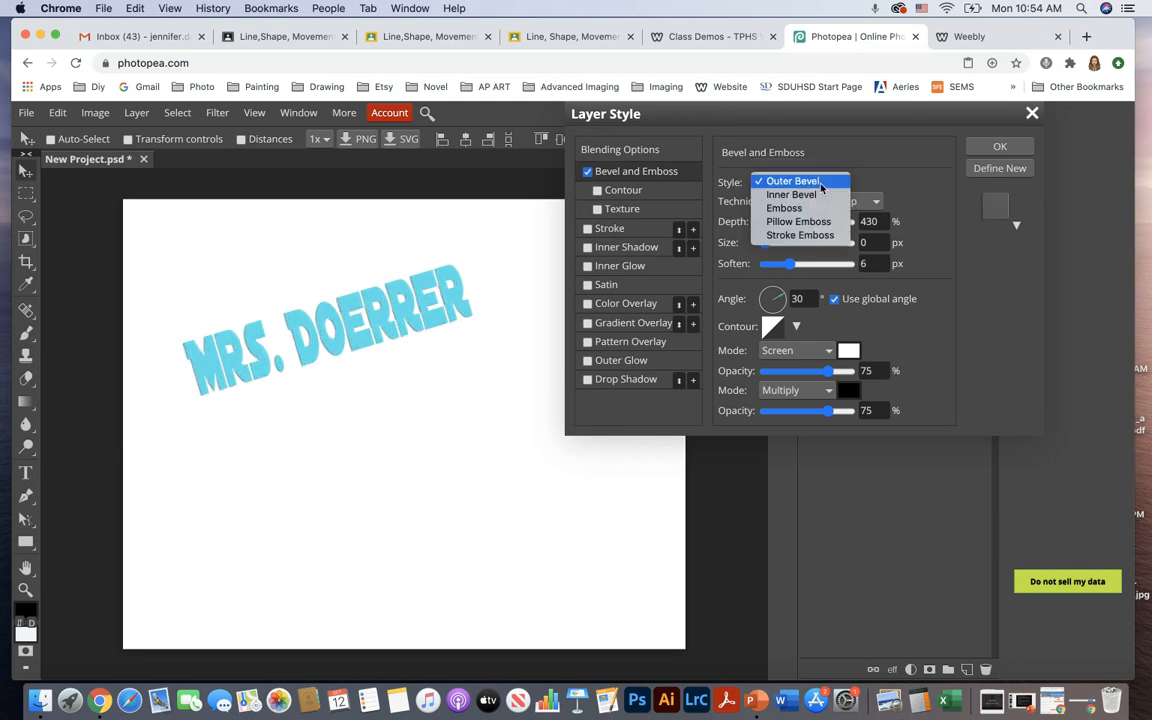
{"action": "left_click", "coordinate": [800, 208]}
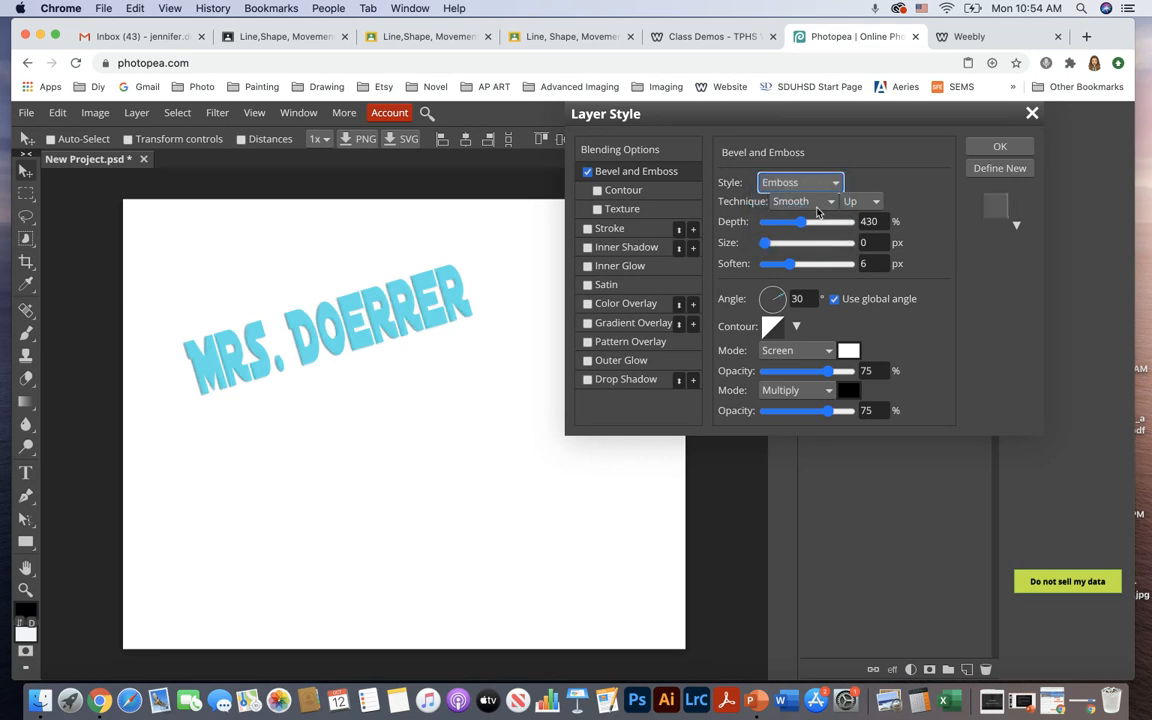
{"action": "left_click", "coordinate": [818, 183]}
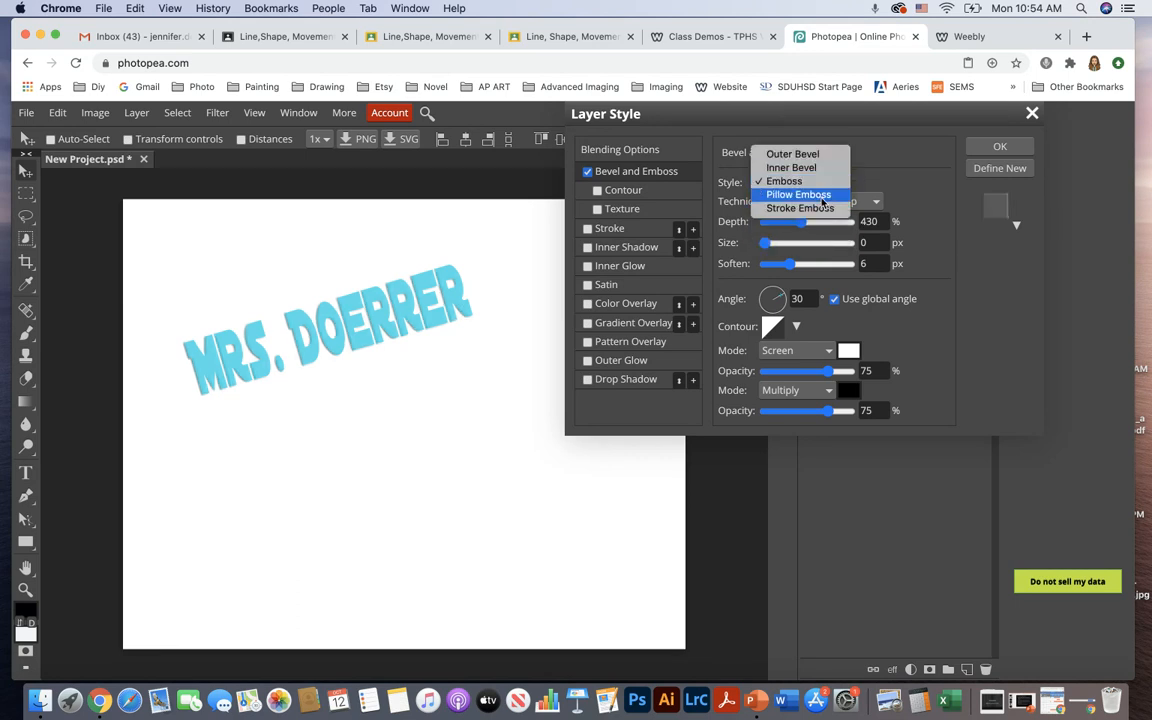
{"action": "left_click", "coordinate": [822, 195]}
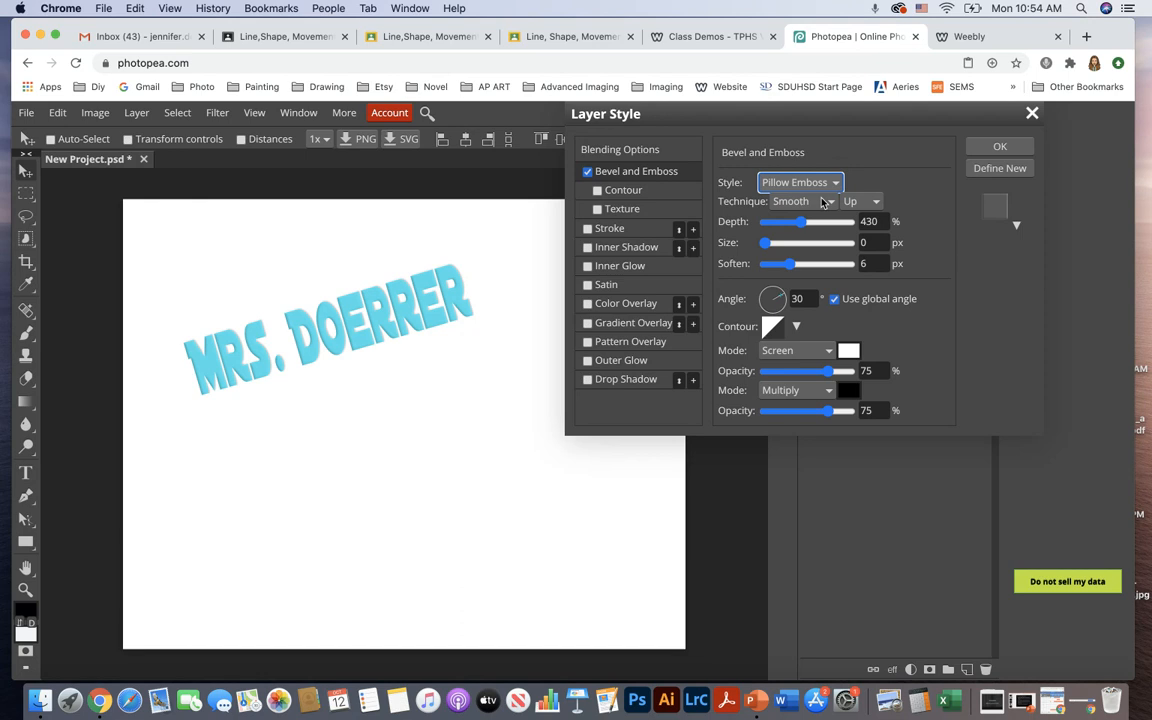
{"action": "left_click", "coordinate": [588, 173]}
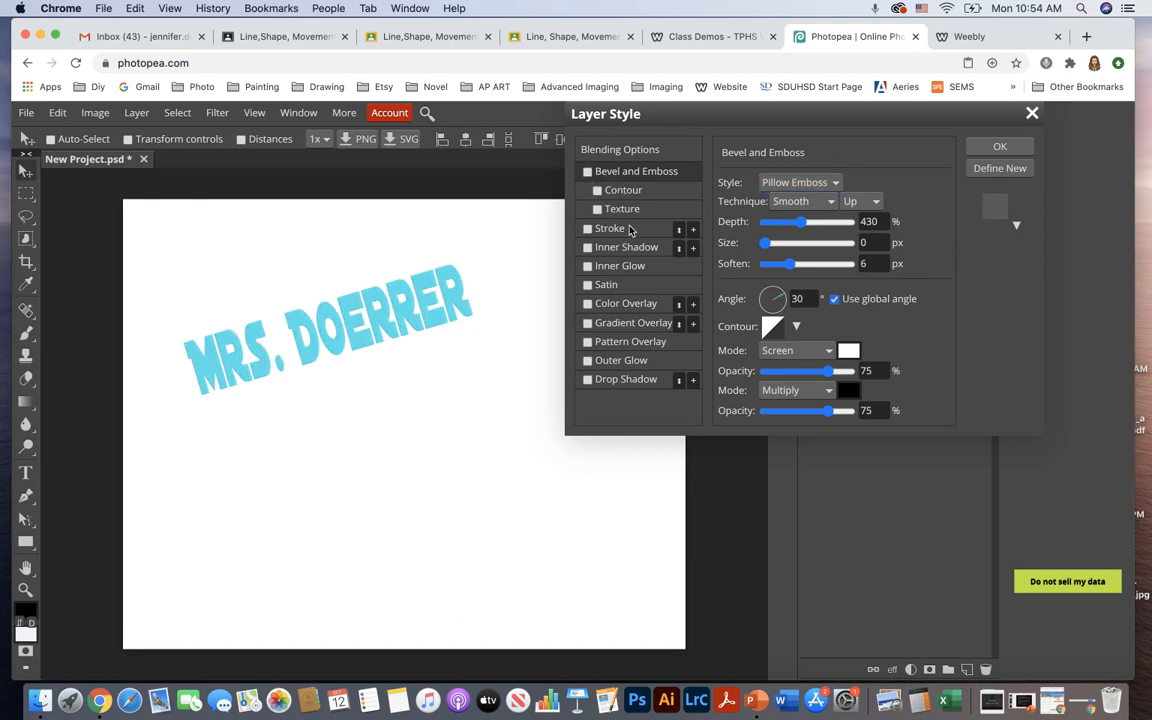
Add a 13 px stroke around the name text in orange, hex ff7100
{"action": "left_click", "coordinate": [613, 229]}
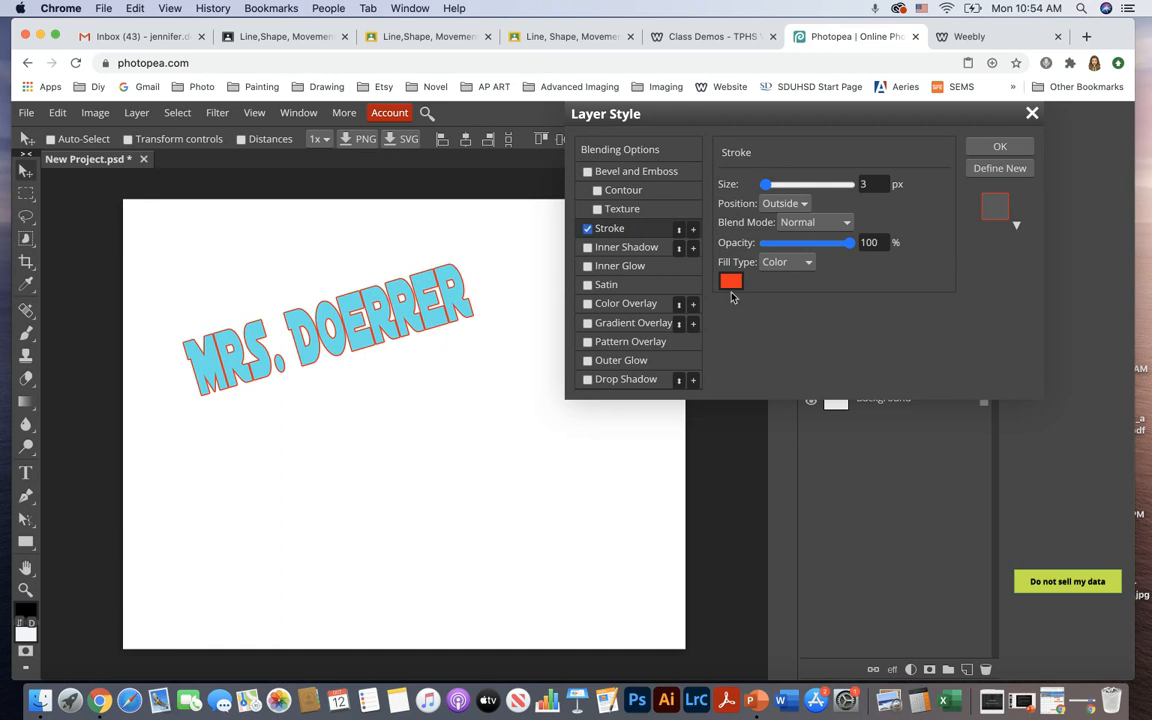
{"action": "mouse_move", "coordinate": [766, 185]}
{"action": "left_mouse_down"}
{"action": "mouse_move", "coordinate": [812, 188]}
{"action": "mouse_move", "coordinate": [767, 188]}
{"action": "left_mouse_up"}
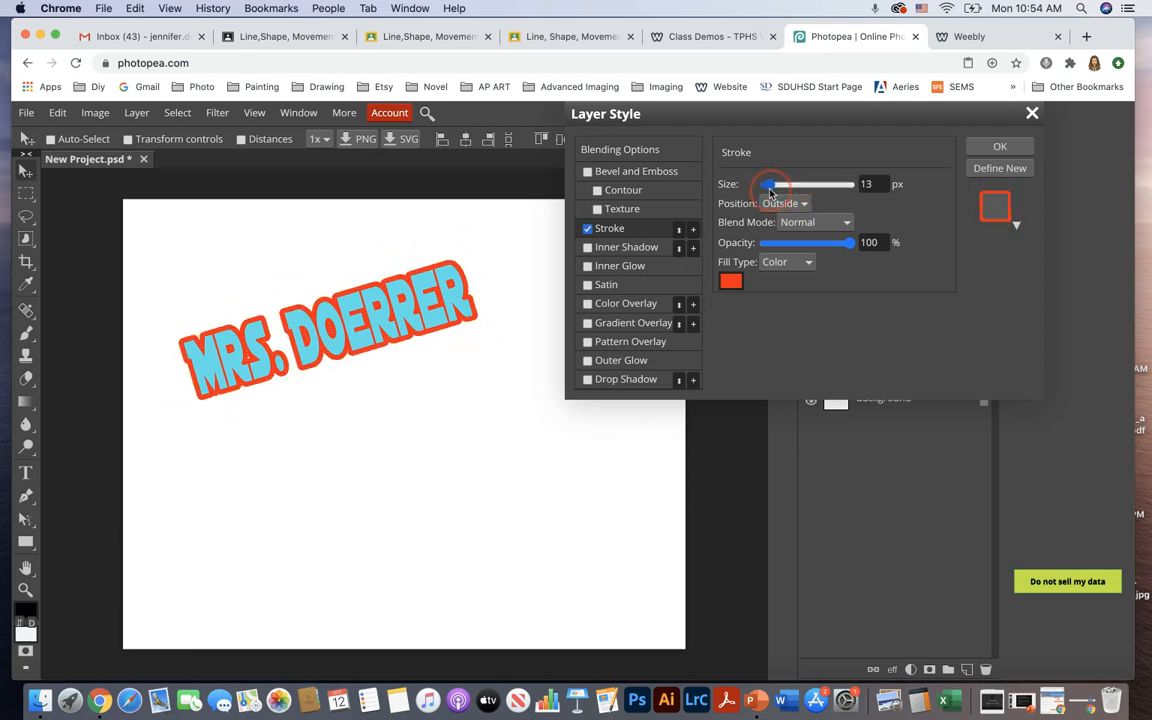
{"action": "left_click", "coordinate": [730, 280]}
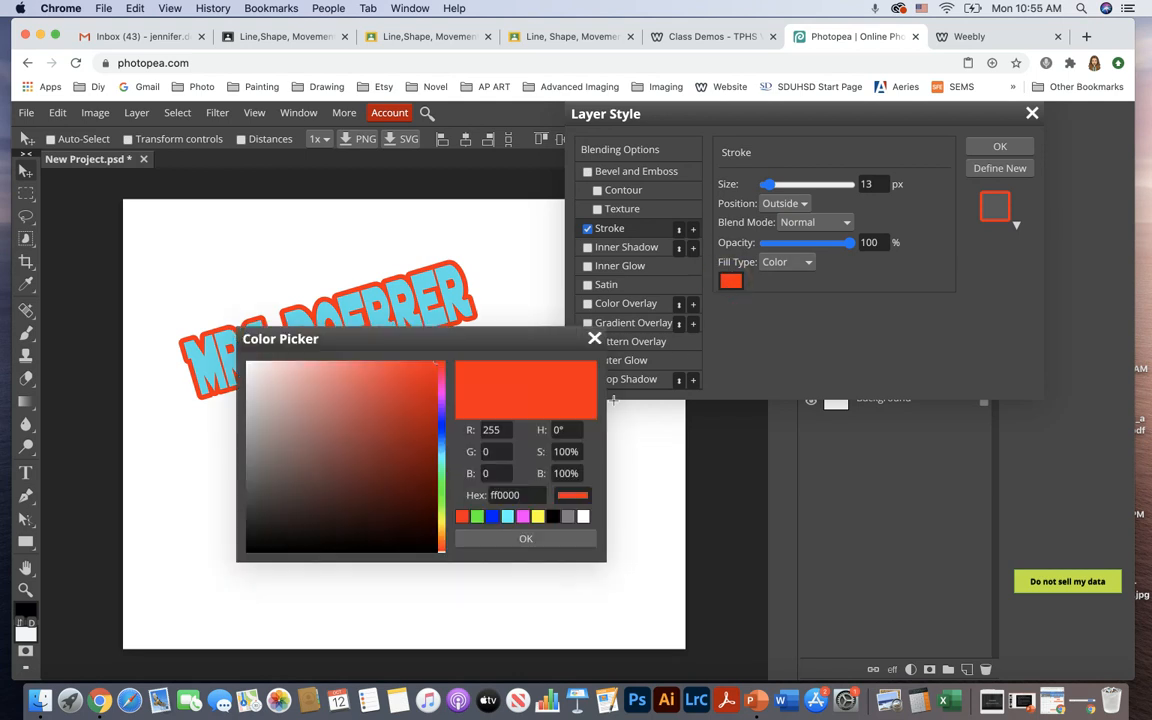
{"action": "left_click", "coordinate": [440, 487]}
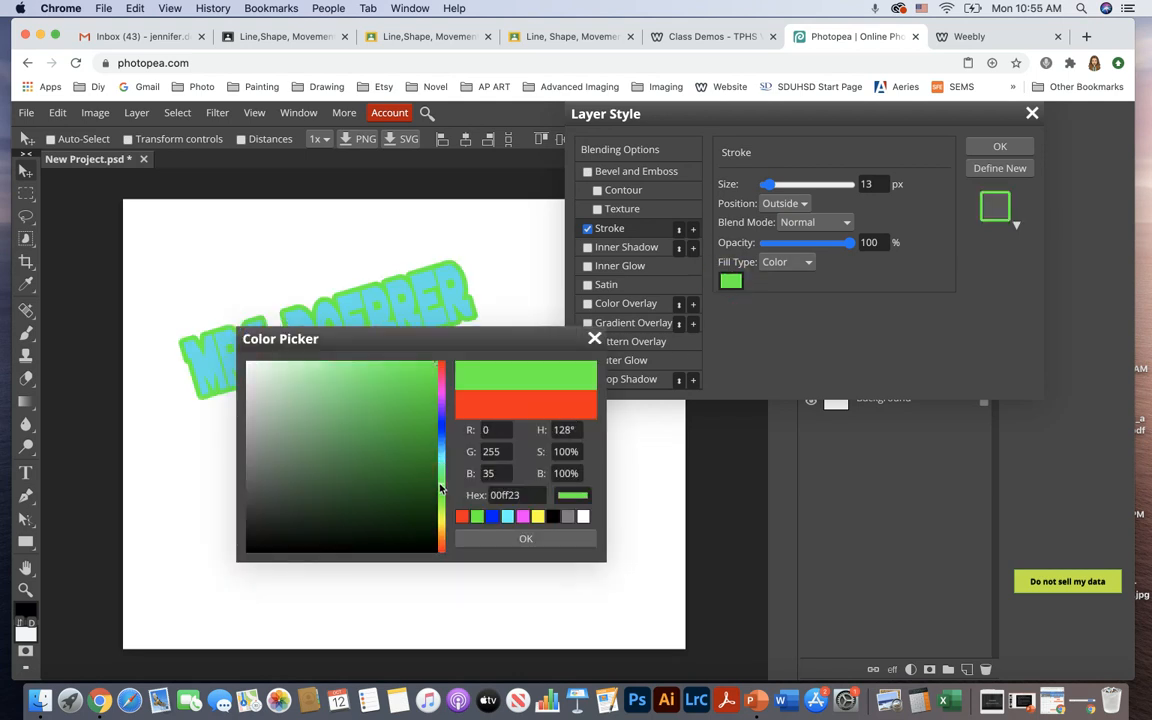
{"action": "left_click", "coordinate": [440, 517]}
{"action": "left_click", "coordinate": [441, 543]}
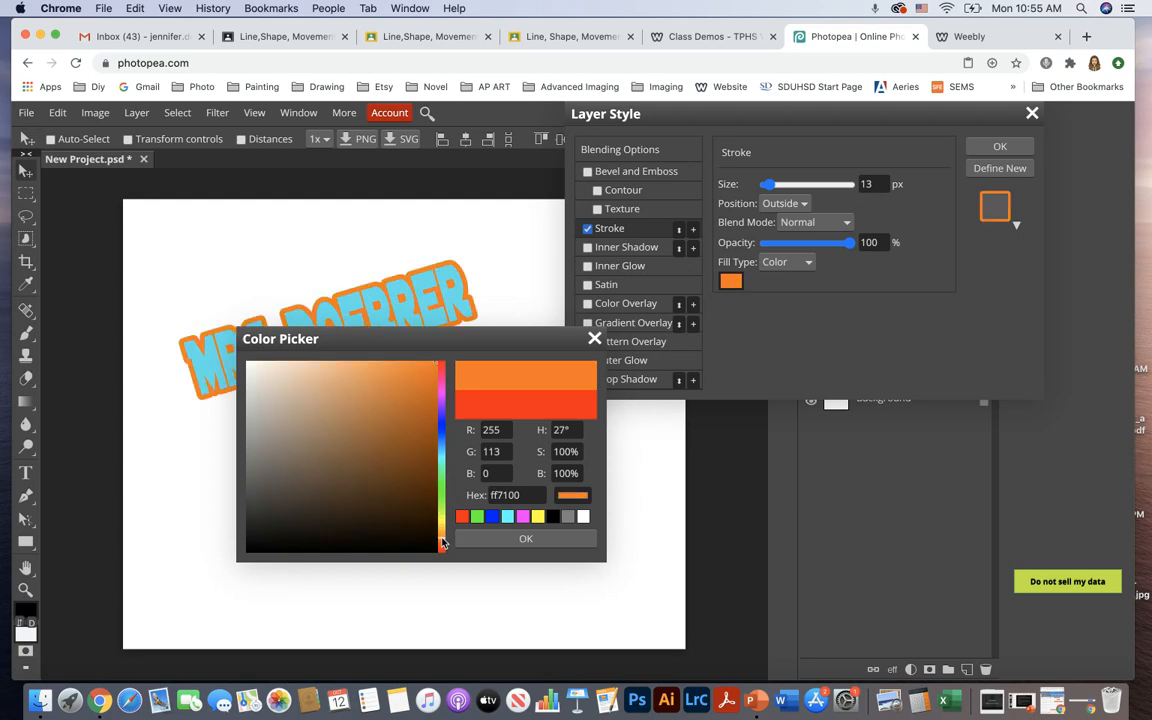
{"action": "left_click", "coordinate": [537, 540]}
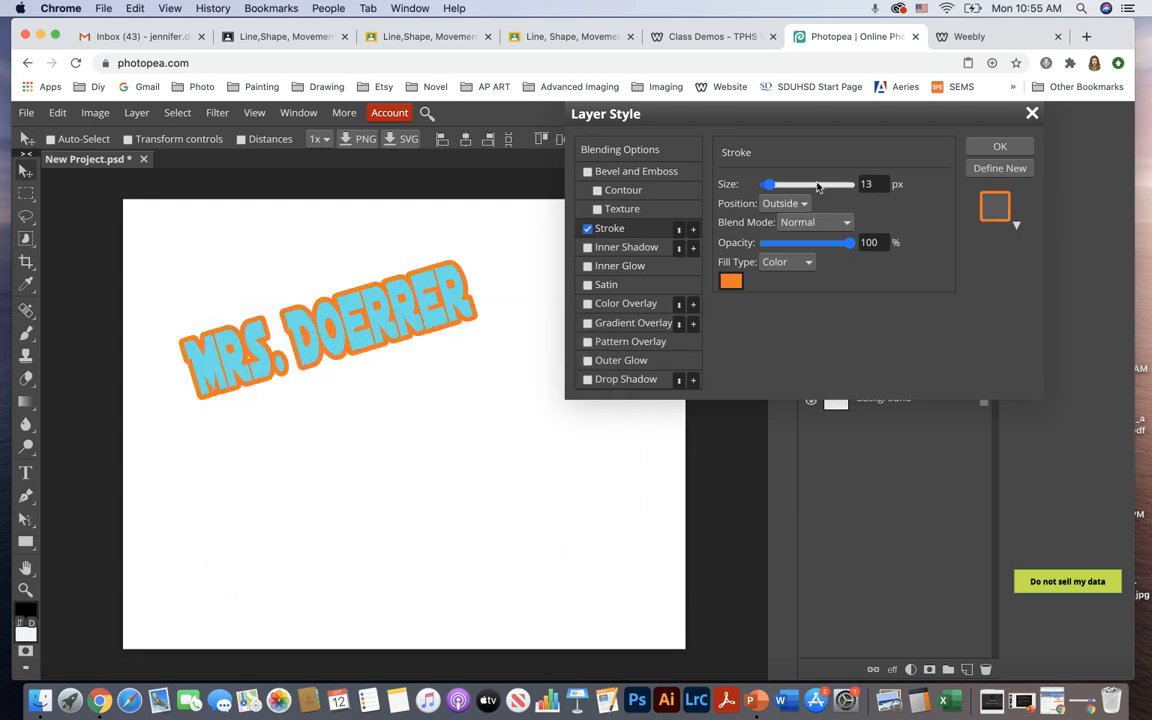
Reduce the stroke size to 1 px and turn the Stroke effect off
{"action": "left_click_drag", "start_coordinate": [768, 185], "coordinate": [764, 185]}
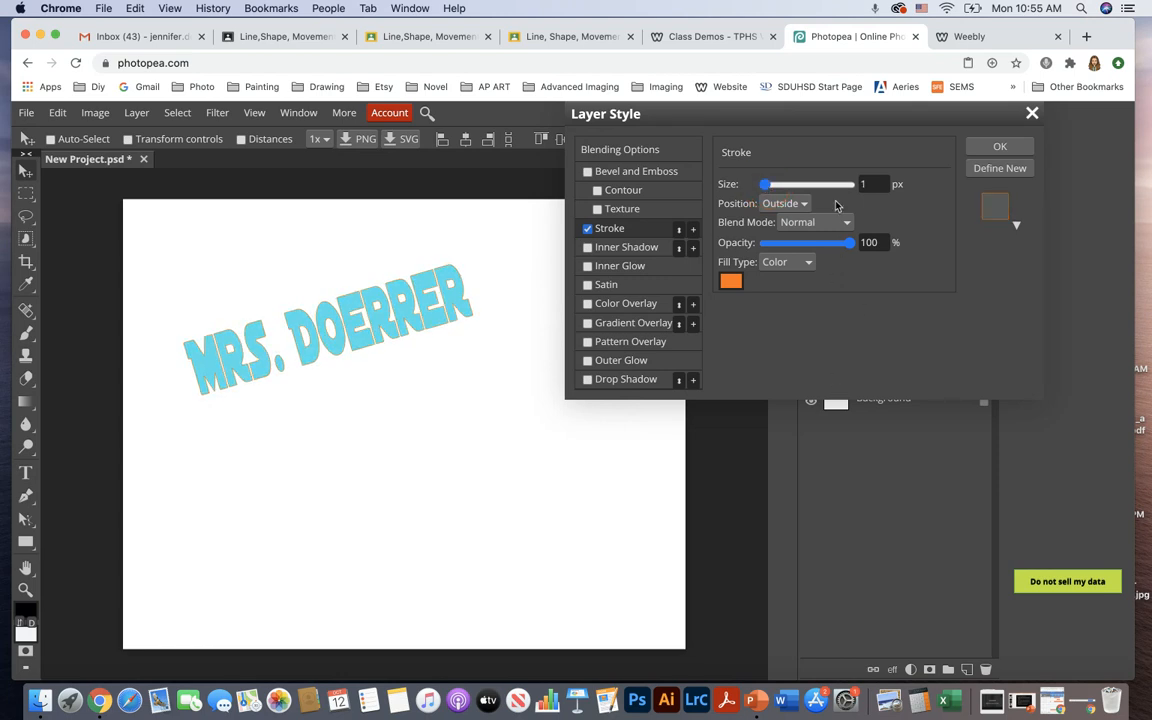
{"action": "mouse_move", "coordinate": [849, 243]}
{"action": "left_mouse_down"}
{"action": "mouse_move", "coordinate": [808, 243]}
{"action": "mouse_move", "coordinate": [849, 244]}
{"action": "left_mouse_up"}
{"action": "left_click", "coordinate": [588, 229]}
Add an Inner Shadow to the name text with 60% opacity, 11 px distance and 20% spread
{"action": "left_click", "coordinate": [640, 248]}
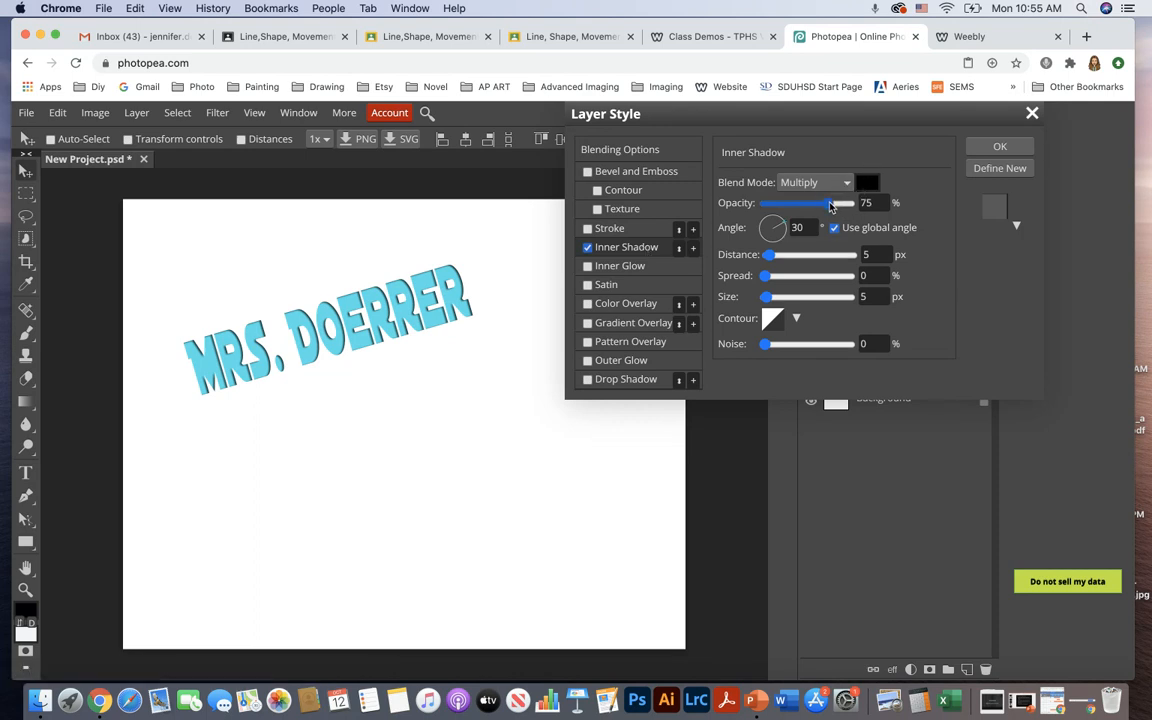
{"action": "mouse_move", "coordinate": [828, 203]}
{"action": "left_mouse_down"}
{"action": "mouse_move", "coordinate": [847, 205]}
{"action": "mouse_move", "coordinate": [816, 204]}
{"action": "left_mouse_up"}
{"action": "left_click_drag", "start_coordinate": [768, 255], "coordinate": [784, 282]}
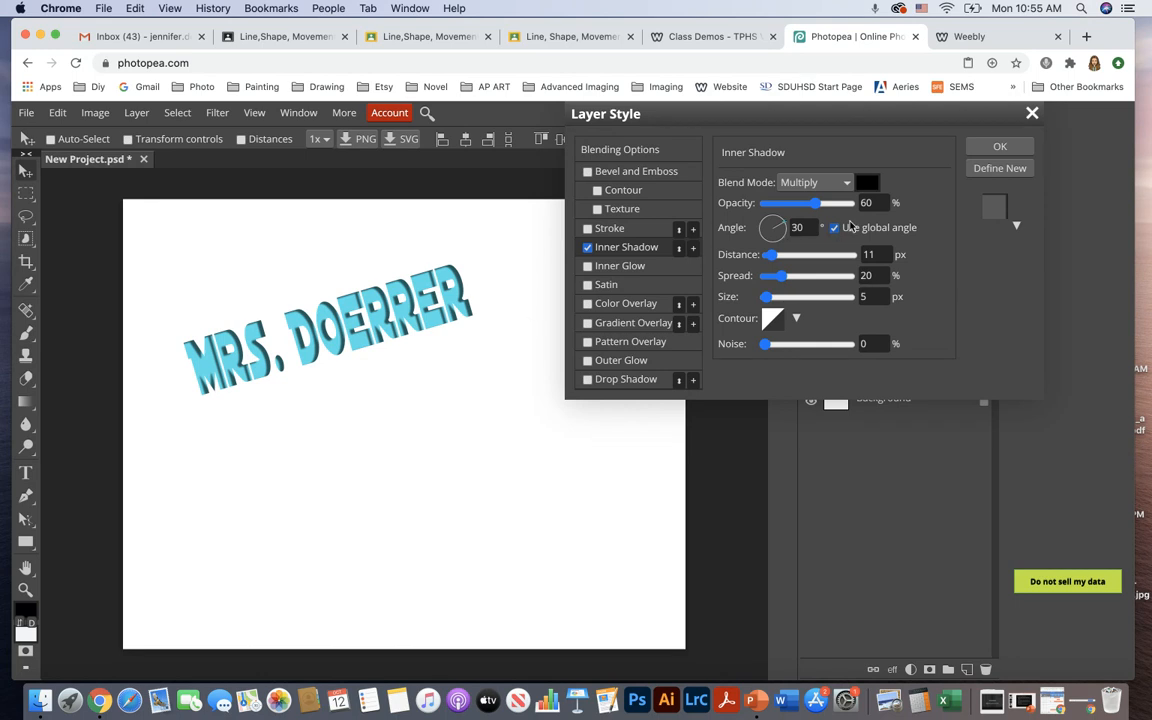
Add an Inner Glow to the name text and set its colour to orange-red
{"action": "left_click", "coordinate": [622, 266]}
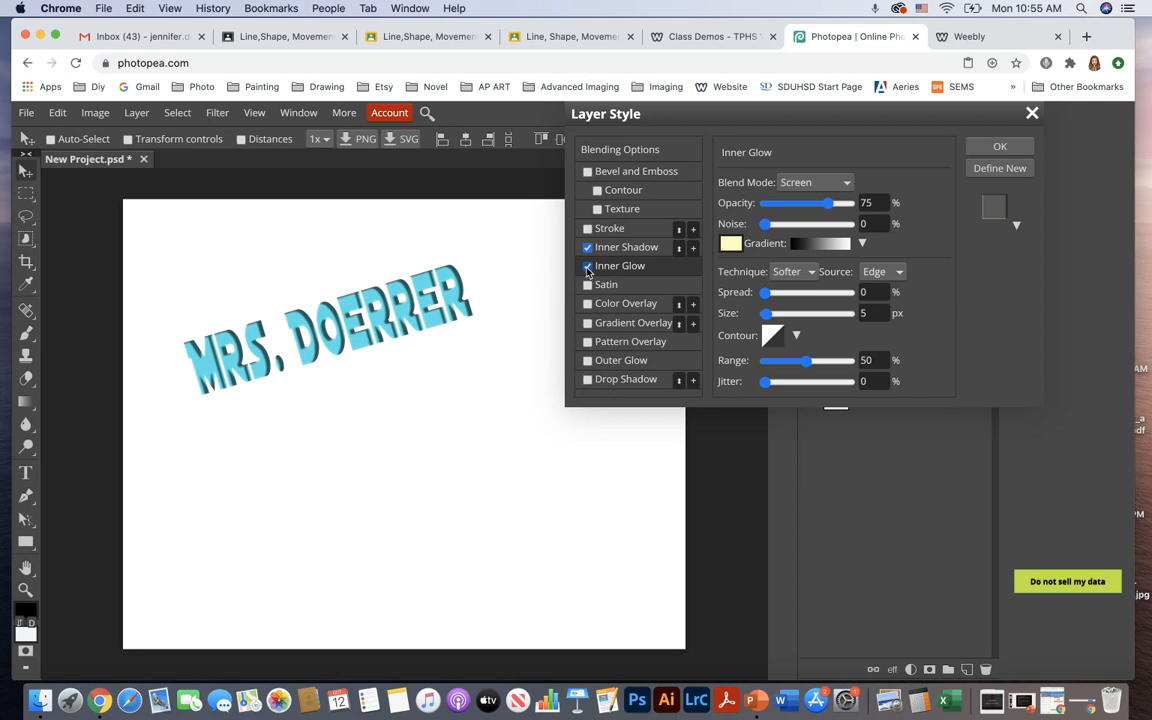
{"action": "left_click", "coordinate": [732, 244]}
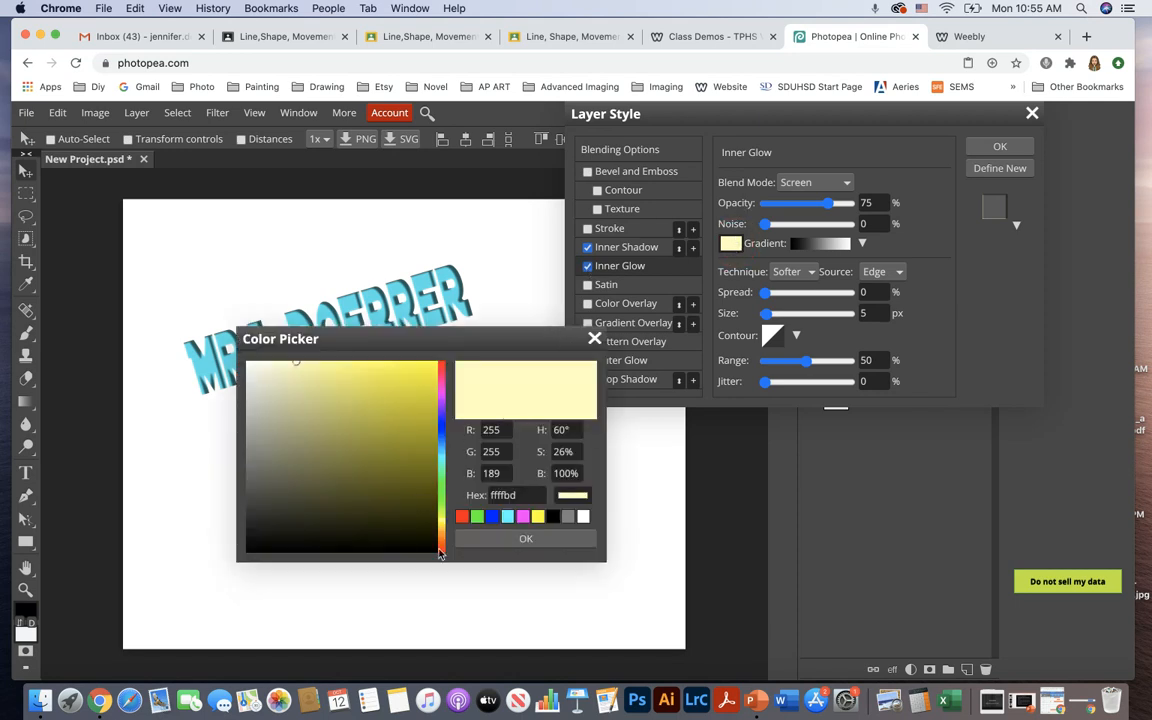
{"action": "left_click", "coordinate": [439, 553]}
{"action": "left_click", "coordinate": [422, 369]}
{"action": "left_click", "coordinate": [516, 537]}
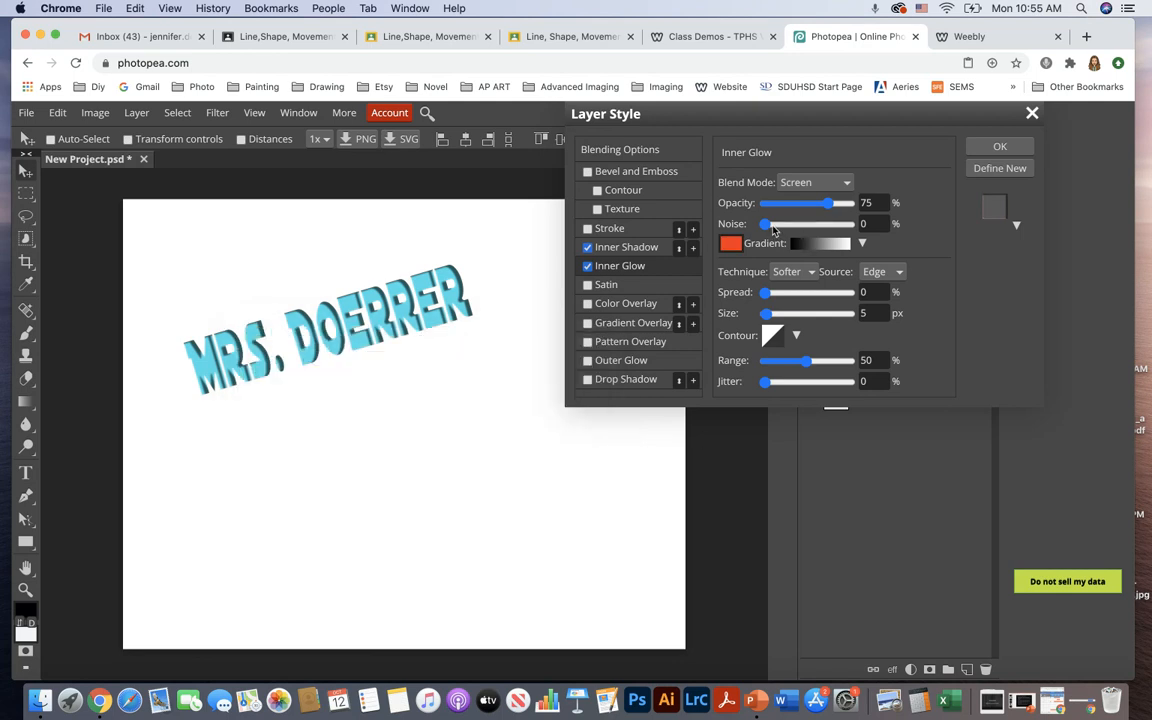
Set the Inner Glow to 100% opacity, Normal blend mode, 22% spread and 12 px size, and turn the effect off
{"action": "left_click_drag", "start_coordinate": [828, 203], "coordinate": [856, 202]}
{"action": "left_click", "coordinate": [848, 184]}
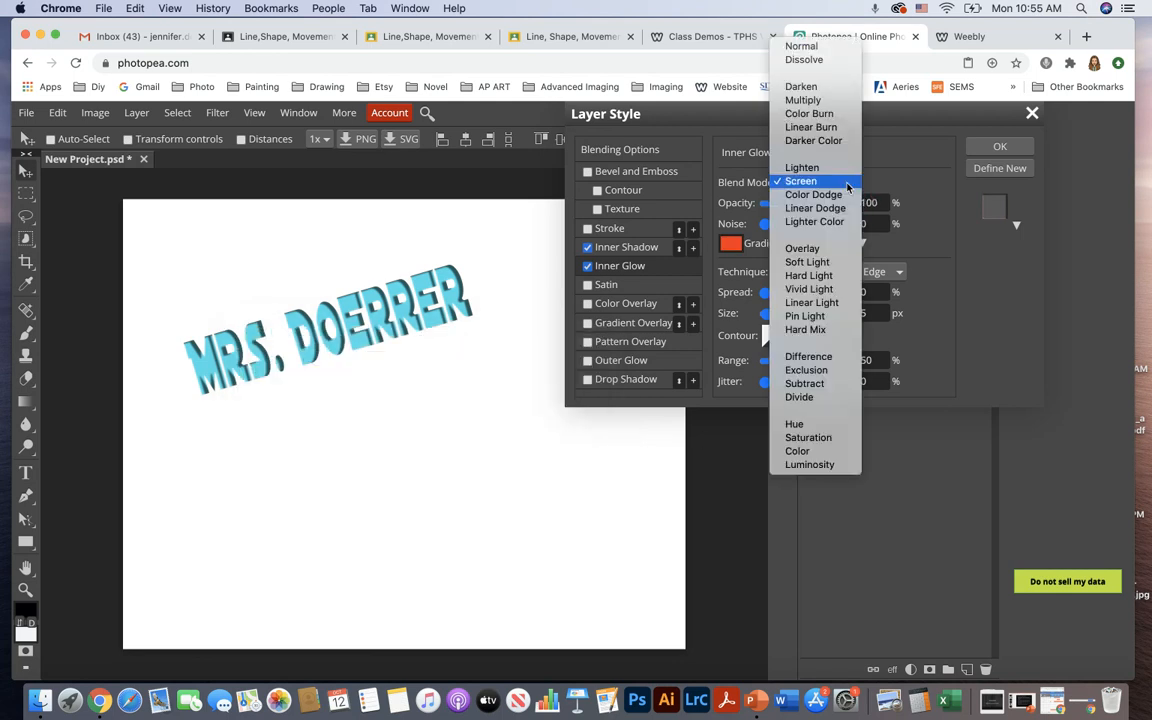
{"action": "left_click", "coordinate": [801, 46]}
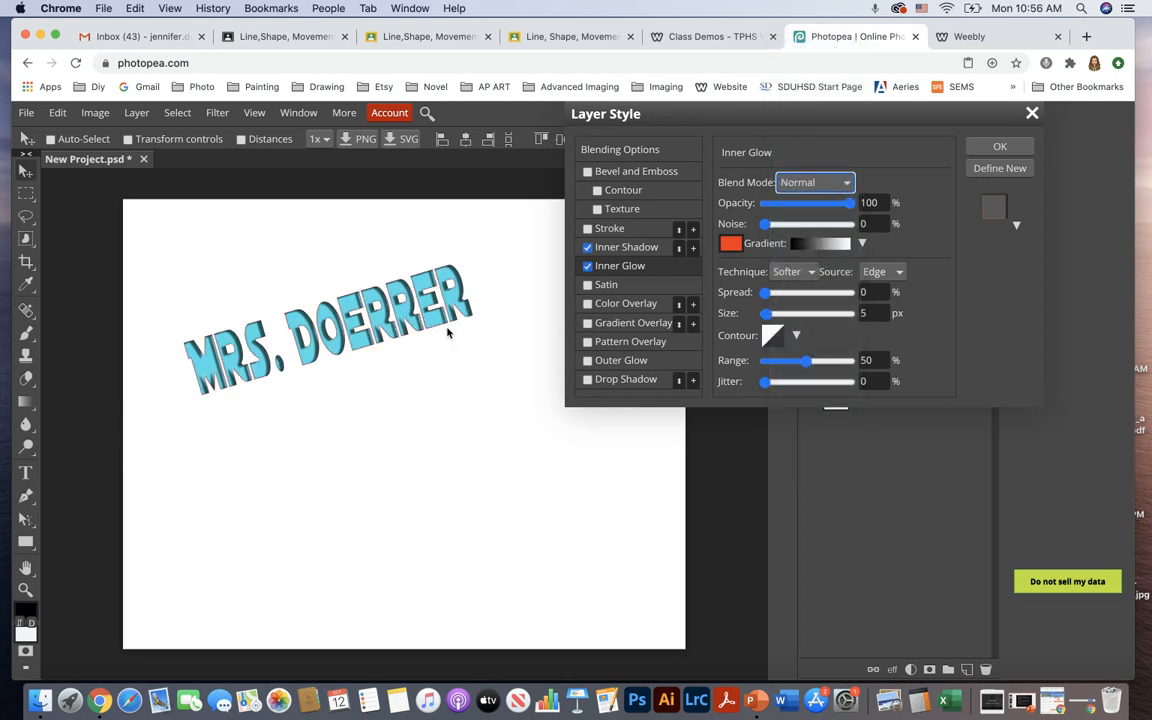
{"action": "left_click_drag", "start_coordinate": [765, 292], "coordinate": [769, 321]}
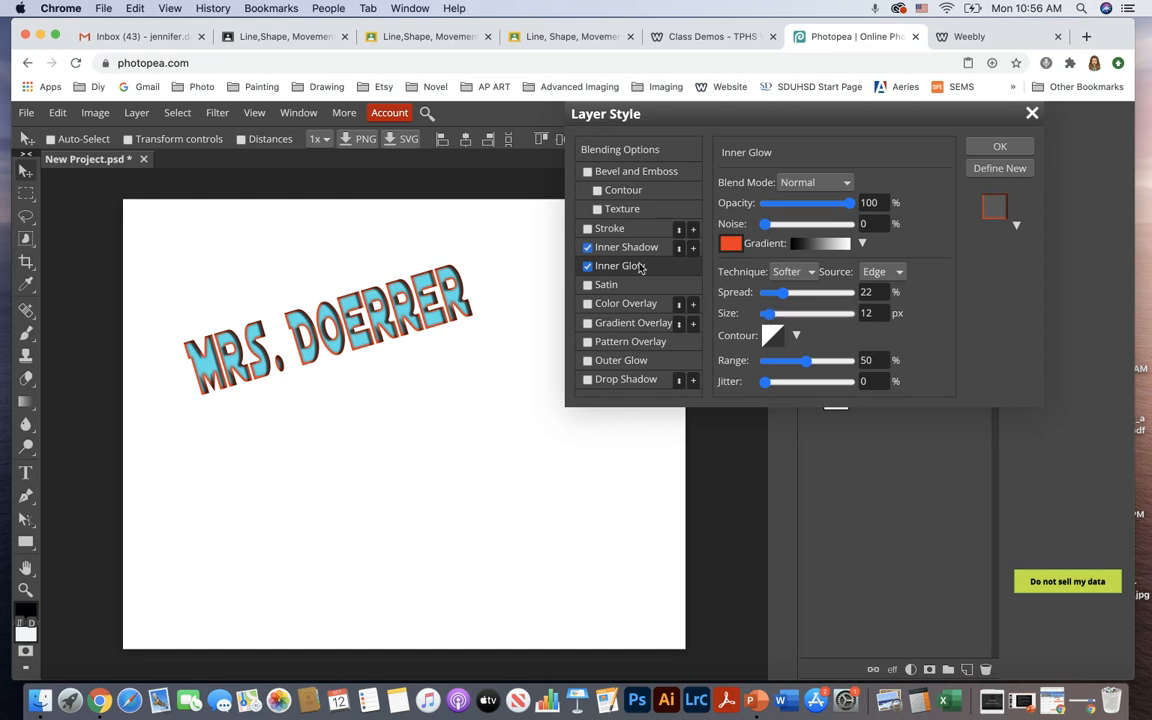
{"action": "left_click", "coordinate": [588, 266]}
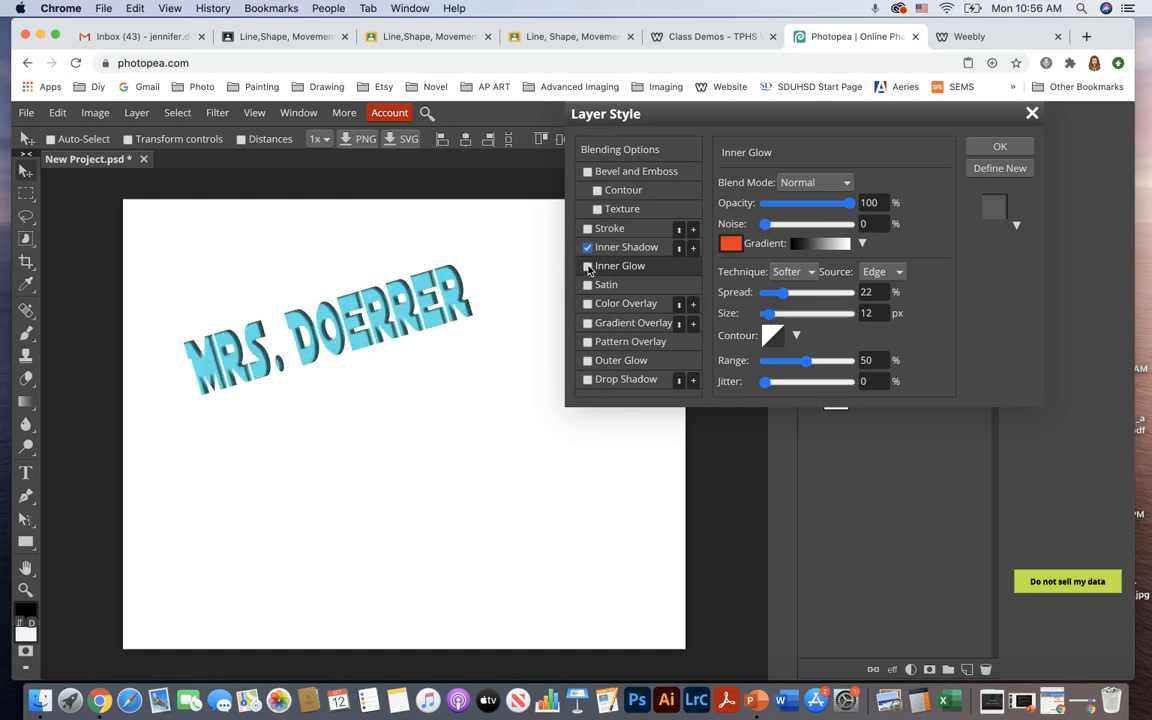
Add a Color Overlay effect to the name text in the default red
{"action": "left_click", "coordinate": [627, 304]}
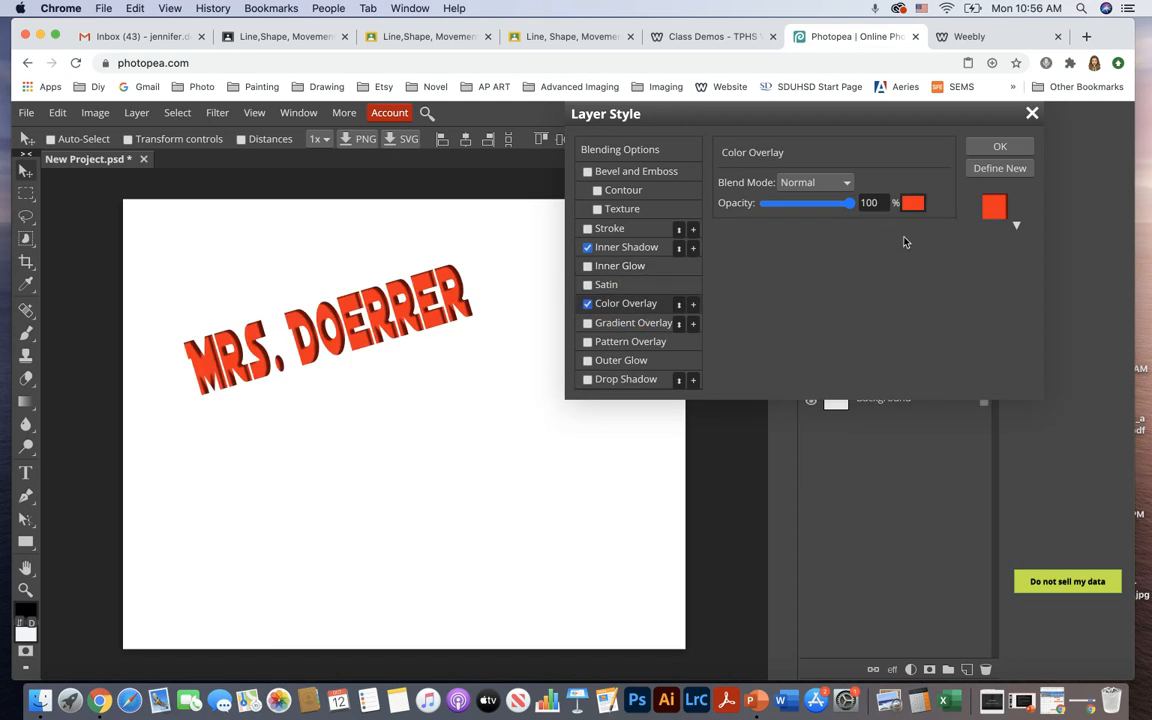
Try mint green, hex 00ffb6, as the Color Overlay colour and cancel the colour change
{"action": "left_click", "coordinate": [913, 204]}
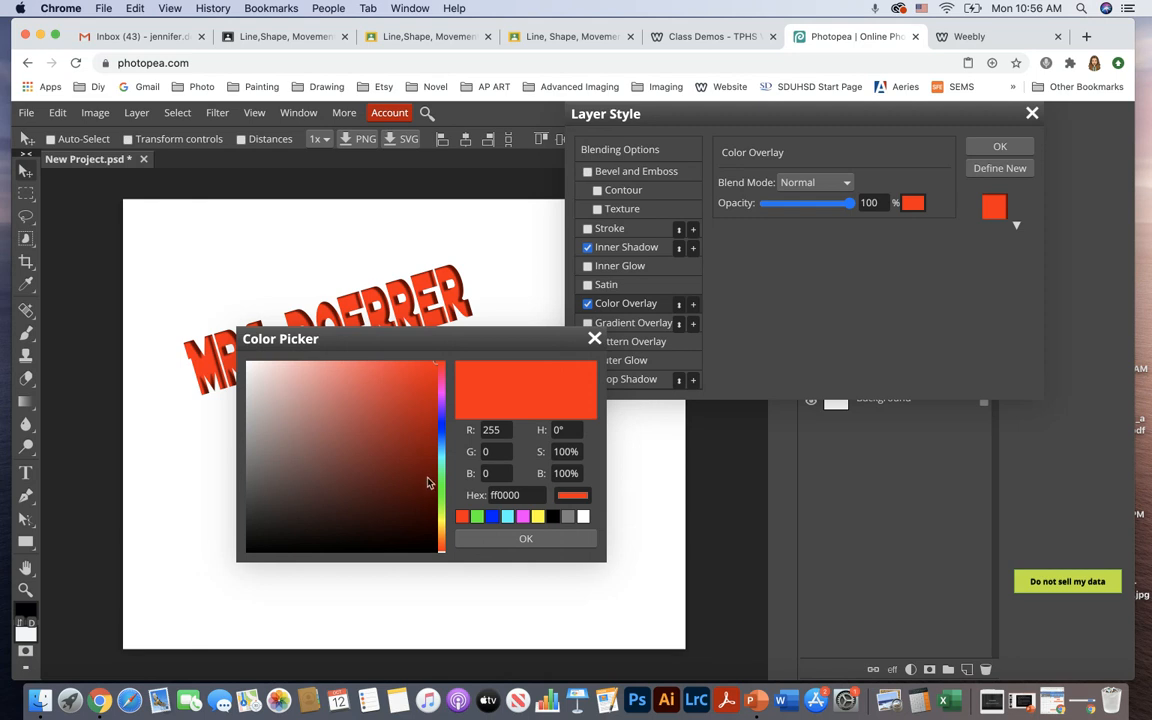
{"action": "left_click", "coordinate": [443, 511]}
{"action": "left_click", "coordinate": [440, 470]}
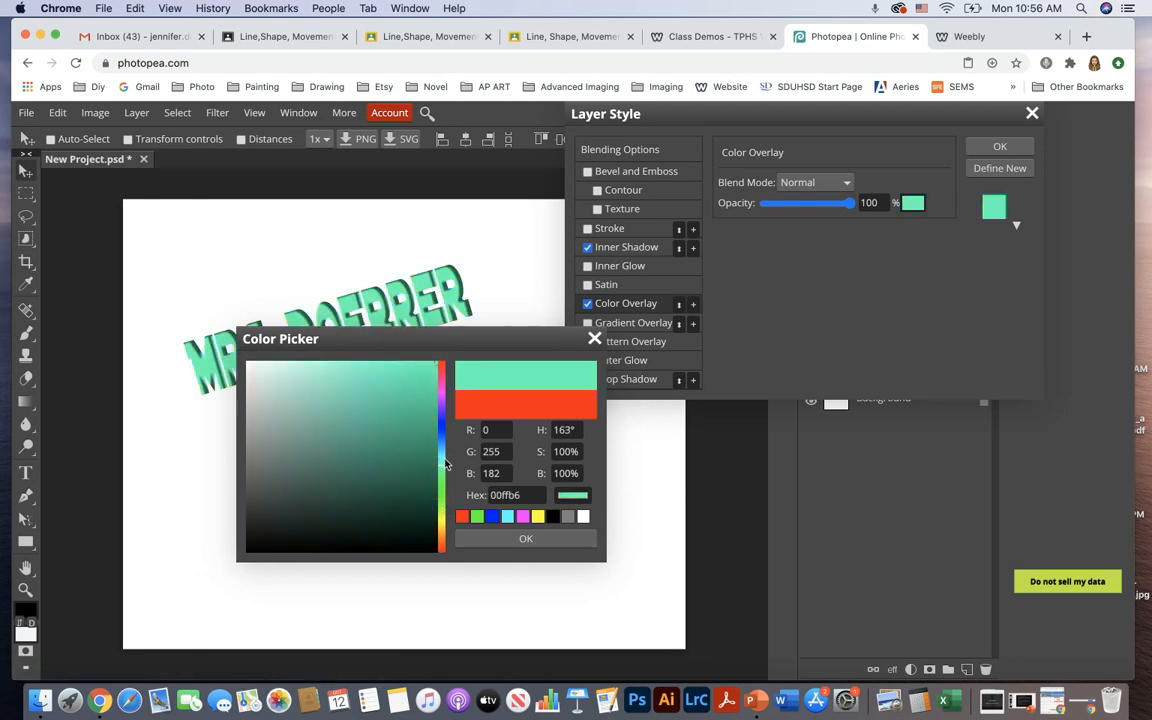
{"action": "left_click_drag", "start_coordinate": [449, 348], "coordinate": [580, 429]}
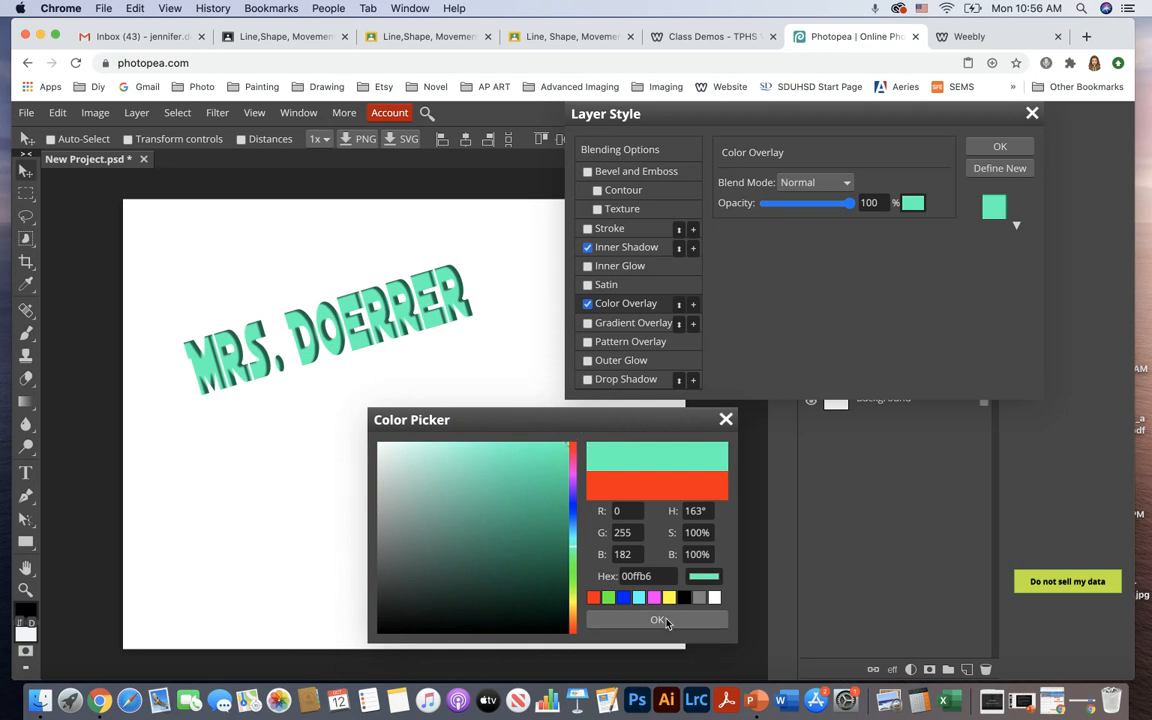
{"action": "left_click", "coordinate": [726, 419]}
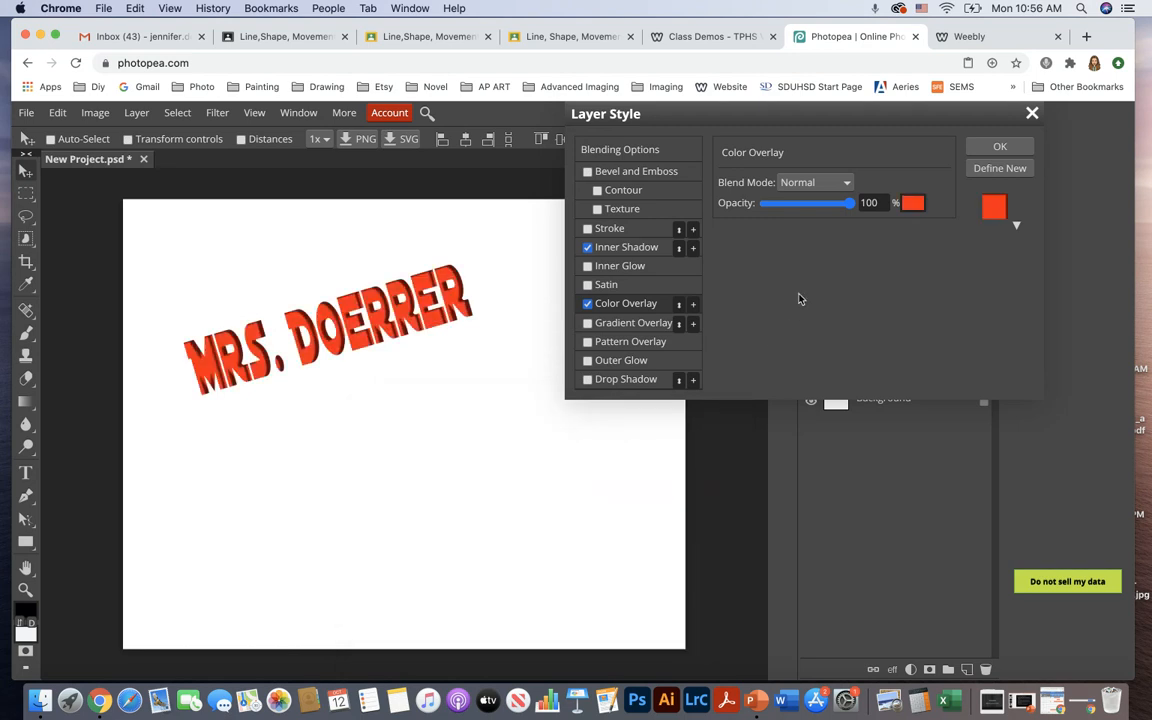
{"action": "left_click", "coordinate": [588, 304]}
{"action": "left_click", "coordinate": [588, 323]}
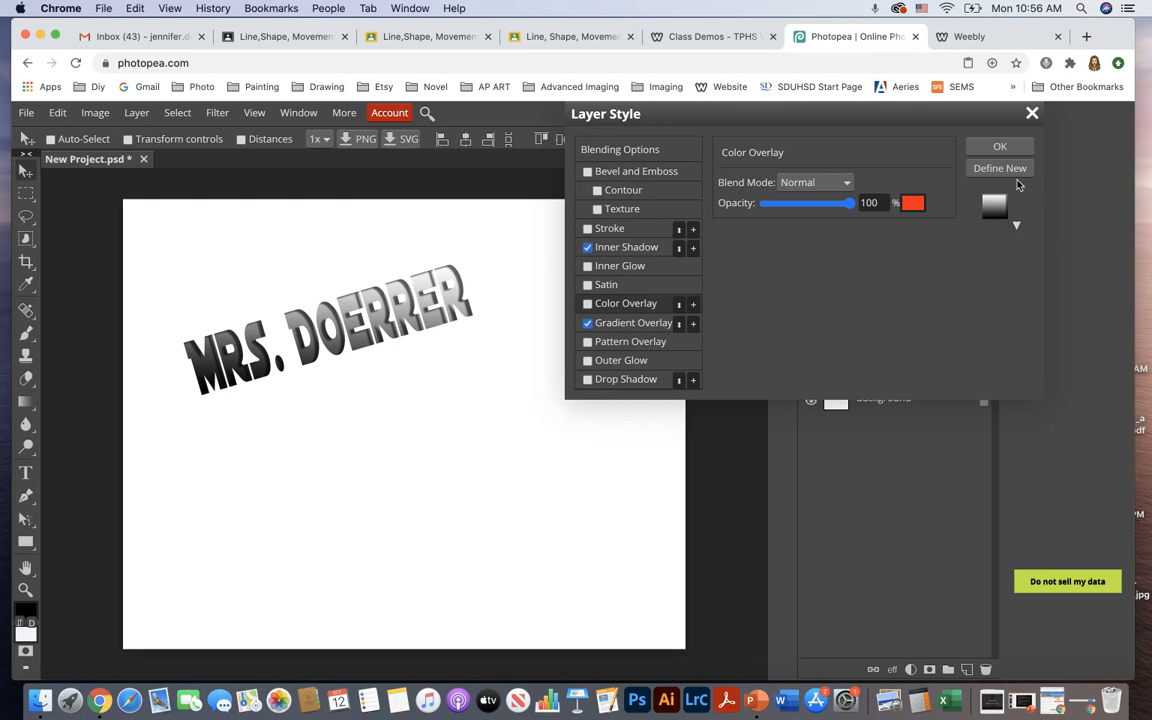
{"action": "left_click", "coordinate": [1012, 222]}
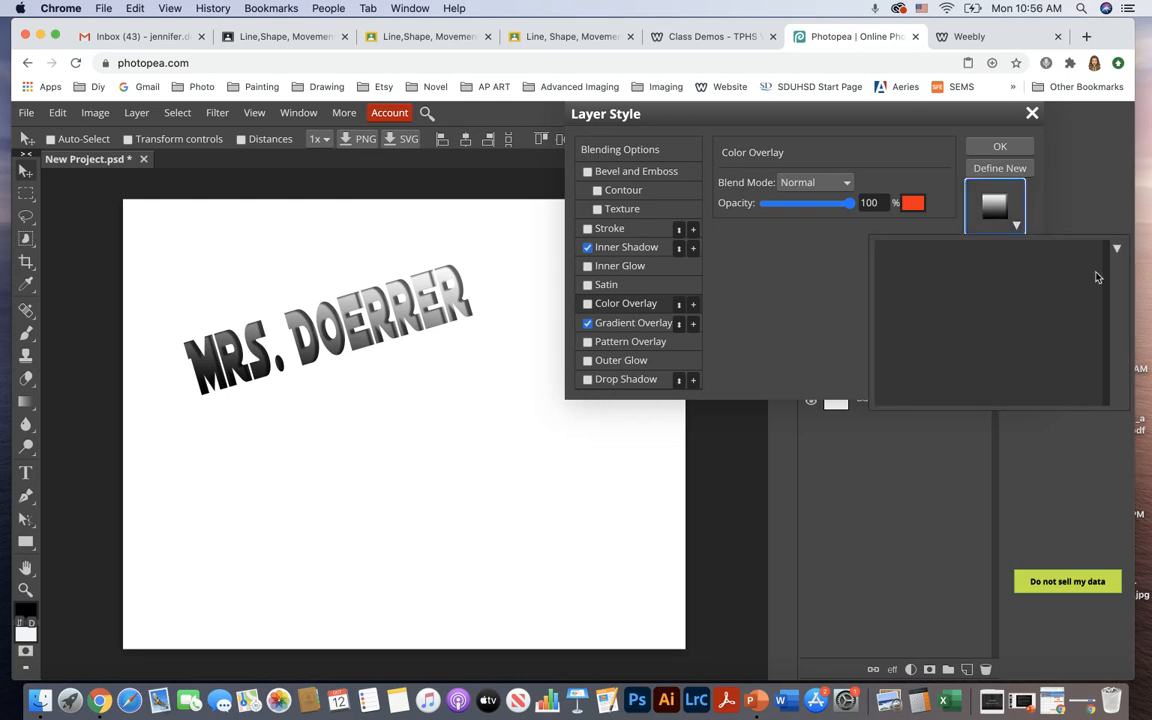
{"action": "left_click", "coordinate": [1116, 251]}
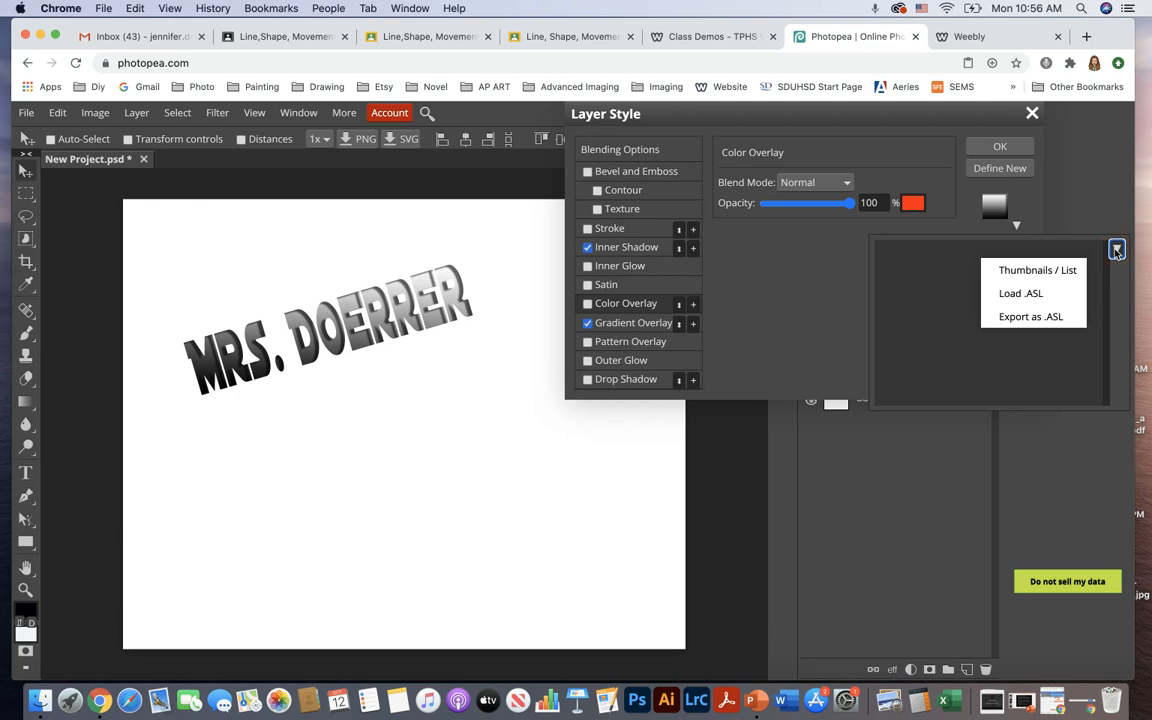
{"action": "left_click", "coordinate": [1116, 251]}
{"action": "left_click", "coordinate": [968, 289]}
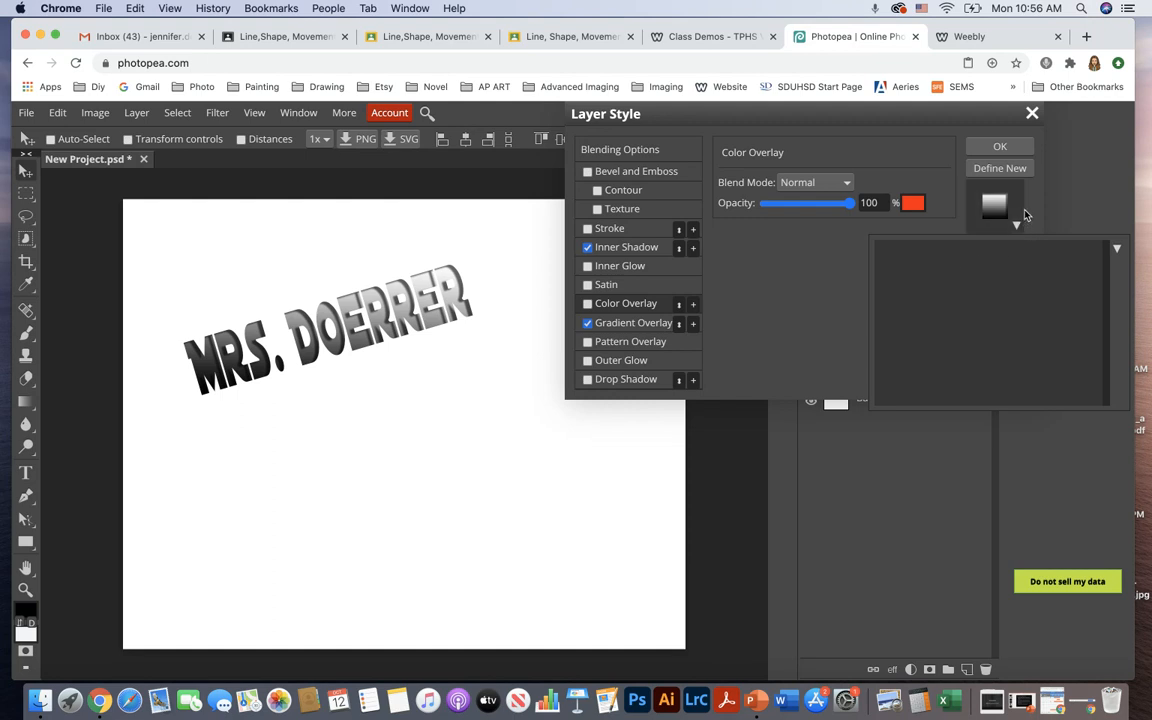
{"action": "left_click", "coordinate": [997, 170]}
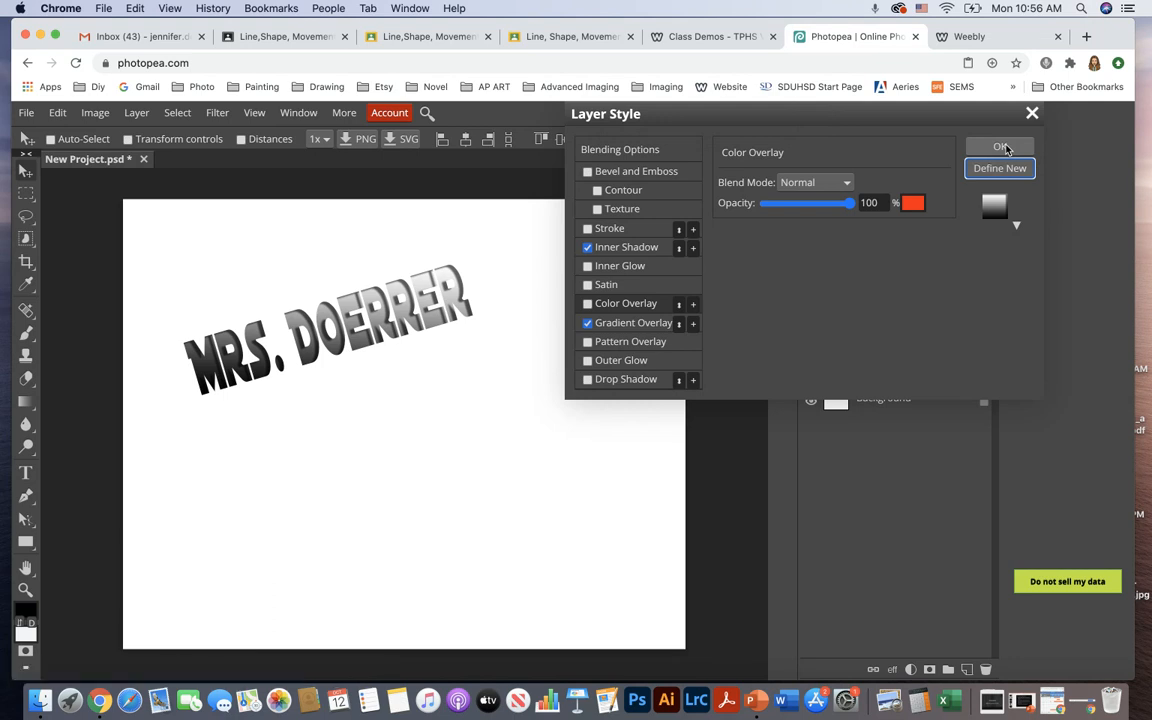
{"action": "left_click", "coordinate": [1032, 114]}
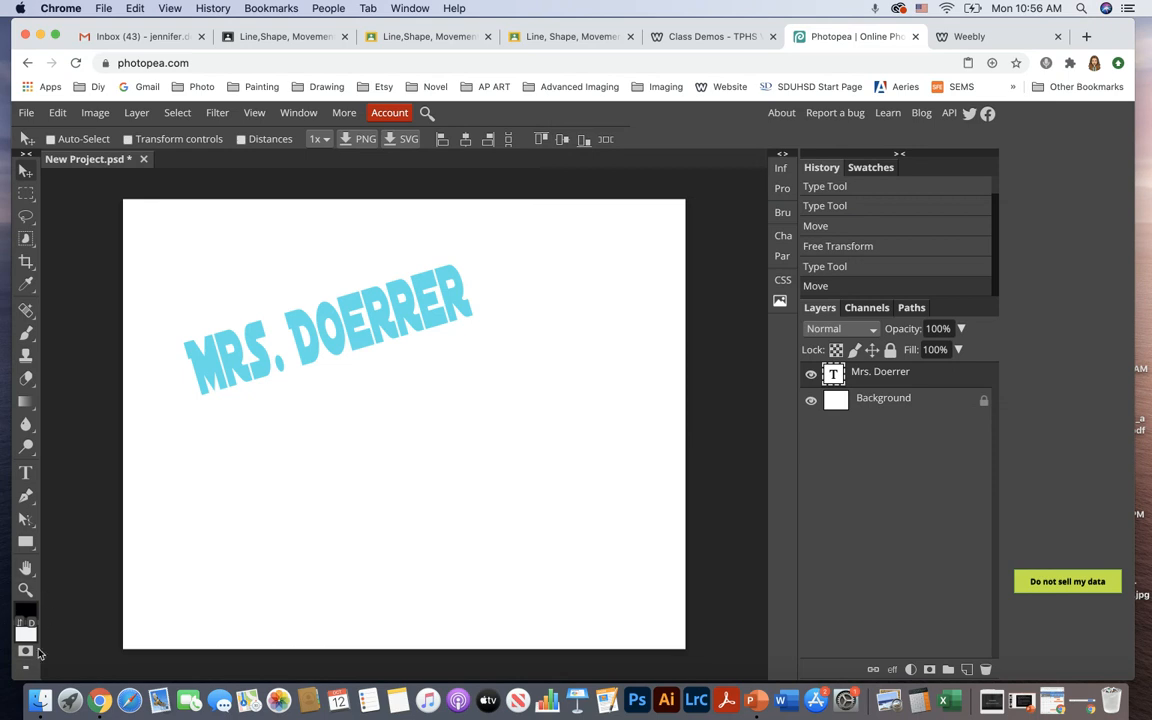
Set the foreground colour to blue, hex 1d53f4, and the background colour to golden yellow
{"action": "left_click", "coordinate": [24, 611]}
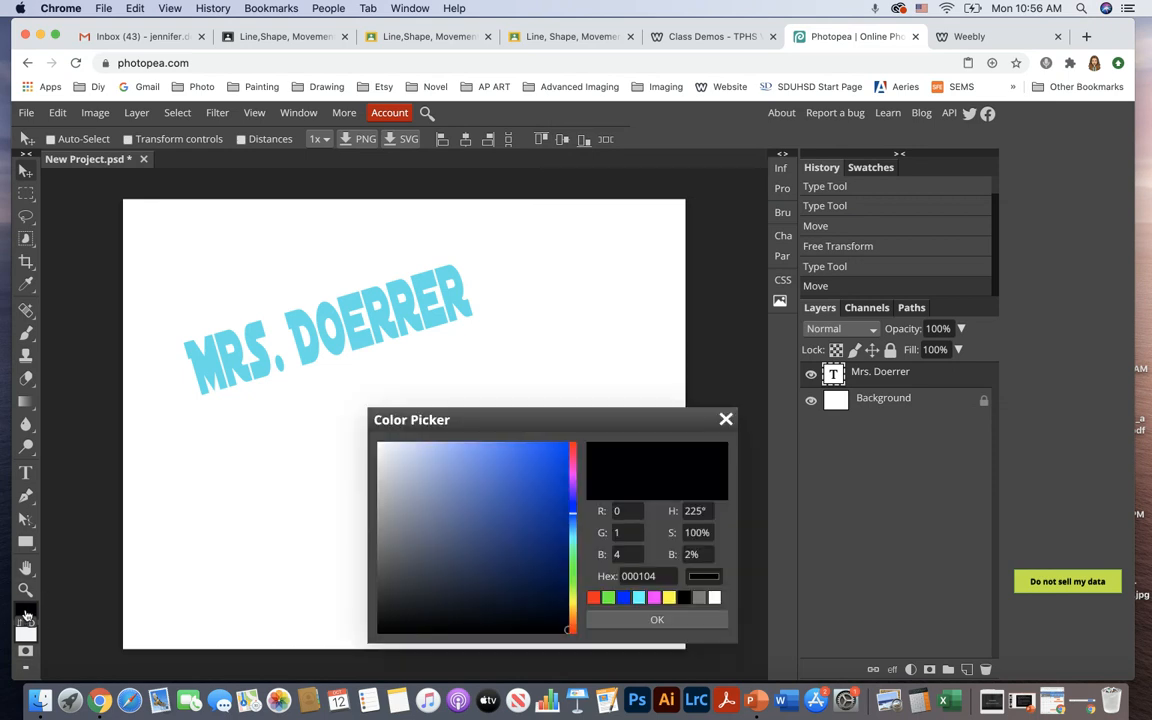
{"action": "left_click", "coordinate": [545, 453]}
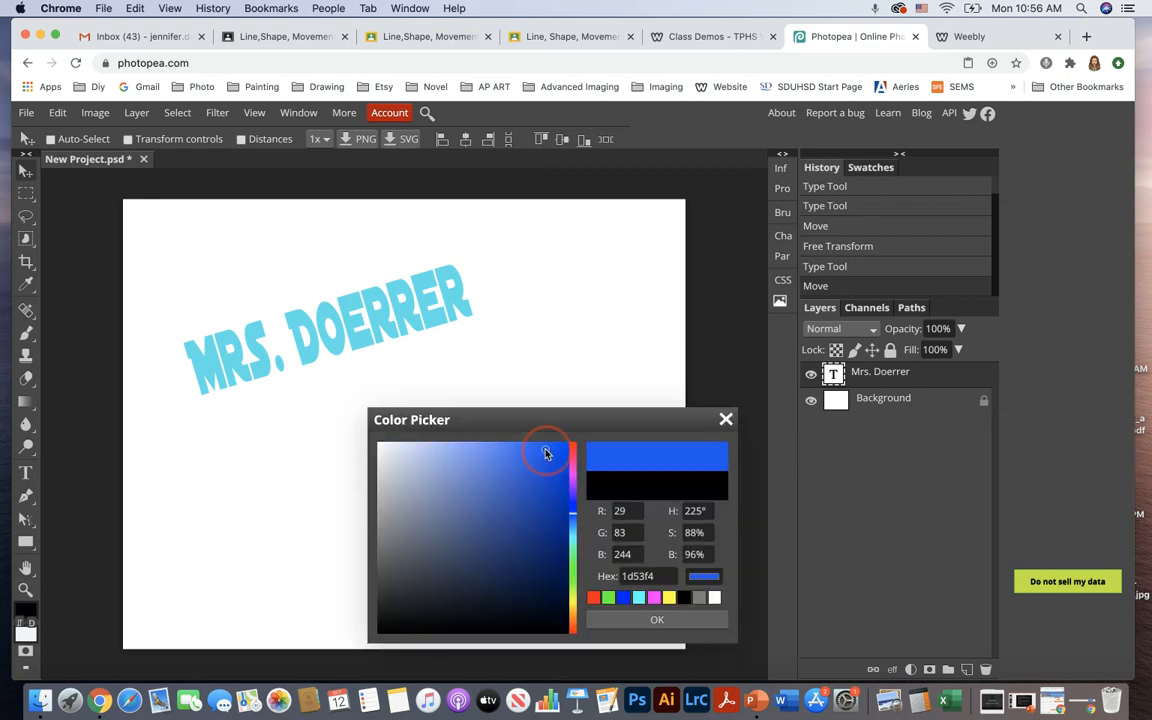
{"action": "left_click", "coordinate": [657, 619]}
{"action": "left_click", "coordinate": [26, 632]}
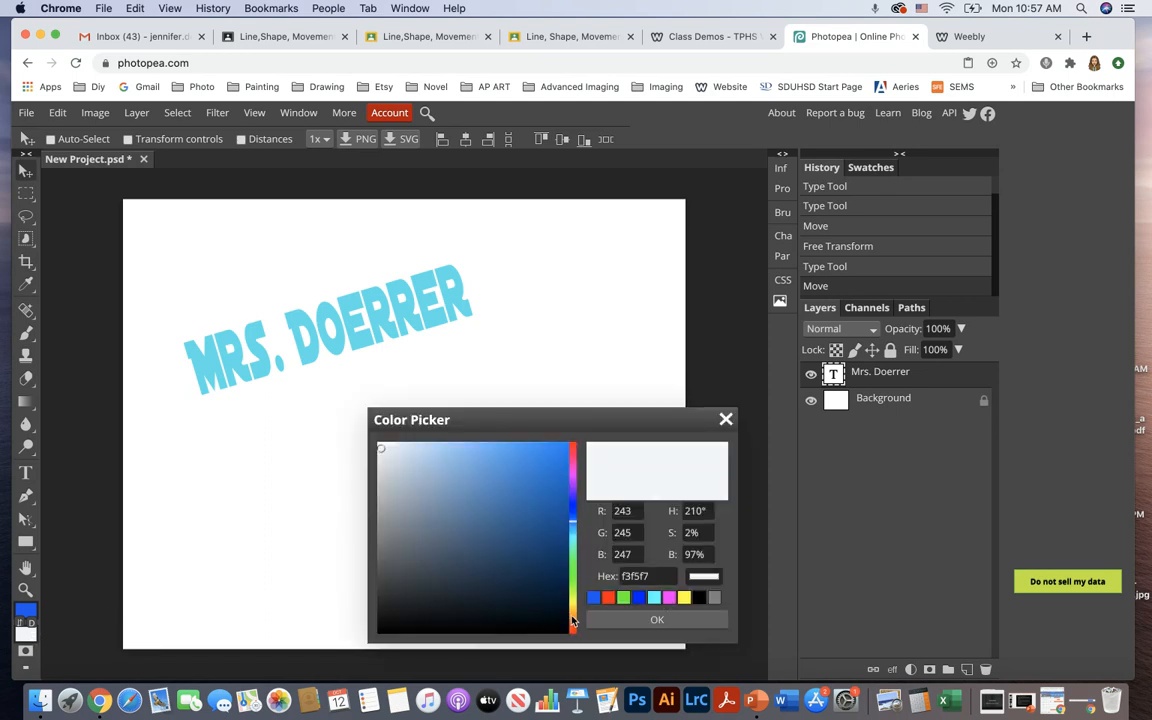
{"action": "left_click", "coordinate": [572, 608]}
{"action": "left_click", "coordinate": [543, 459]}
{"action": "left_click", "coordinate": [645, 620]}
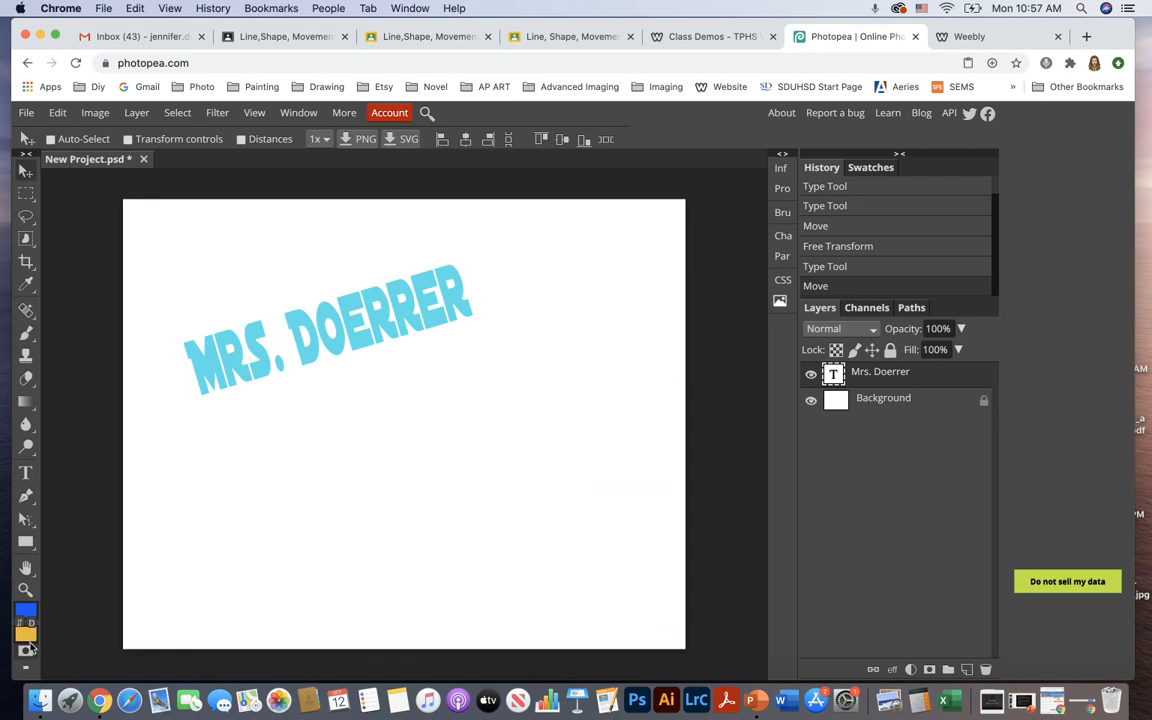
Add a Gradient Overlay to the name text using the blue-to-golden-yellow foreground-to-background preset
{"action": "left_click", "coordinate": [142, 117]}
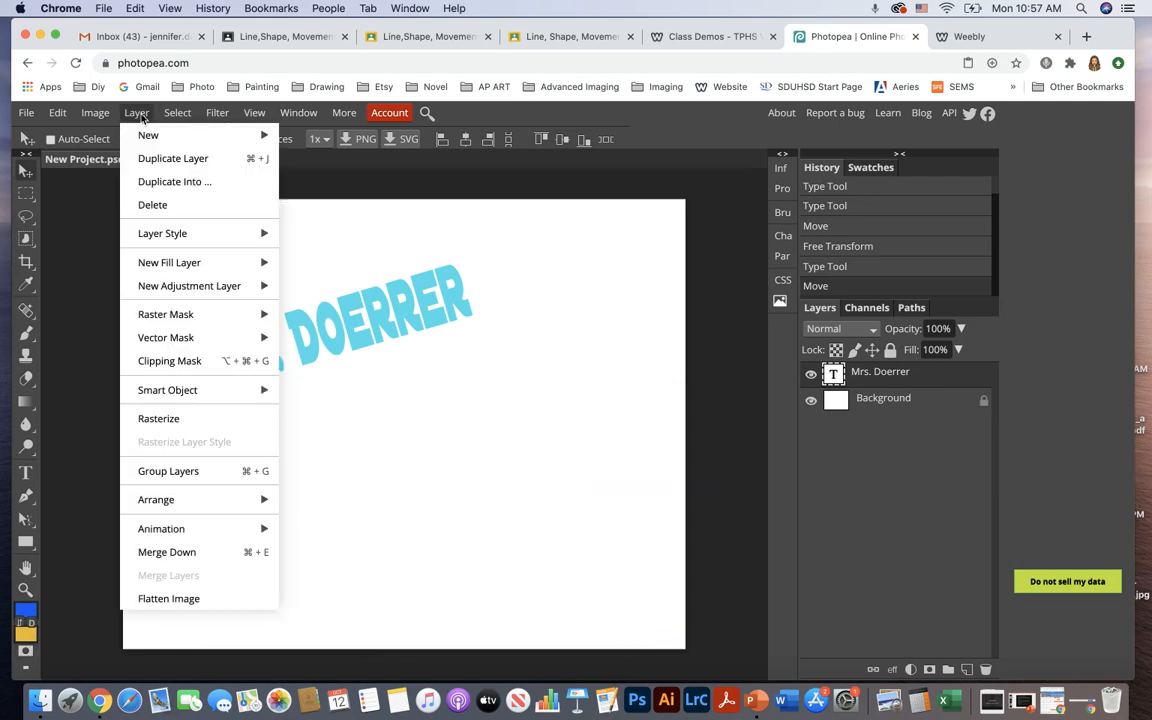
{"action": "mouse_move", "coordinate": [203, 234]}
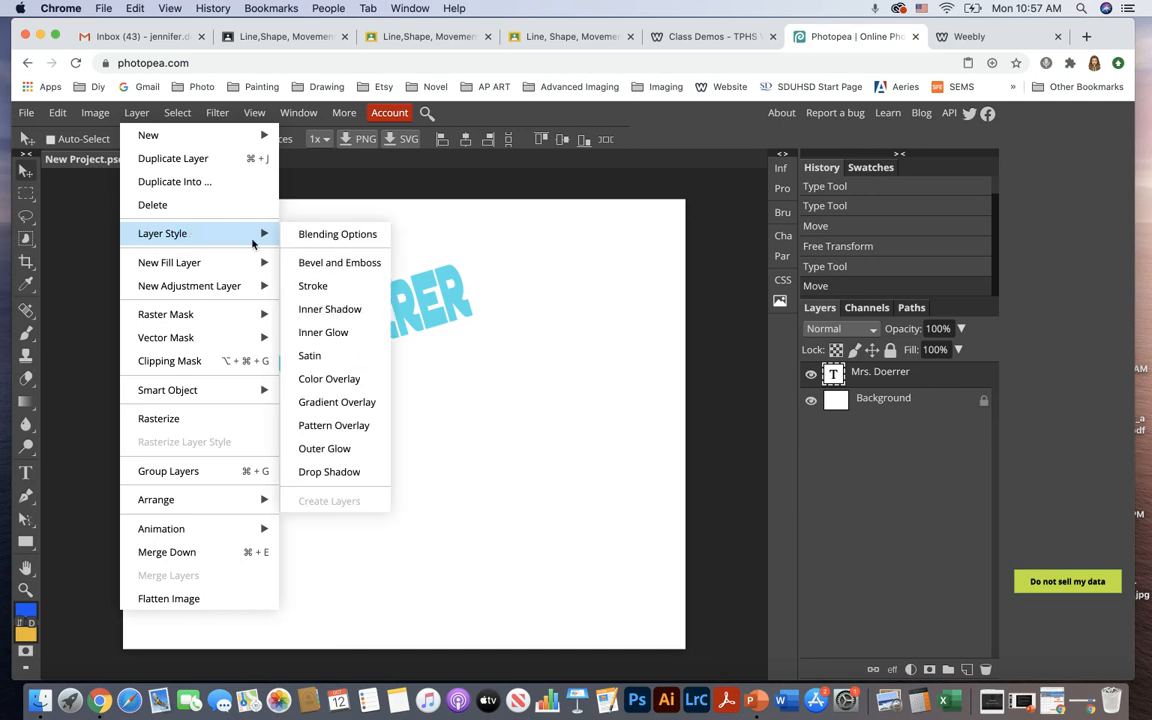
{"action": "left_click", "coordinate": [370, 404]}
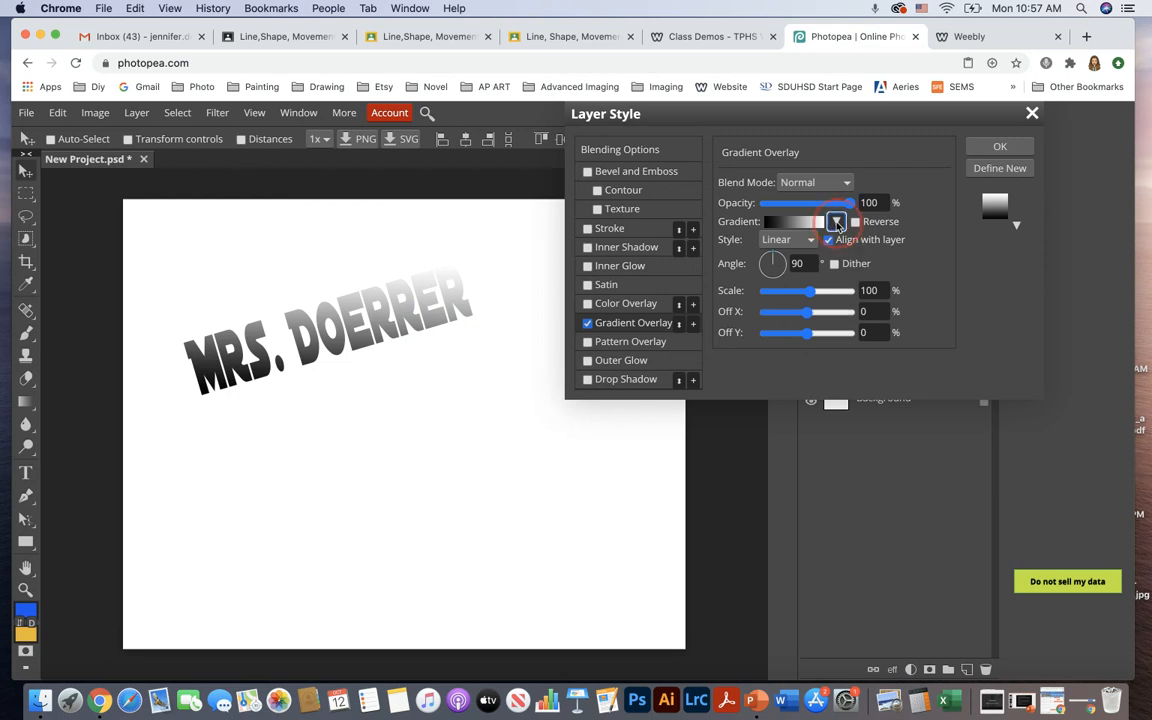
{"action": "left_click", "coordinate": [837, 222]}
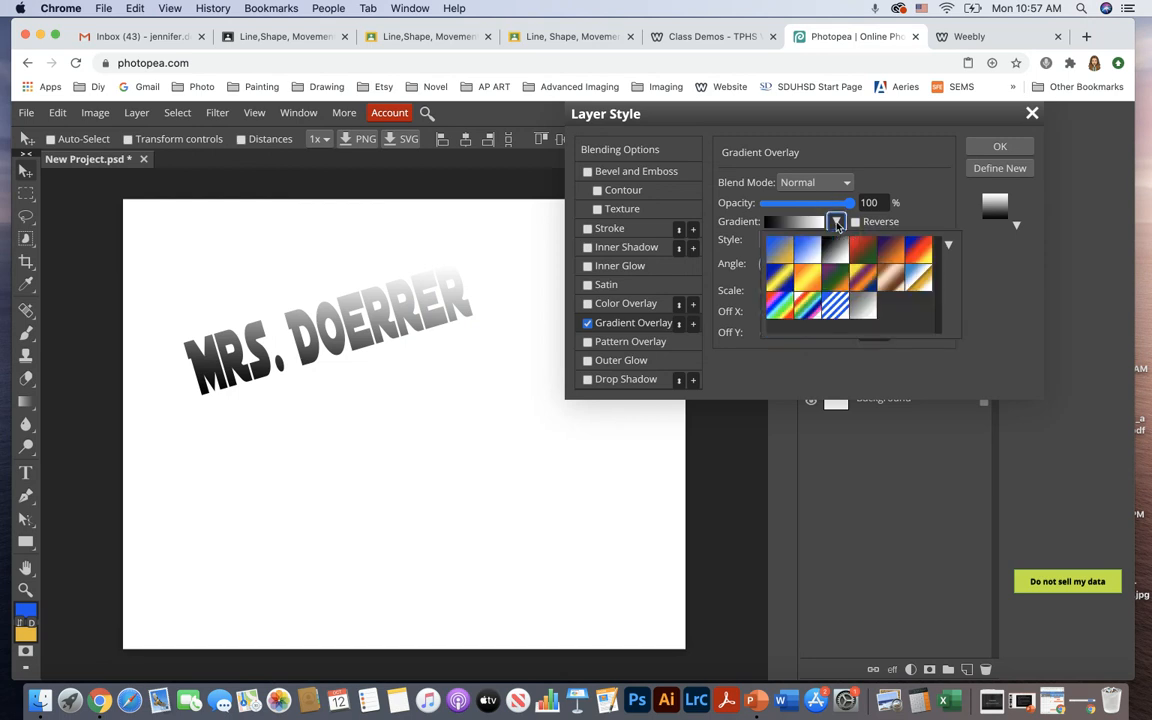
{"action": "left_click", "coordinate": [780, 253]}
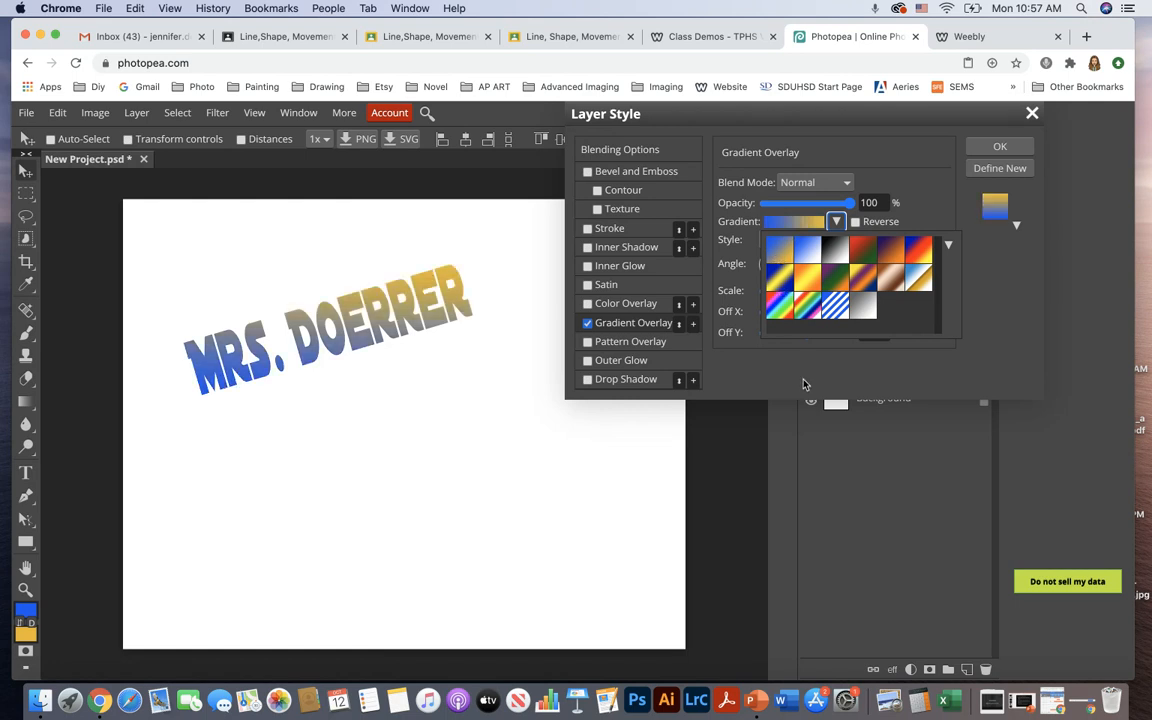
Try other gradient presets on the name text, including blue-to-transparent, Black, White, red-to-green, blue-and-gold chrome and copper
{"action": "left_click", "coordinate": [808, 253]}
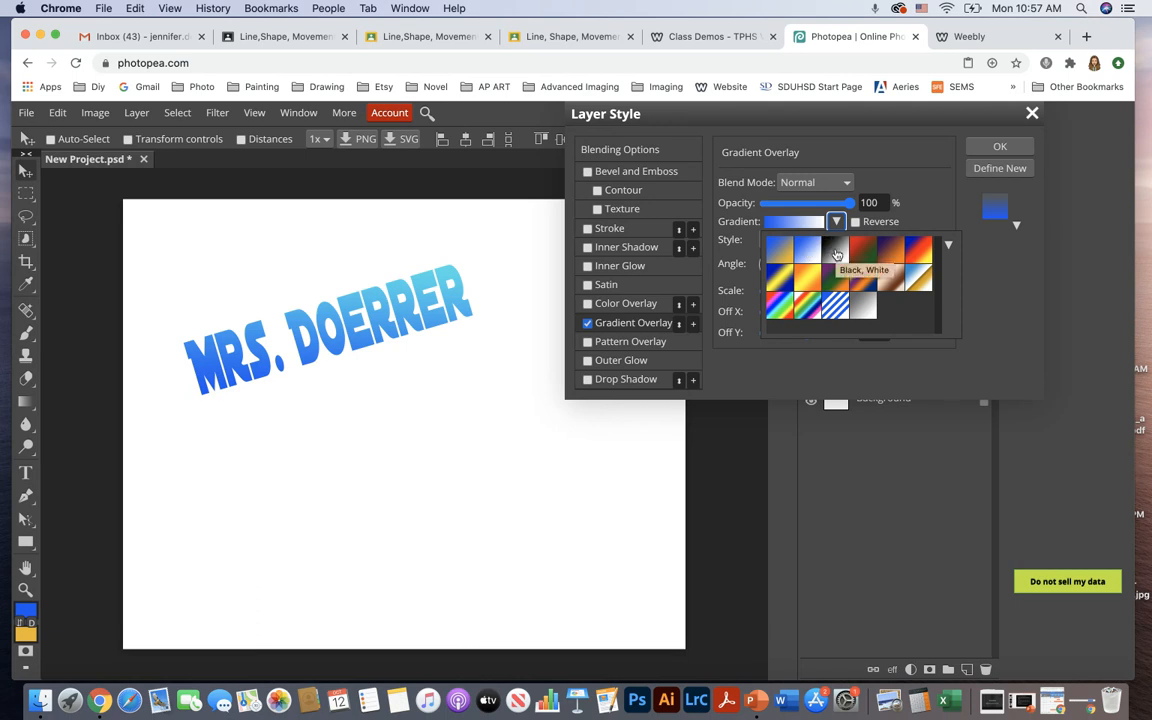
{"action": "left_click", "coordinate": [837, 254]}
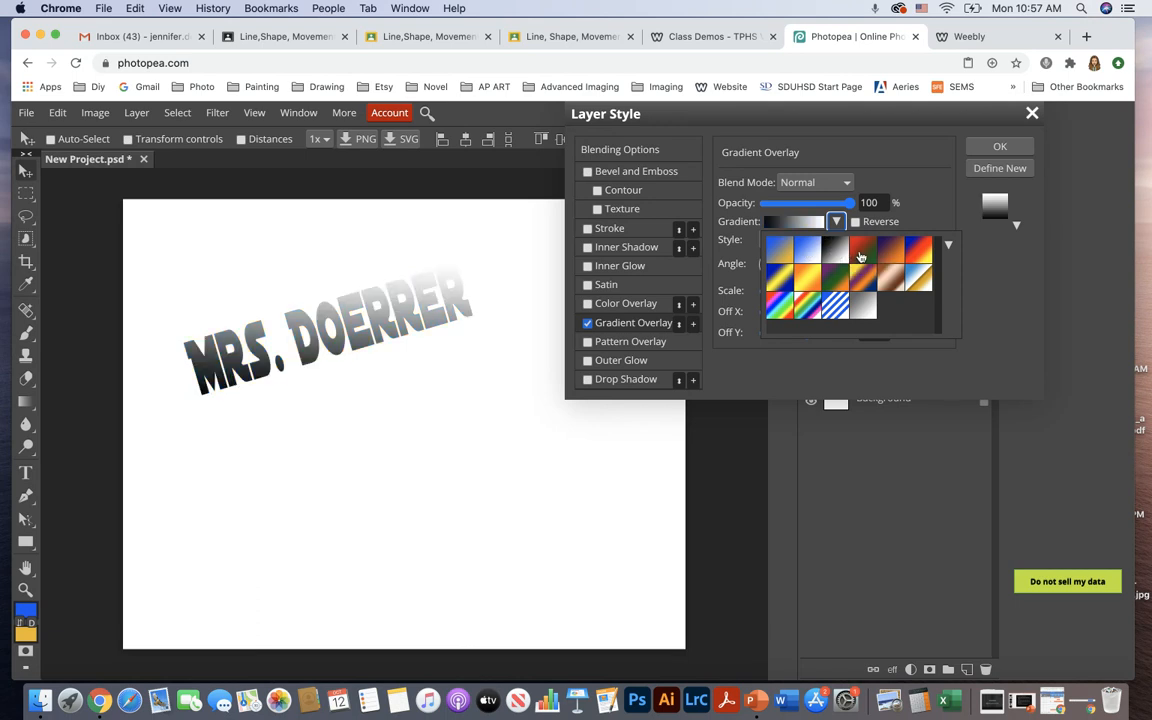
{"action": "left_click", "coordinate": [863, 254]}
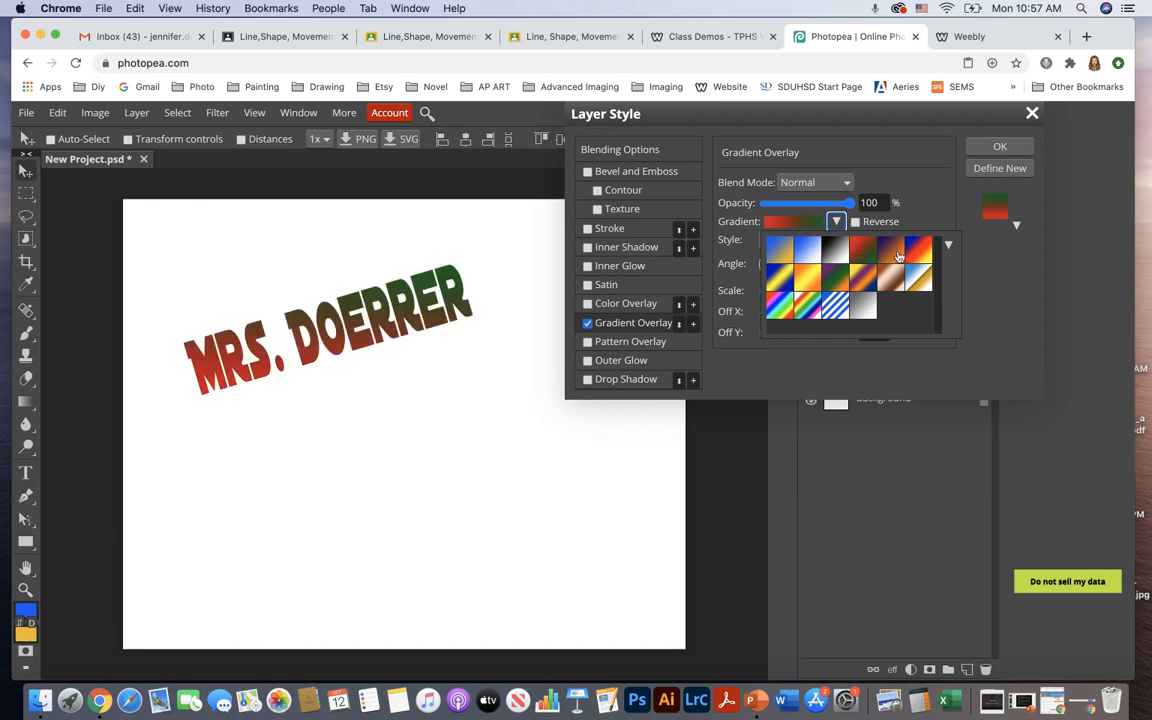
{"action": "left_click", "coordinate": [897, 254]}
{"action": "left_click", "coordinate": [891, 281]}
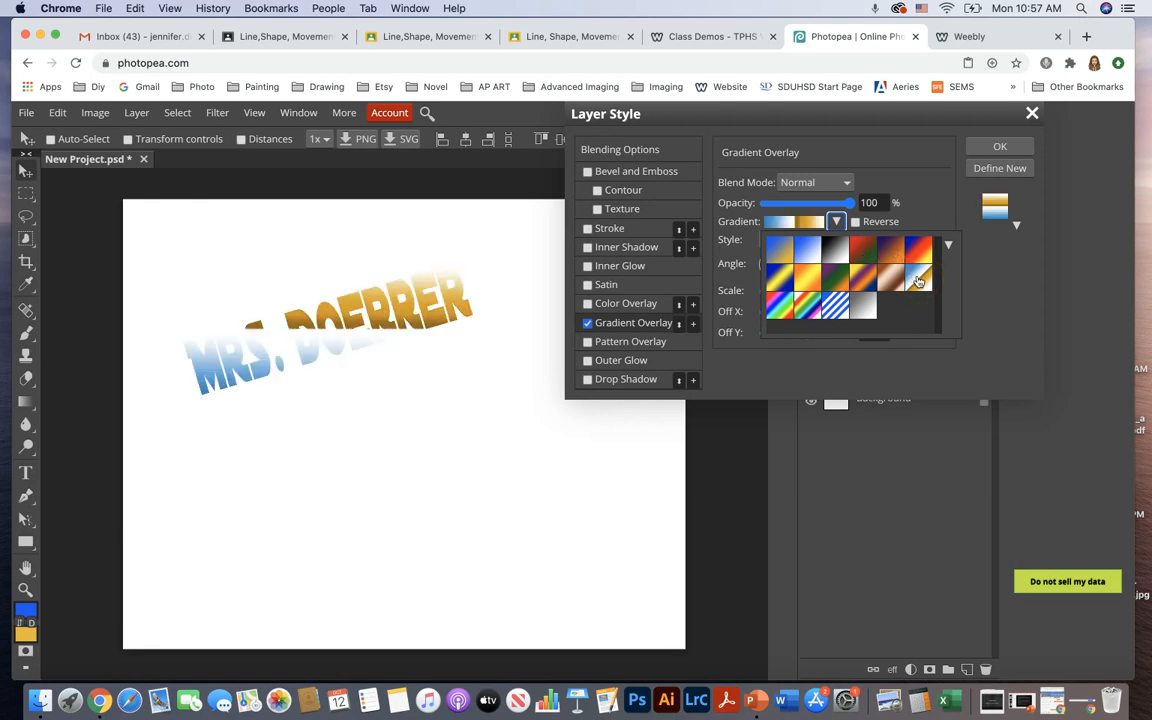
{"action": "left_click", "coordinate": [891, 282]}
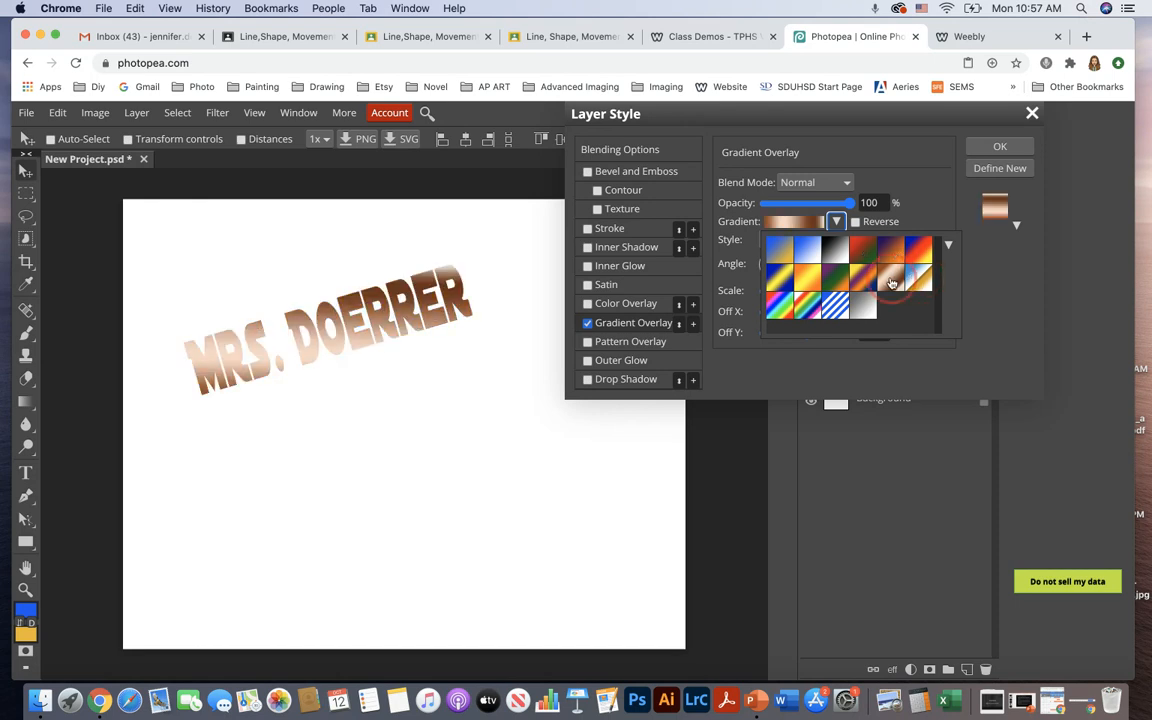
{"action": "left_click", "coordinate": [800, 312]}
Apply the solid rainbow gradient preset to the Gradient Overlay and set its angle to 11°
{"action": "left_click", "coordinate": [779, 314]}
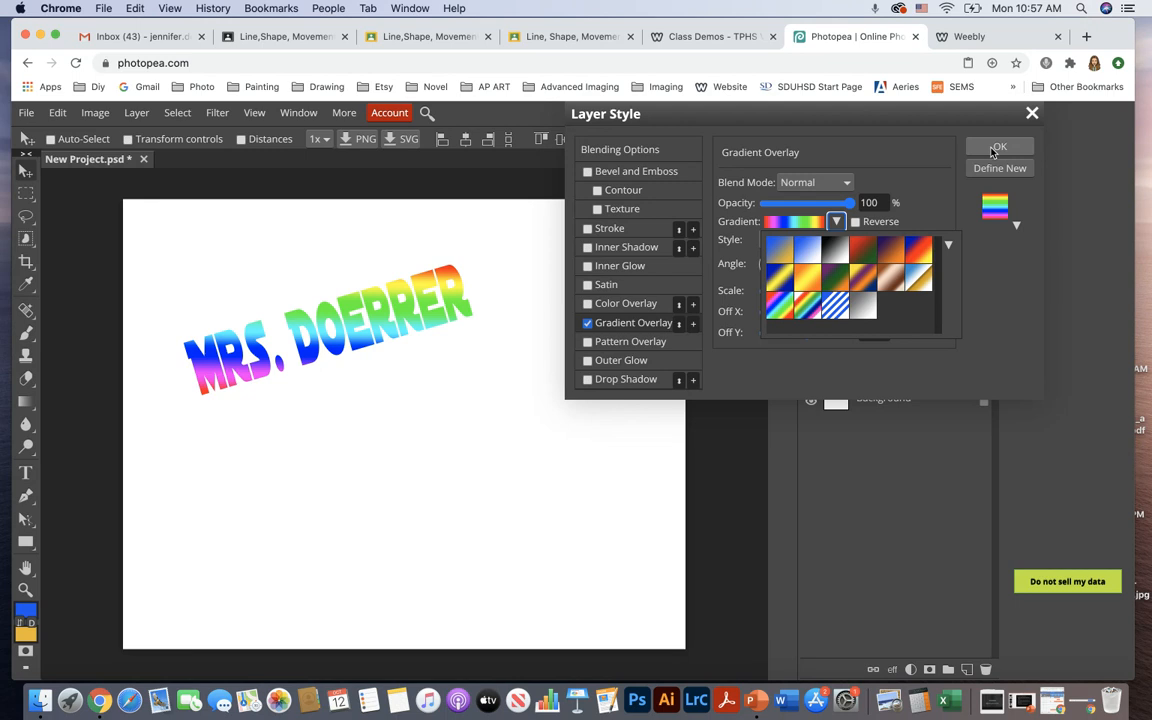
{"action": "left_click", "coordinate": [929, 201]}
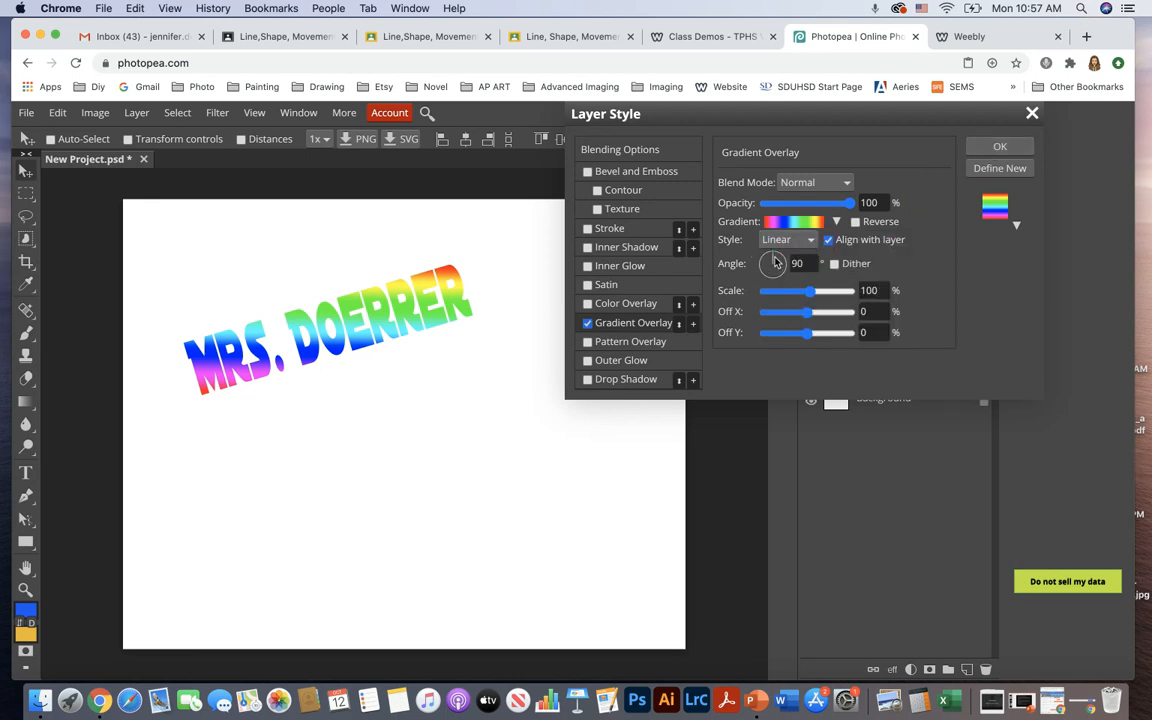
{"action": "left_click_drag", "start_coordinate": [782, 266], "coordinate": [808, 243]}
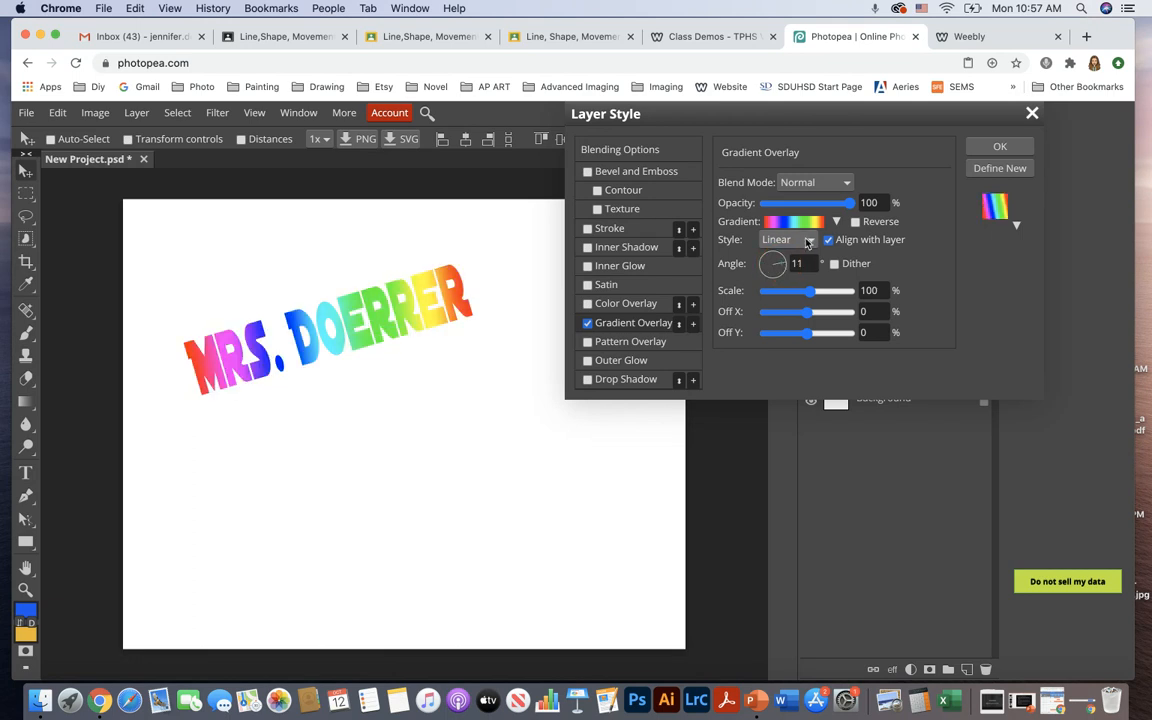
Try the Radial, Angle, Reflected and Diamond styles for the rainbow Gradient Overlay
{"action": "left_click", "coordinate": [810, 240]}
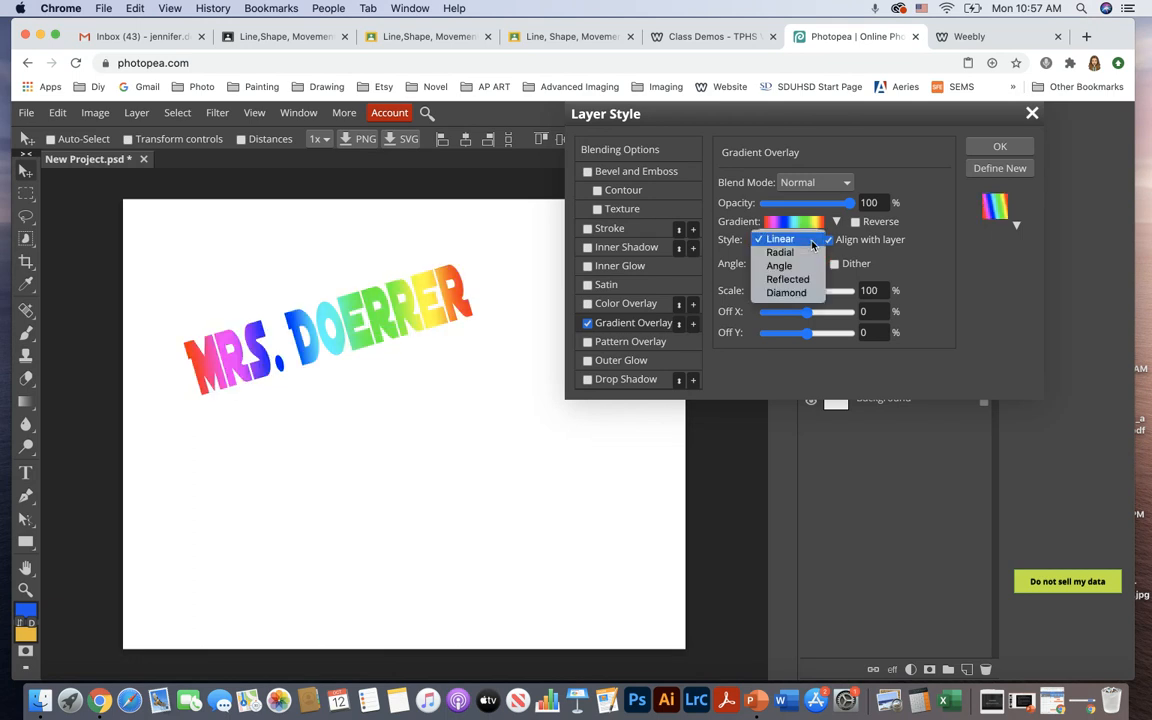
{"action": "left_click", "coordinate": [808, 252]}
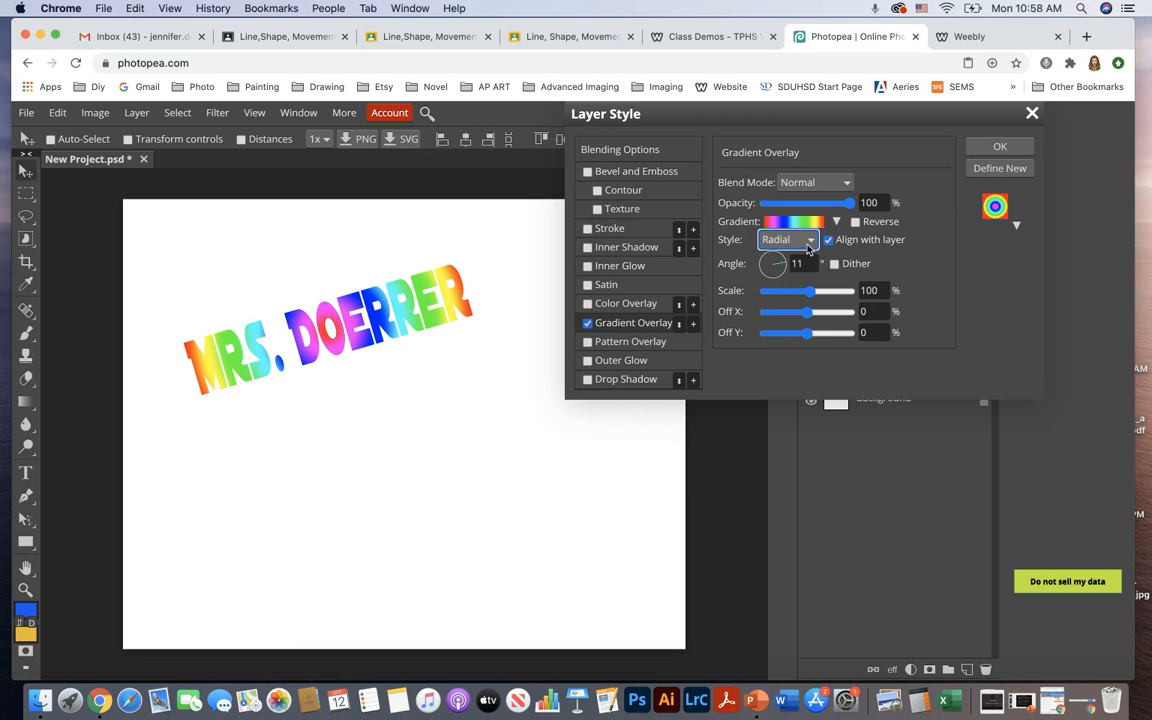
{"action": "left_click", "coordinate": [810, 246]}
{"action": "left_click", "coordinate": [808, 252]}
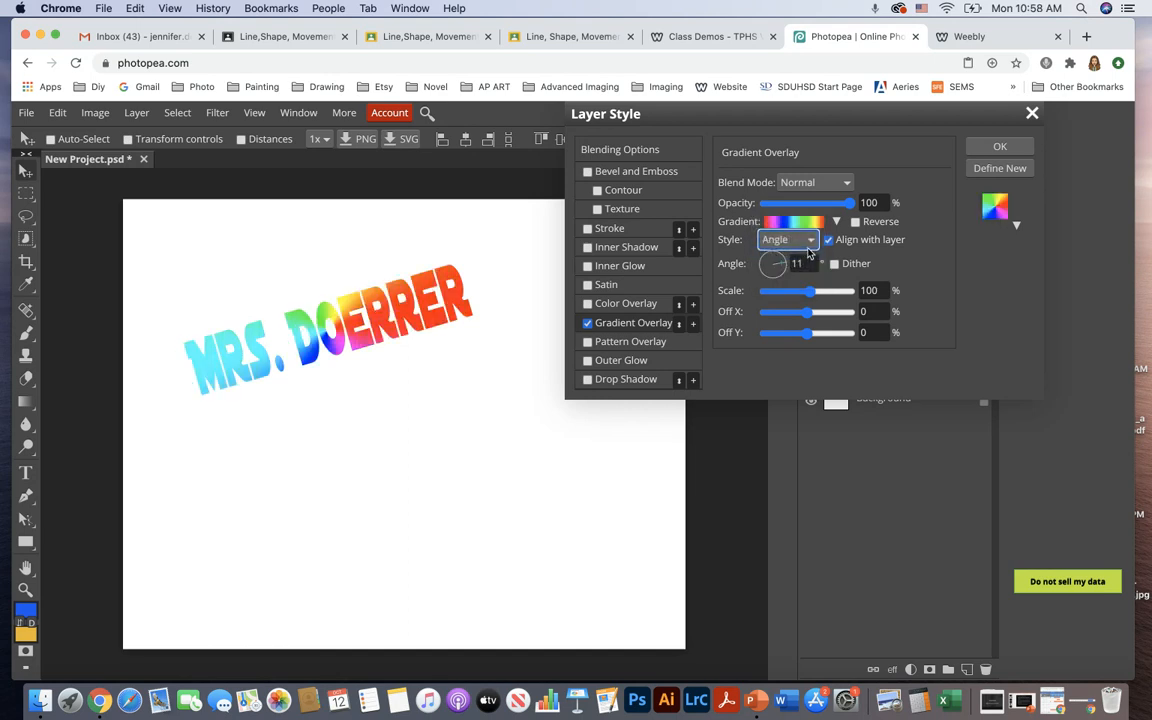
{"action": "left_click", "coordinate": [810, 246]}
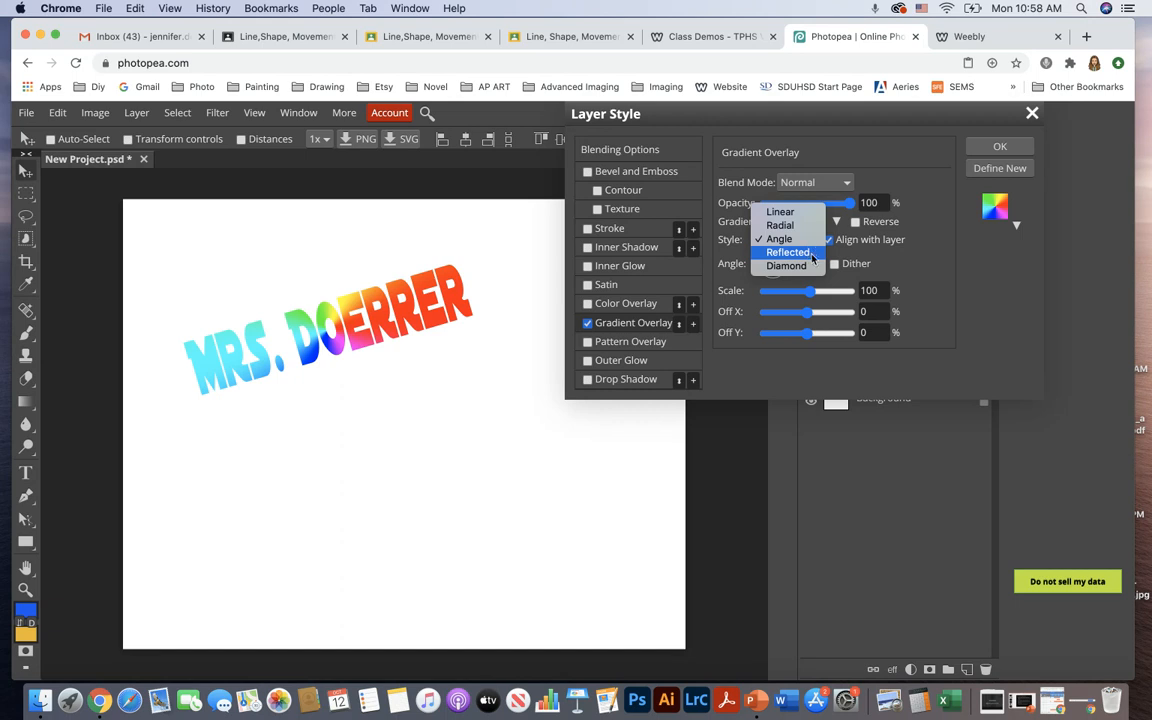
{"action": "left_click", "coordinate": [812, 254]}
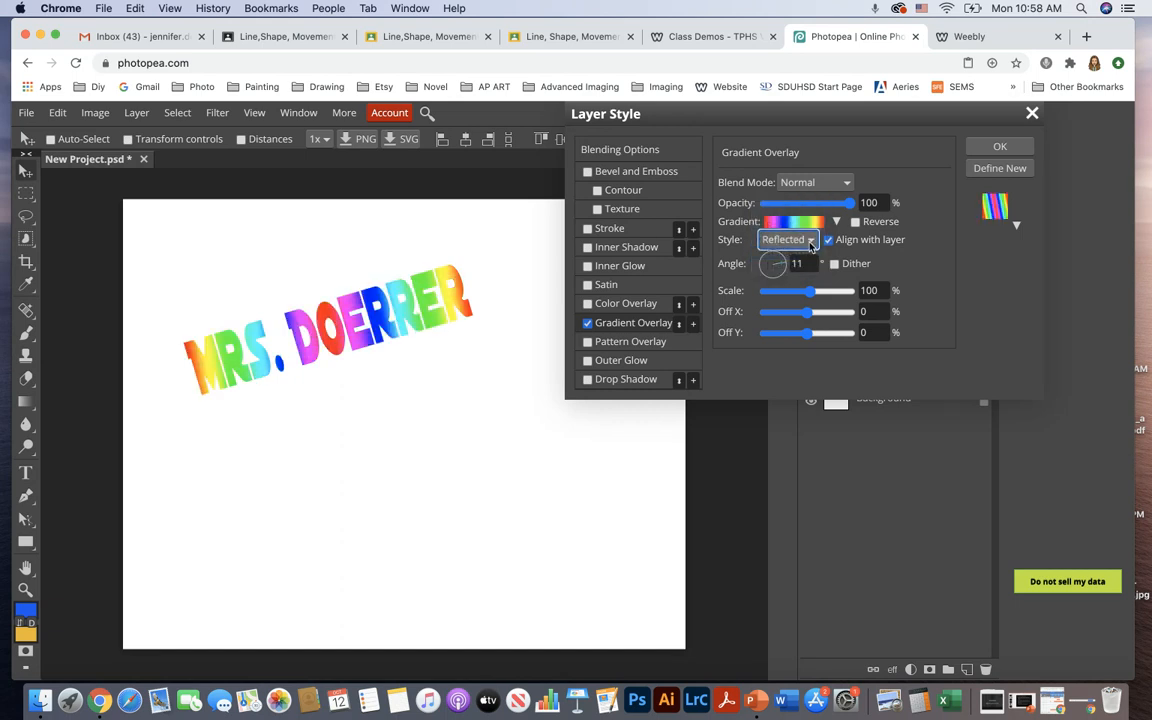
{"action": "left_click", "coordinate": [810, 242]}
{"action": "left_click", "coordinate": [810, 250]}
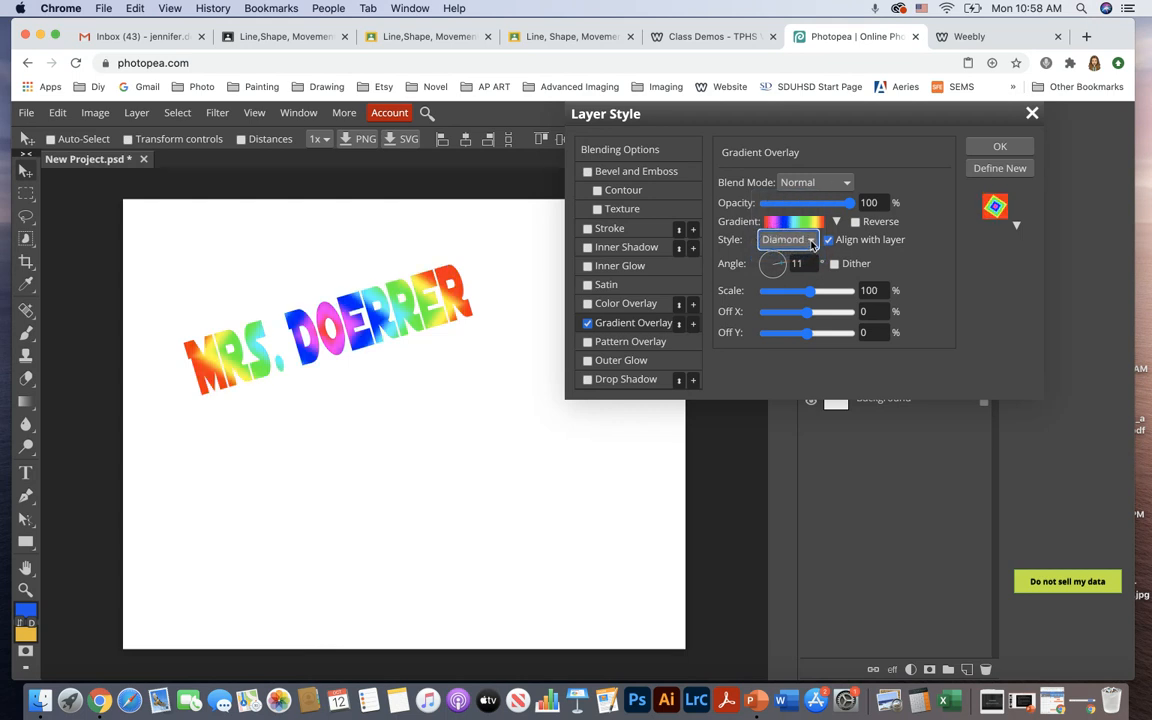
Set the Gradient Overlay style to Radial and apply the layer style to the name text
{"action": "left_click", "coordinate": [812, 242]}
{"action": "left_click", "coordinate": [810, 199]}
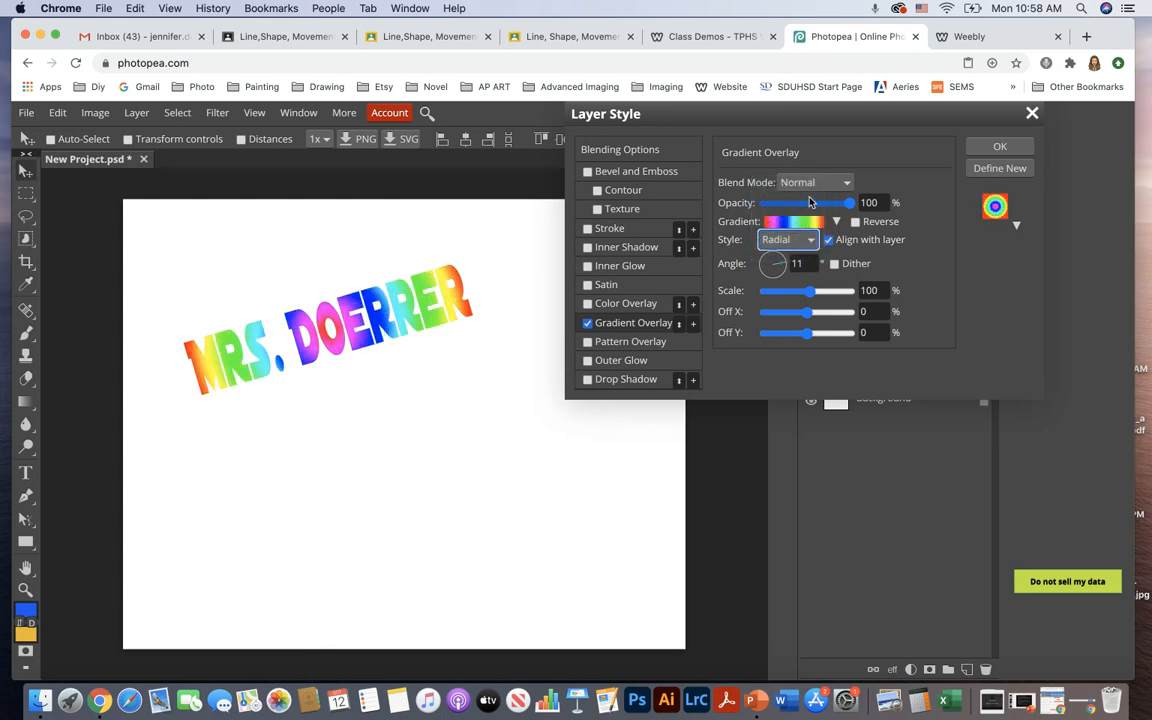
{"action": "left_click", "coordinate": [998, 147]}
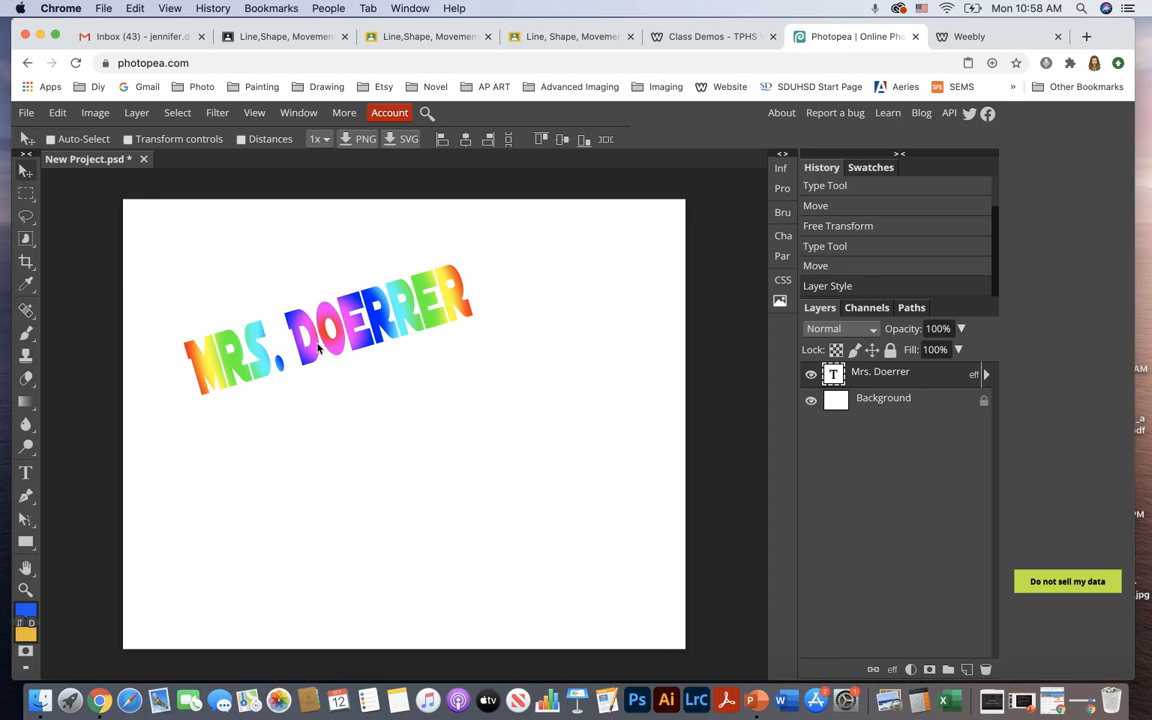
Add a Pattern Overlay with the default yellow swirl pattern to the name text and turn off its Gradient Overlay
{"action": "left_click", "coordinate": [137, 114]}
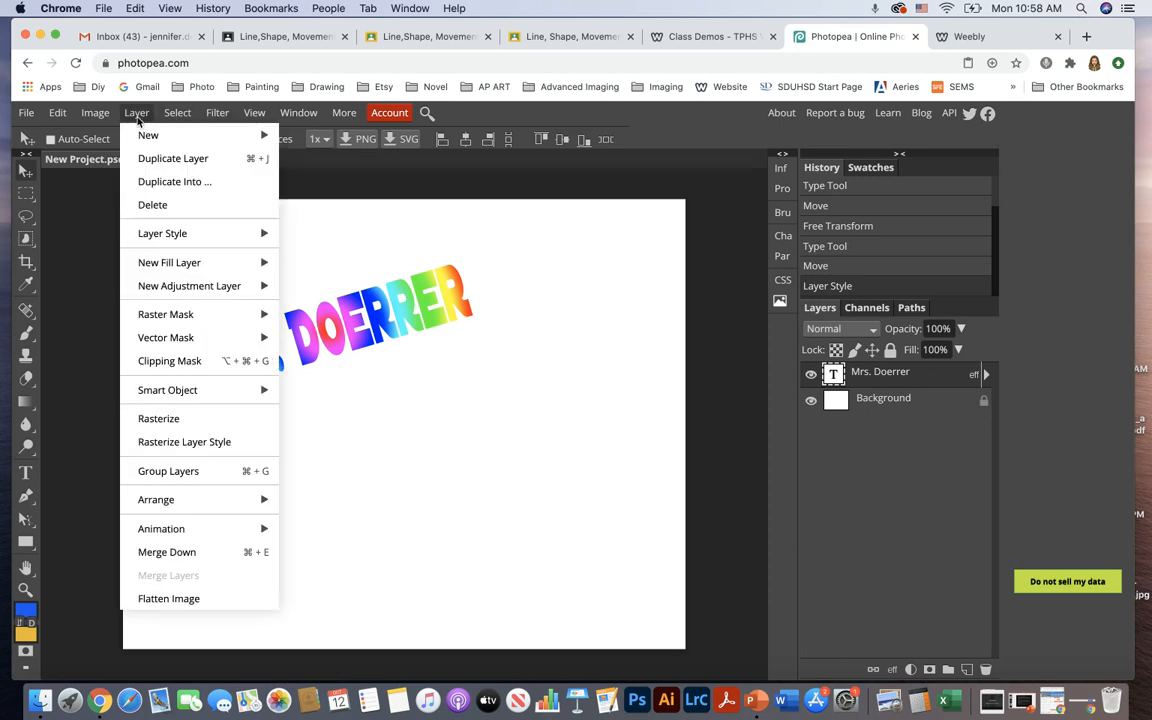
{"action": "mouse_move", "coordinate": [155, 233]}
{"action": "left_click", "coordinate": [365, 237]}
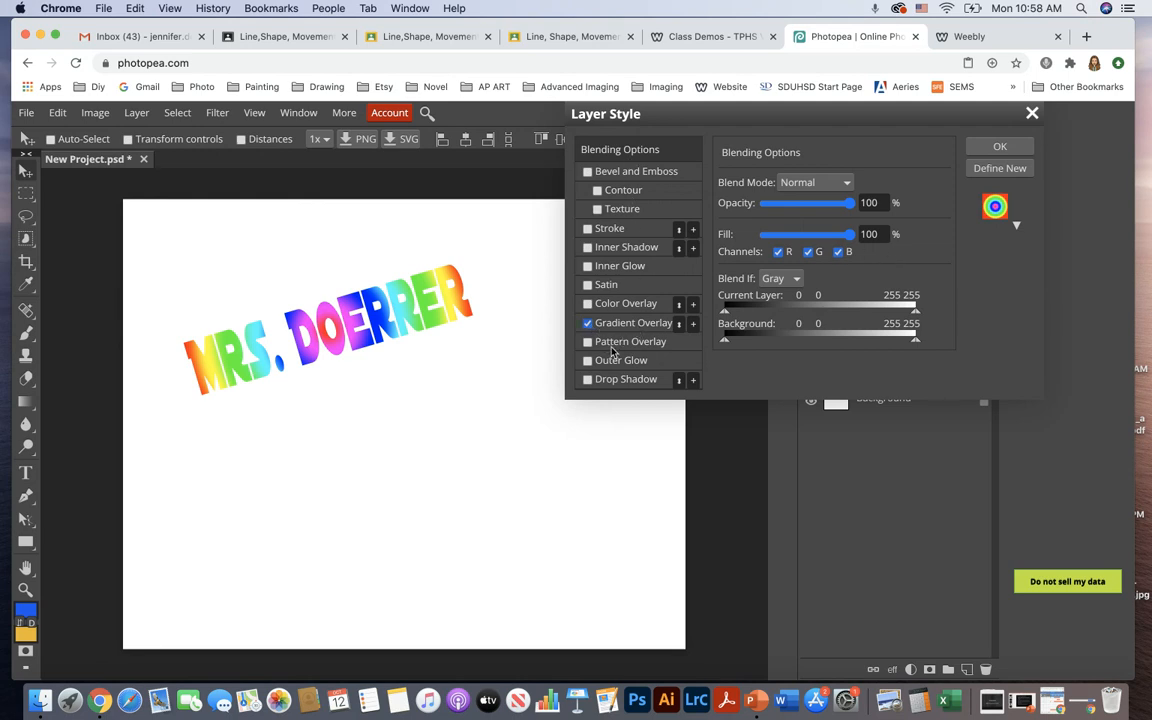
{"action": "left_click", "coordinate": [642, 343]}
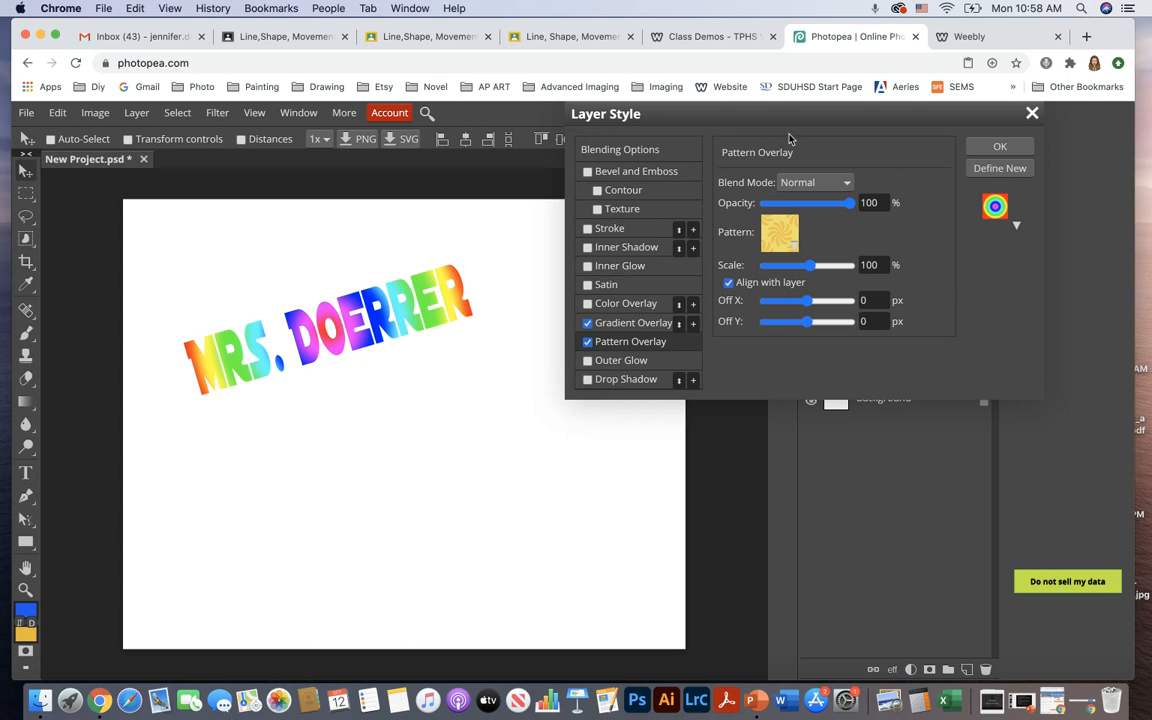
{"action": "left_click", "coordinate": [587, 322]}
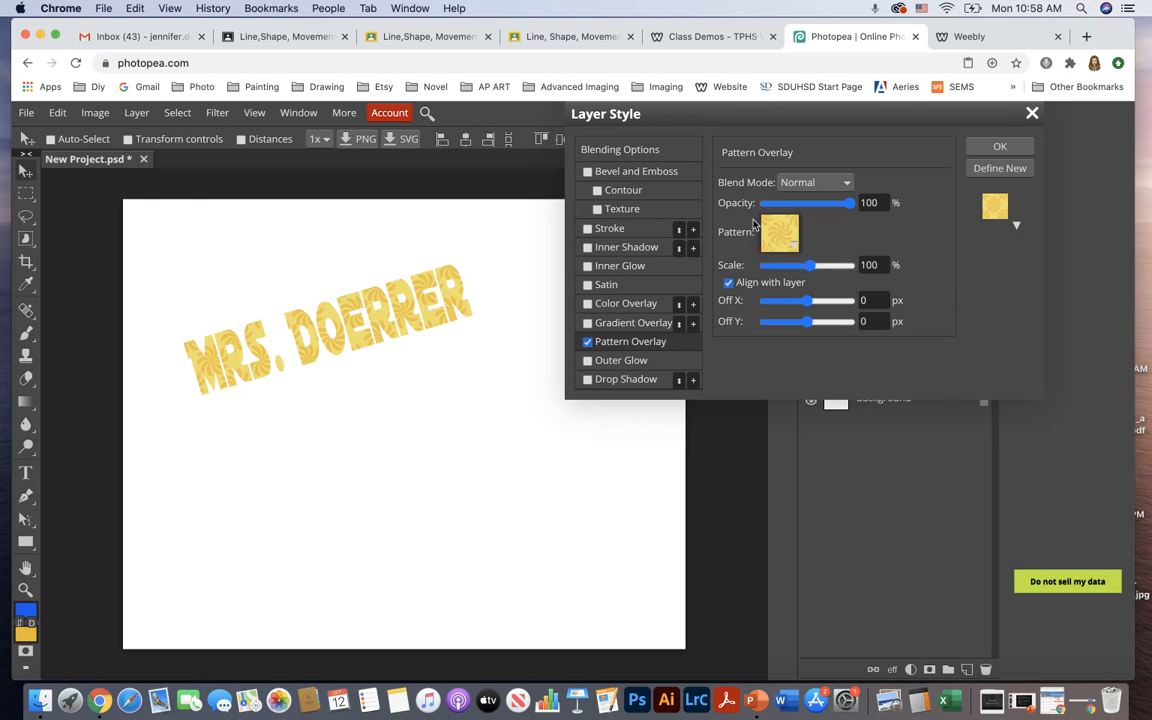
Try the beige, white, tan, grey, red polka-dot and black preset patterns for the Pattern Overlay, and return to the yellow swirl pattern
{"action": "left_click", "coordinate": [790, 240]}
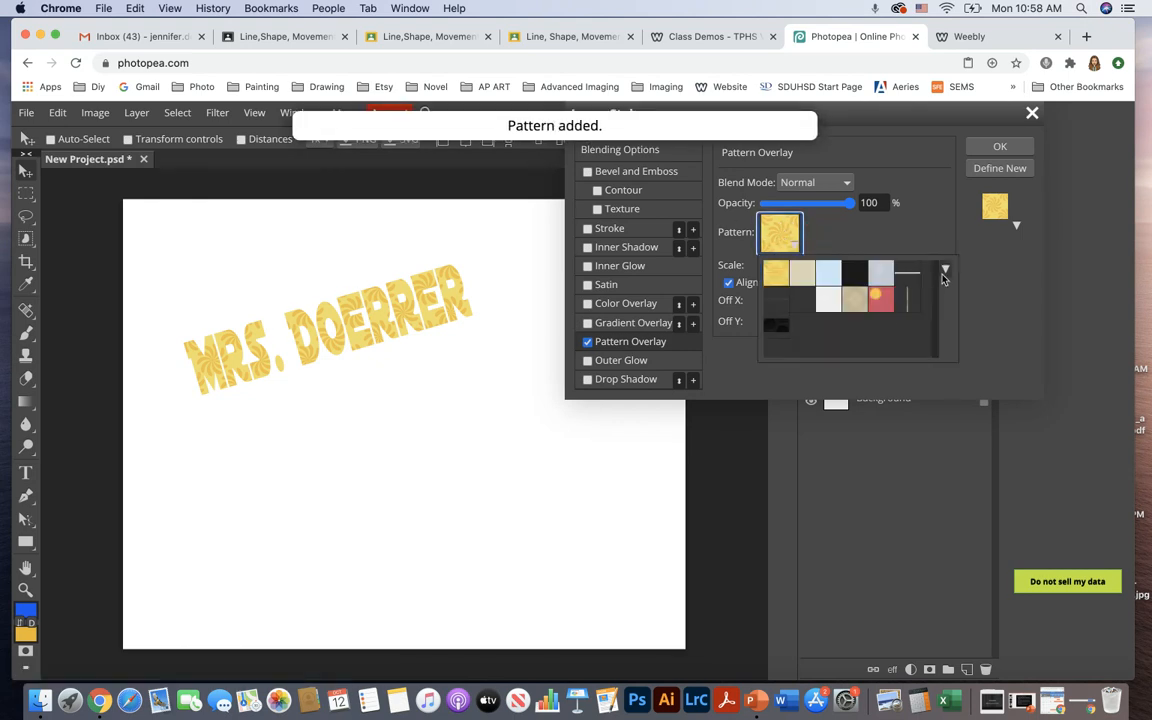
{"action": "left_click", "coordinate": [803, 276]}
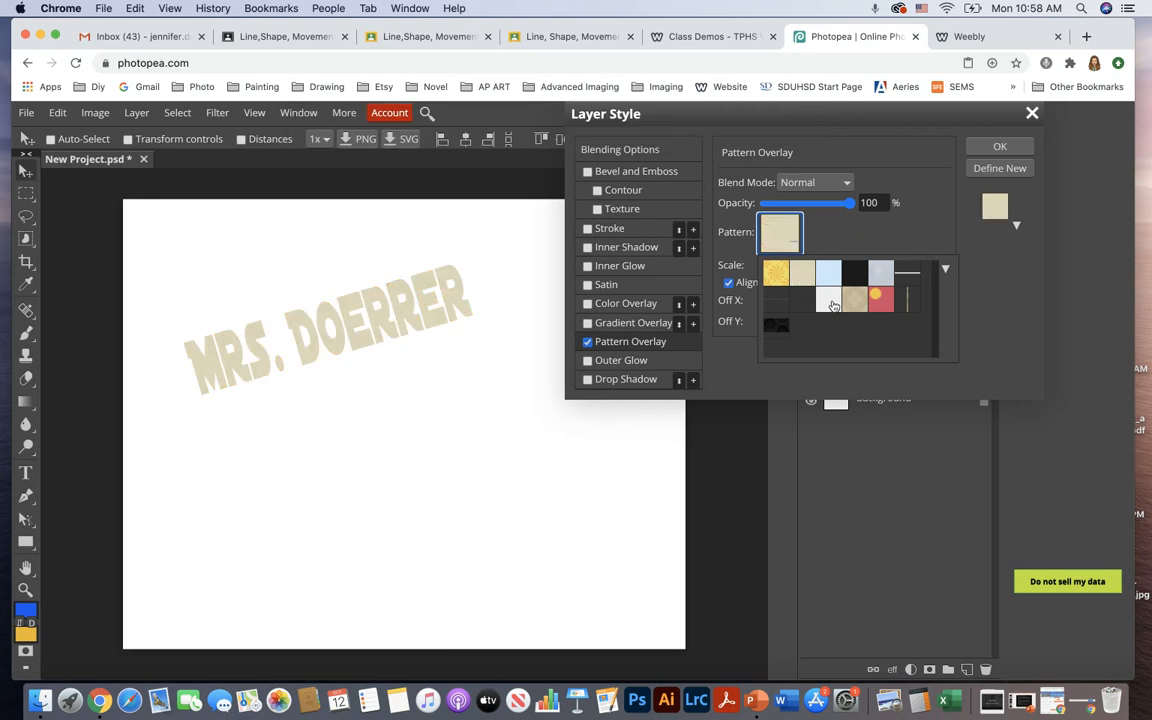
{"action": "left_click", "coordinate": [829, 299]}
{"action": "left_click", "coordinate": [852, 302]}
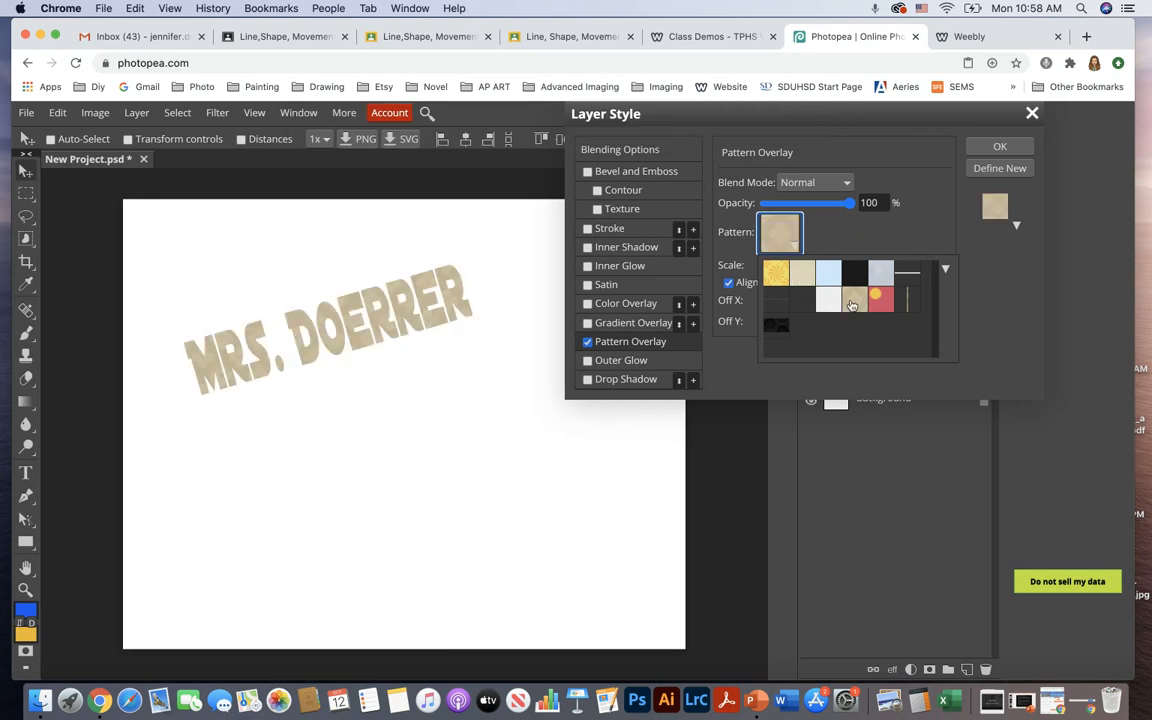
{"action": "left_click", "coordinate": [855, 272]}
{"action": "left_click", "coordinate": [881, 272]}
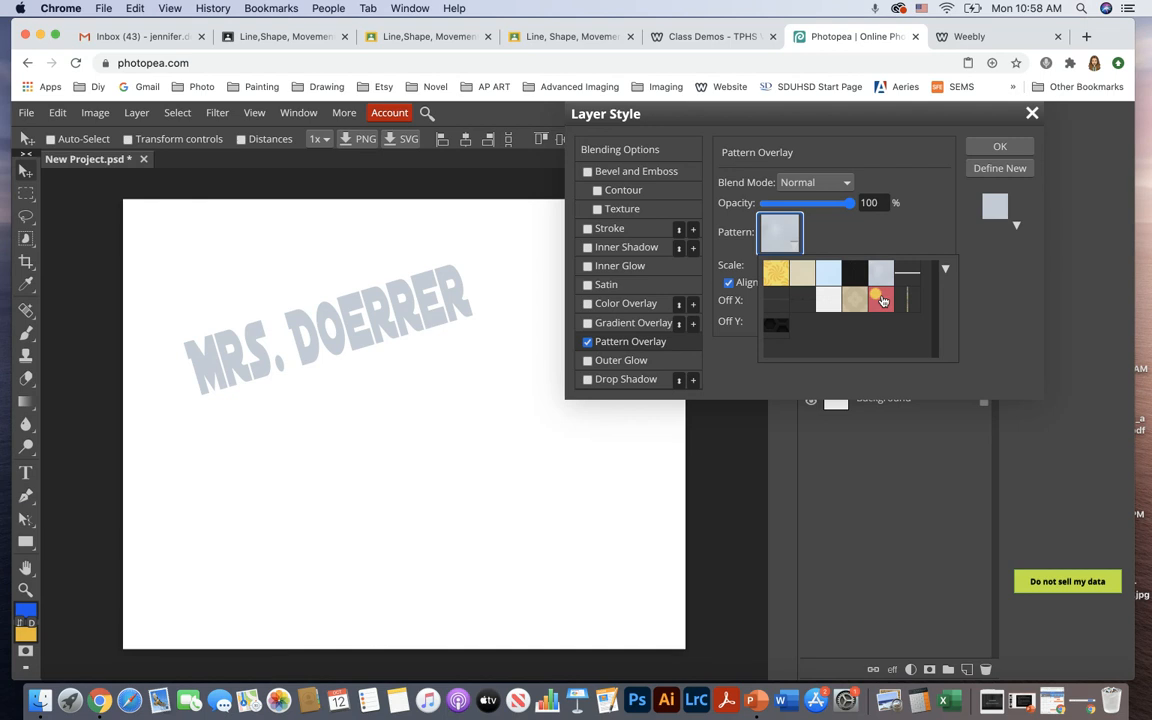
{"action": "left_click", "coordinate": [882, 301]}
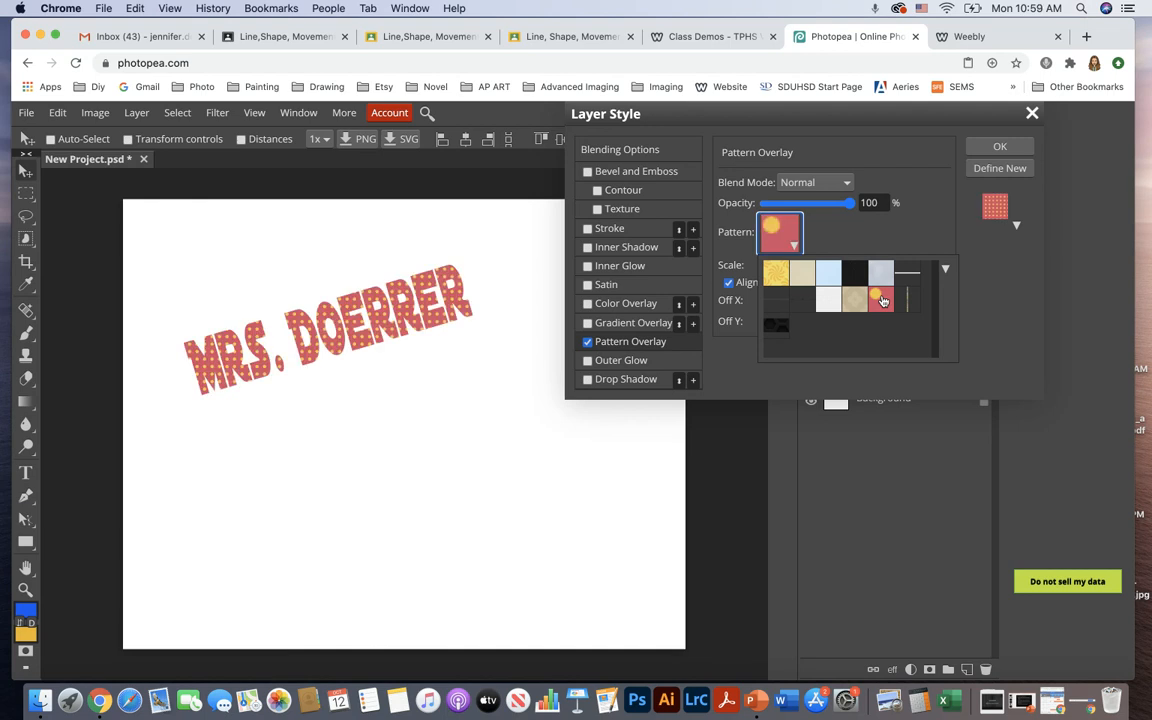
{"action": "left_click", "coordinate": [775, 324]}
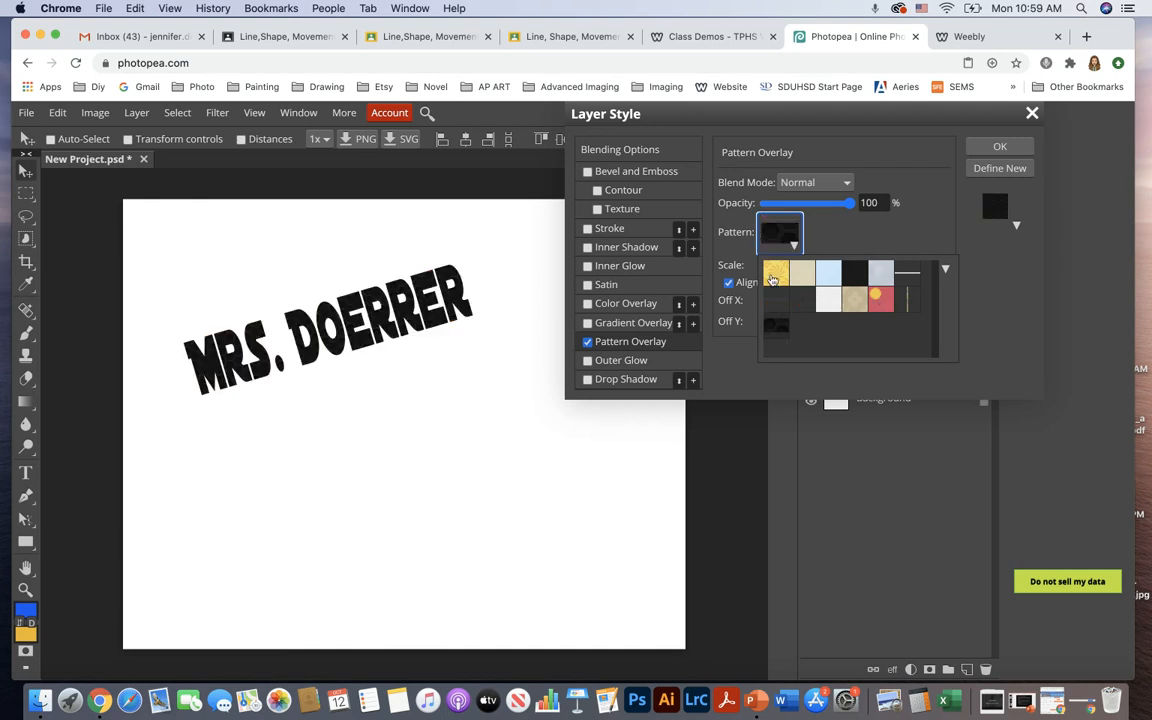
{"action": "left_click", "coordinate": [774, 274]}
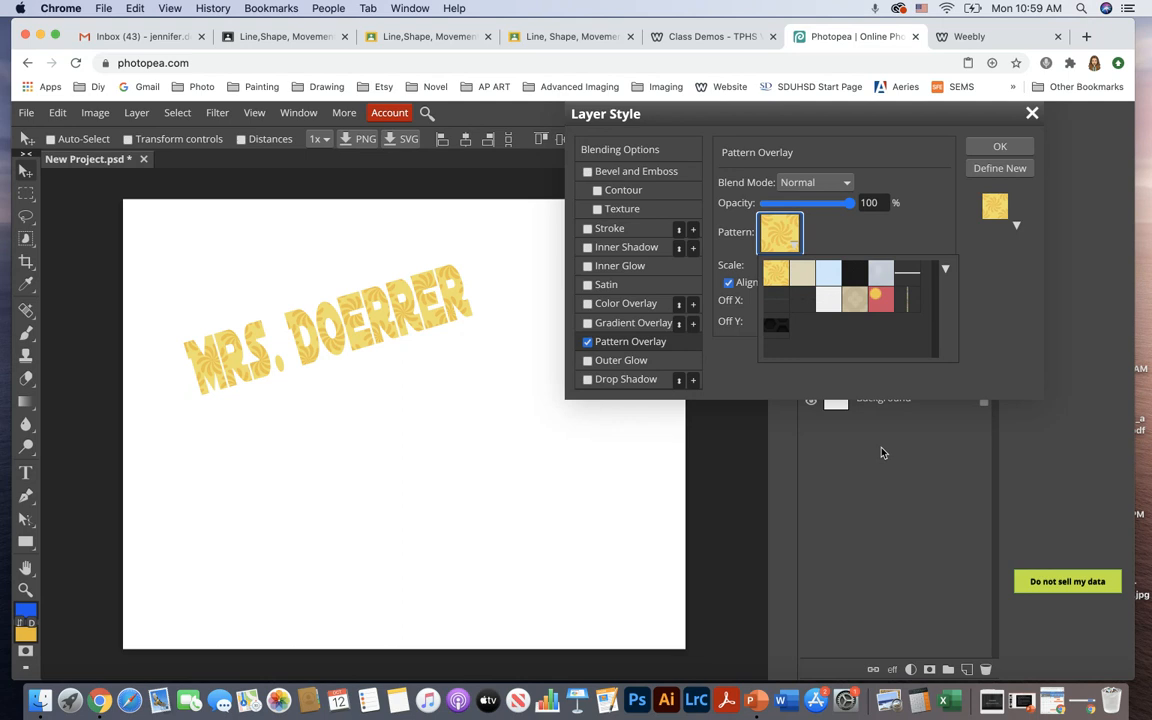
Replace the Pattern Overlay with a Drop Shadow of 16 px distance, 3% spread and 14 px size
{"action": "left_click", "coordinate": [588, 342]}
{"action": "left_click", "coordinate": [628, 380]}
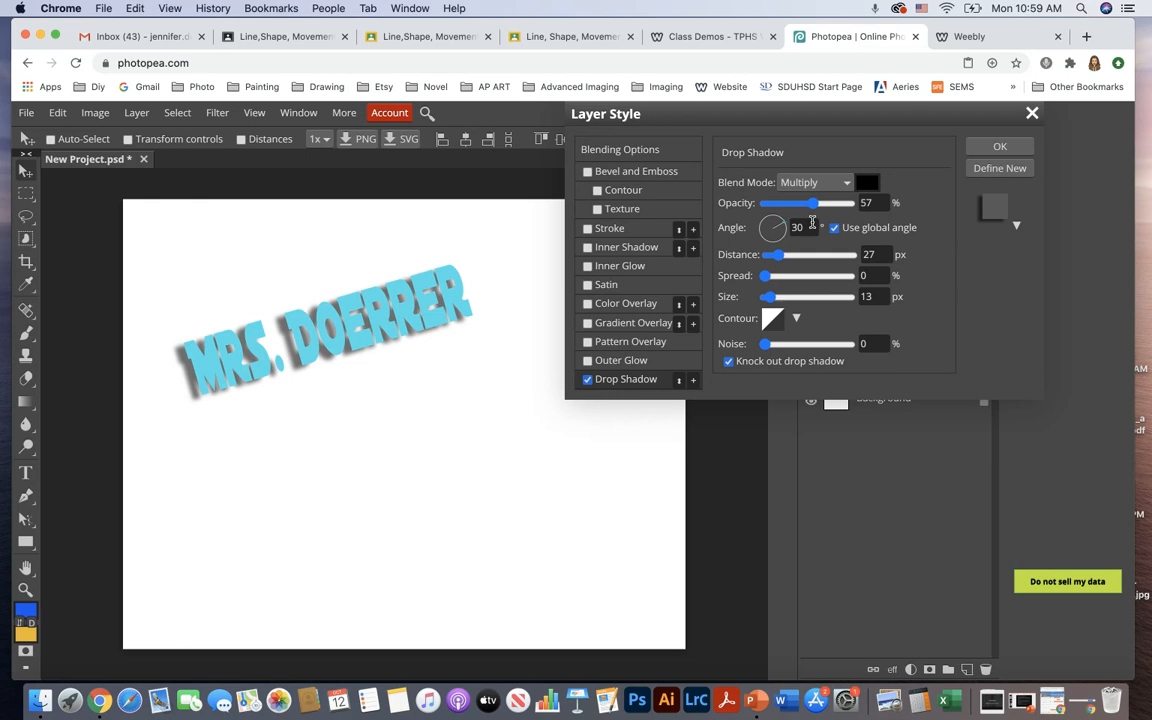
{"action": "mouse_move", "coordinate": [785, 257]}
{"action": "left_mouse_down"}
{"action": "mouse_move", "coordinate": [771, 261]}
{"action": "mouse_move", "coordinate": [802, 262]}
{"action": "mouse_move", "coordinate": [783, 263]}
{"action": "mouse_move", "coordinate": [783, 280]}
{"action": "mouse_move", "coordinate": [800, 280]}
{"action": "mouse_move", "coordinate": [766, 277]}
{"action": "mouse_move", "coordinate": [796, 302]}
{"action": "mouse_move", "coordinate": [763, 300]}
{"action": "mouse_move", "coordinate": [795, 301]}
{"action": "mouse_move", "coordinate": [766, 302]}
{"action": "mouse_move", "coordinate": [775, 260]}
{"action": "left_mouse_up"}
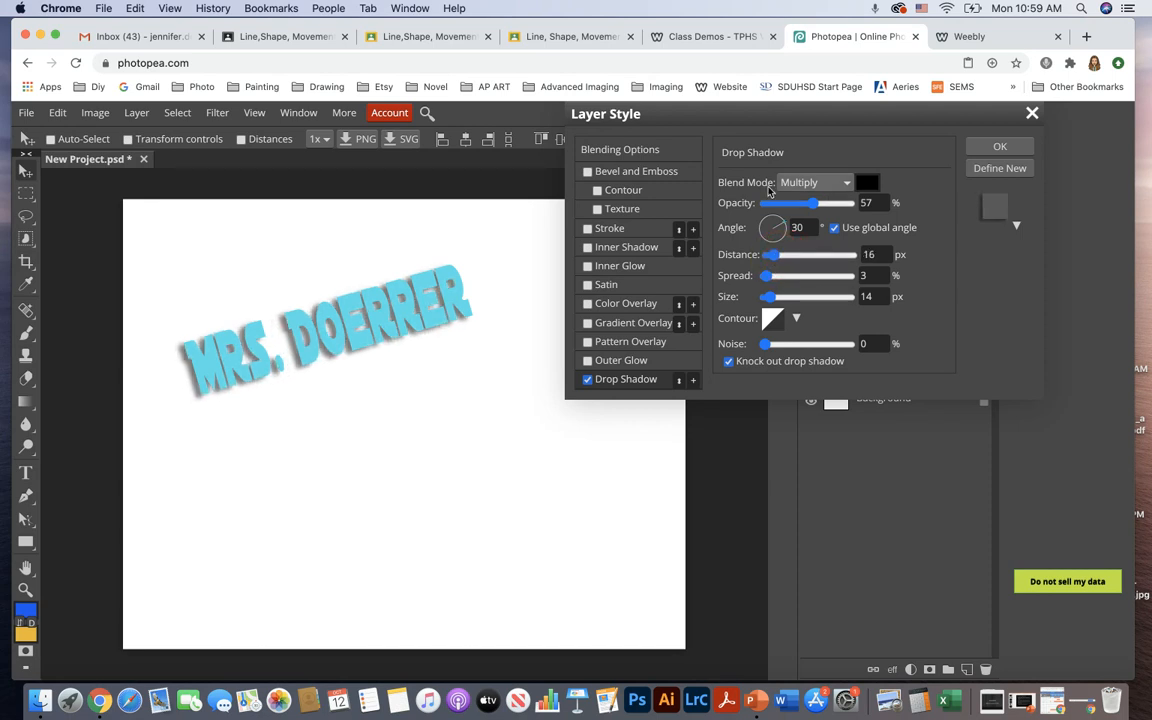
Apply the layer style with Gradient Overlay and Bevel and Emboss turned on, and move the name text slightly up and left
{"action": "left_click", "coordinate": [632, 324]}
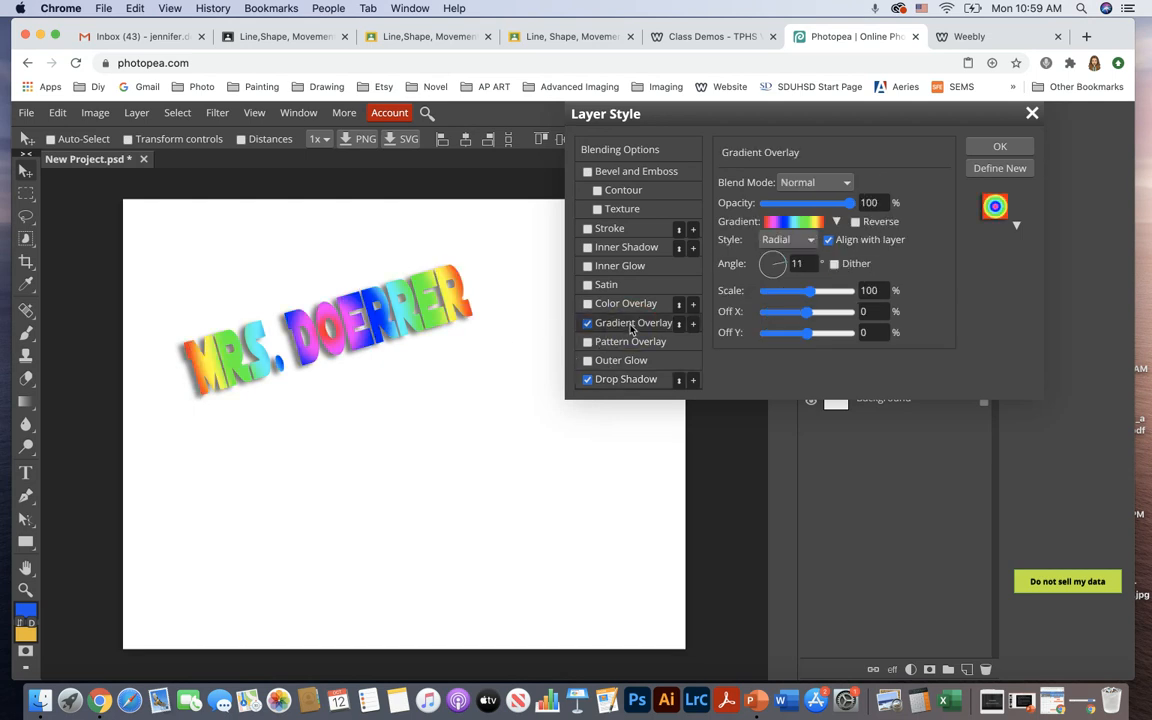
{"action": "left_click", "coordinate": [653, 172]}
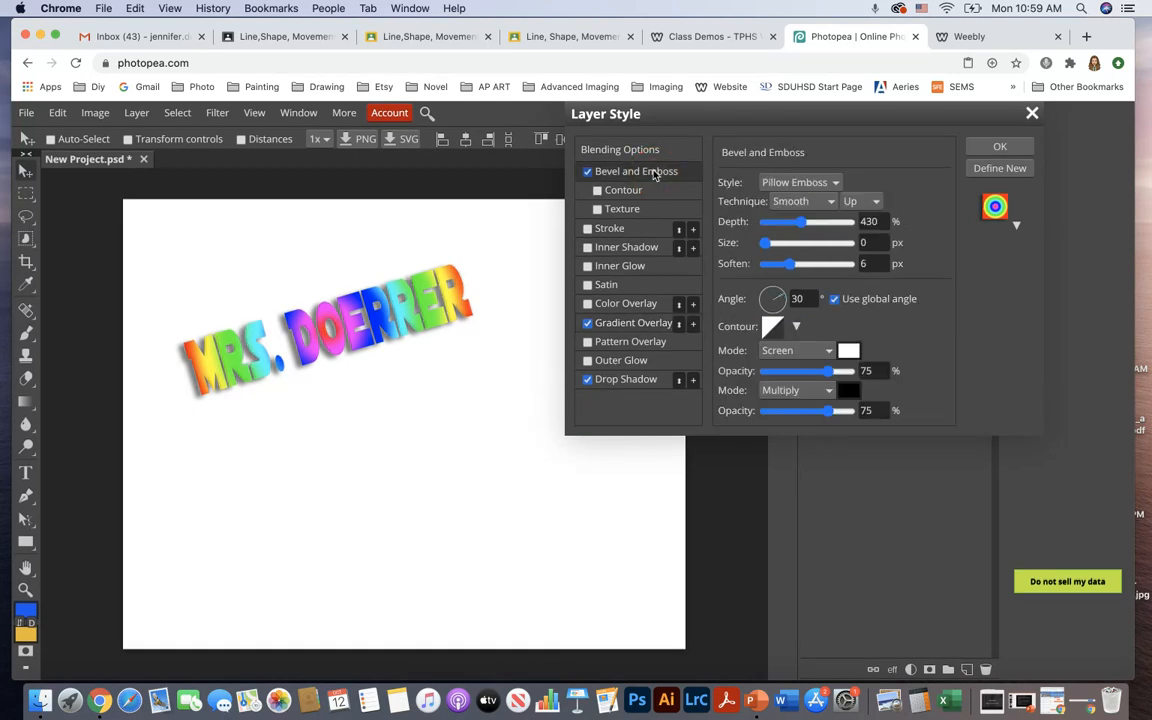
{"action": "left_click", "coordinate": [992, 147]}
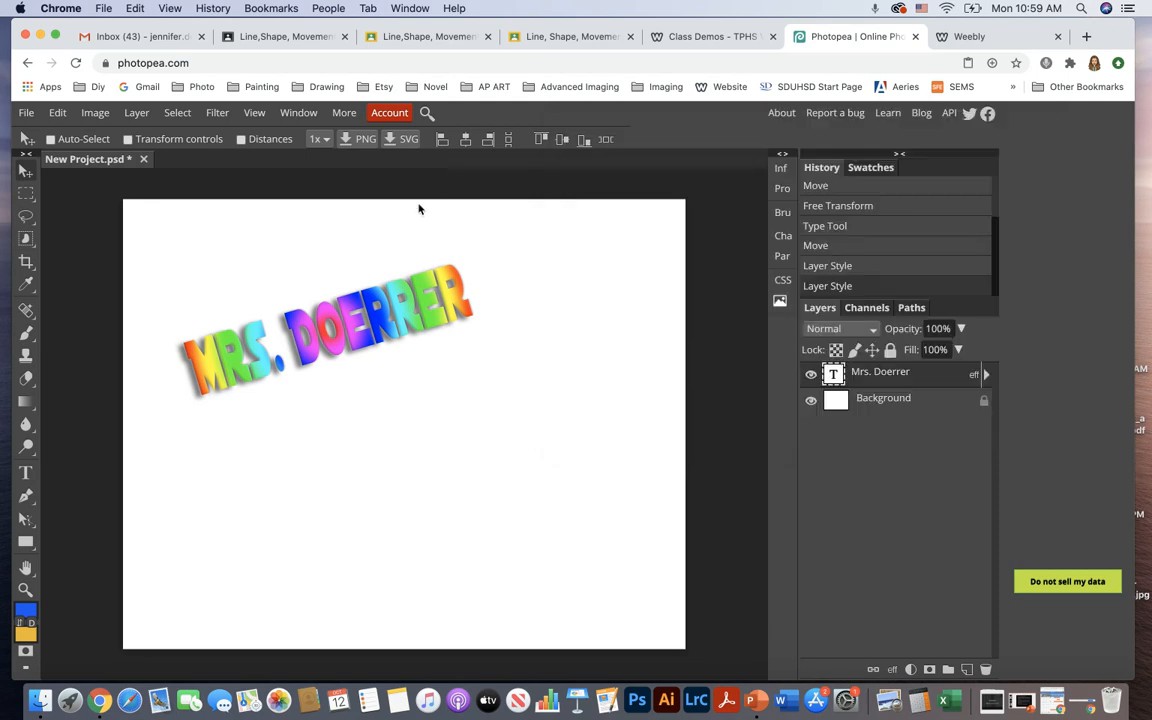
{"action": "left_click_drag", "start_coordinate": [314, 356], "coordinate": [285, 327]}
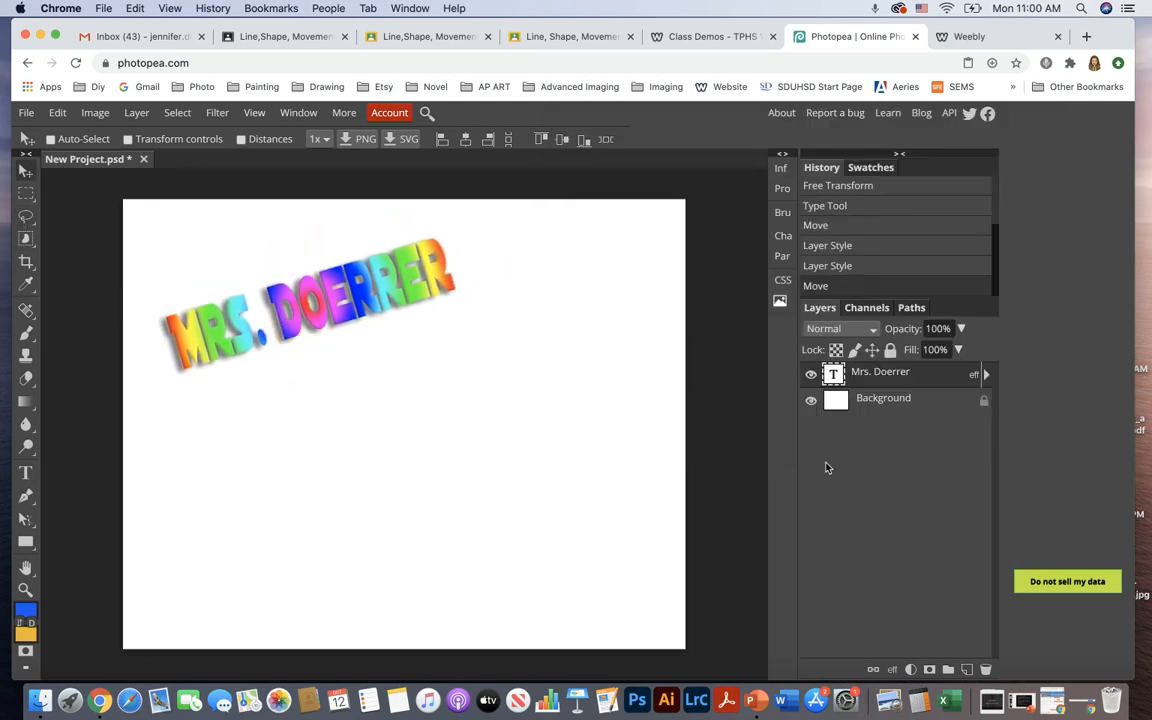
Expand the name layer's effects and hide Bevel and Emboss and Gradient Overlay, switching Drop Shadow off and back on
{"action": "left_click", "coordinate": [985, 374]}
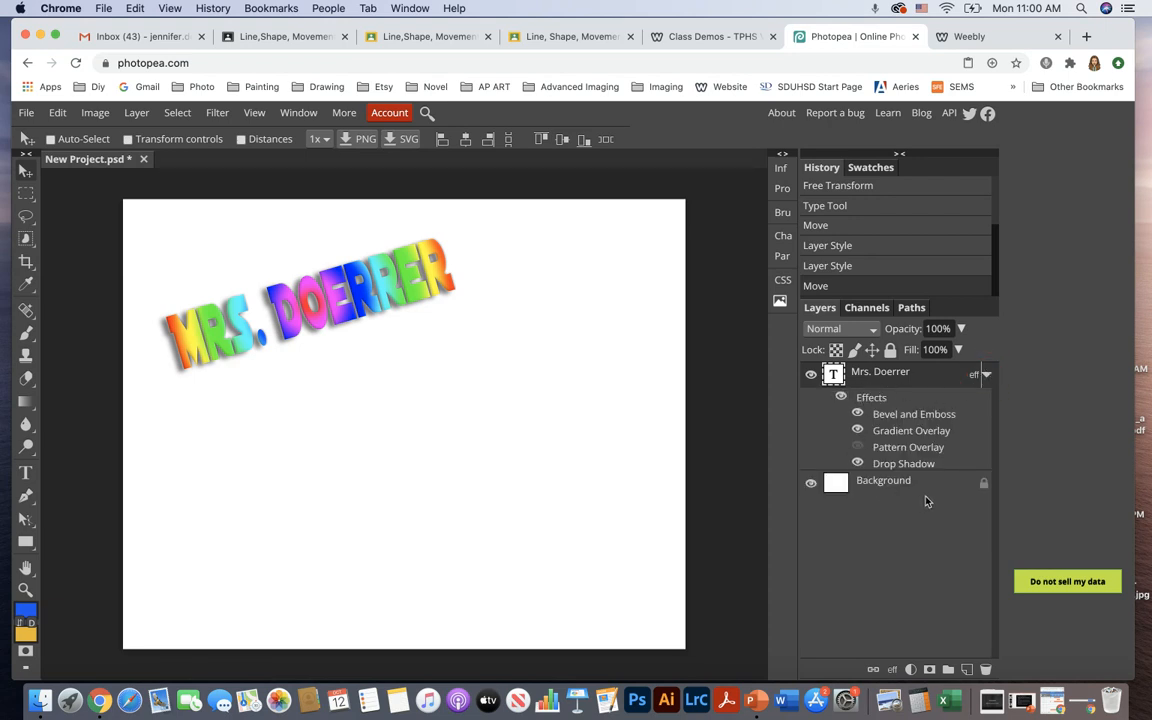
{"action": "left_click", "coordinate": [857, 414]}
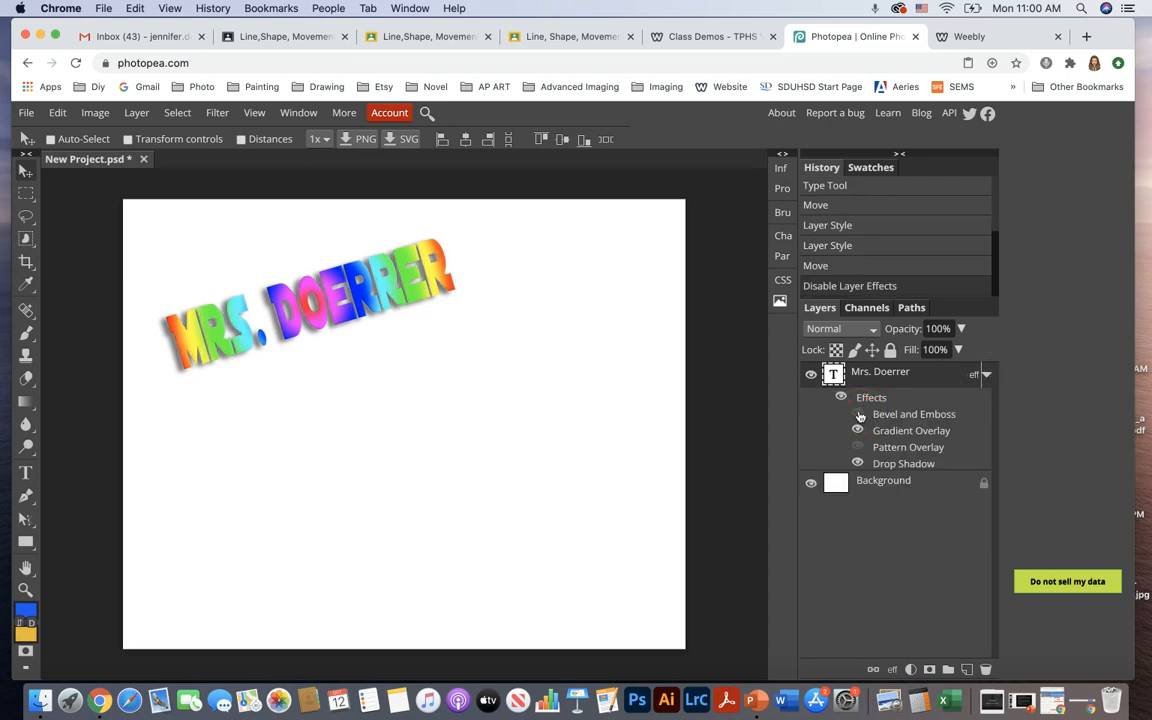
{"action": "left_click", "coordinate": [857, 430]}
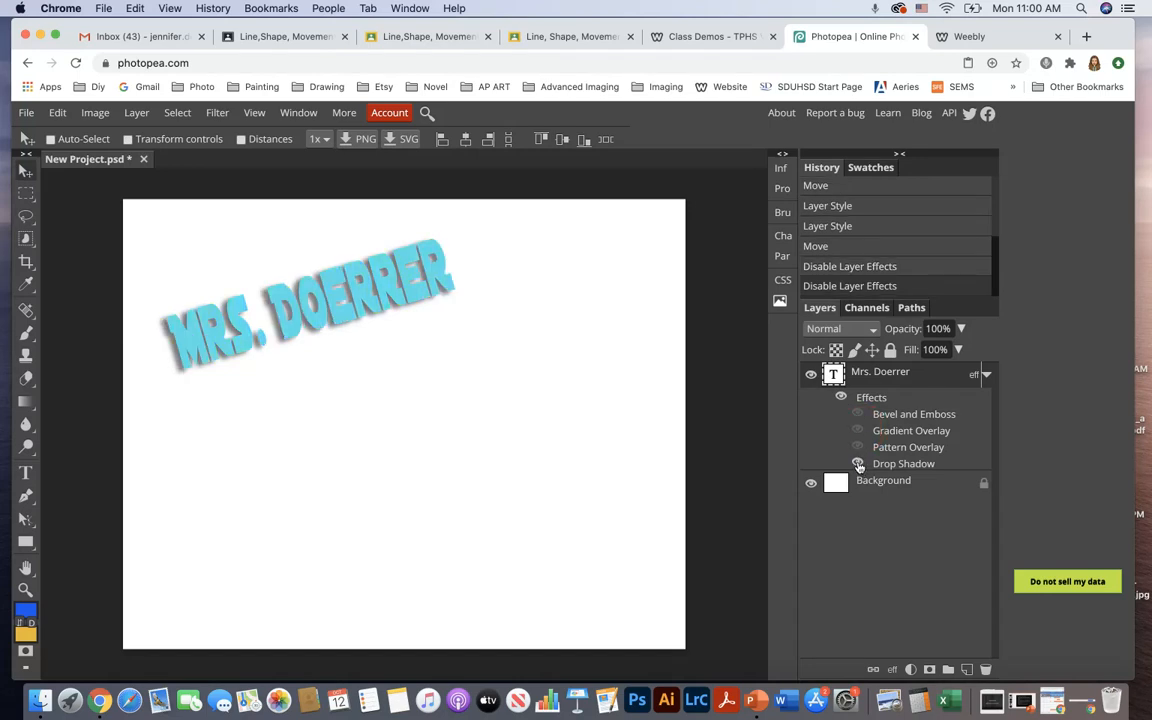
{"action": "left_click", "coordinate": [857, 464]}
{"action": "left_click", "coordinate": [857, 464]}
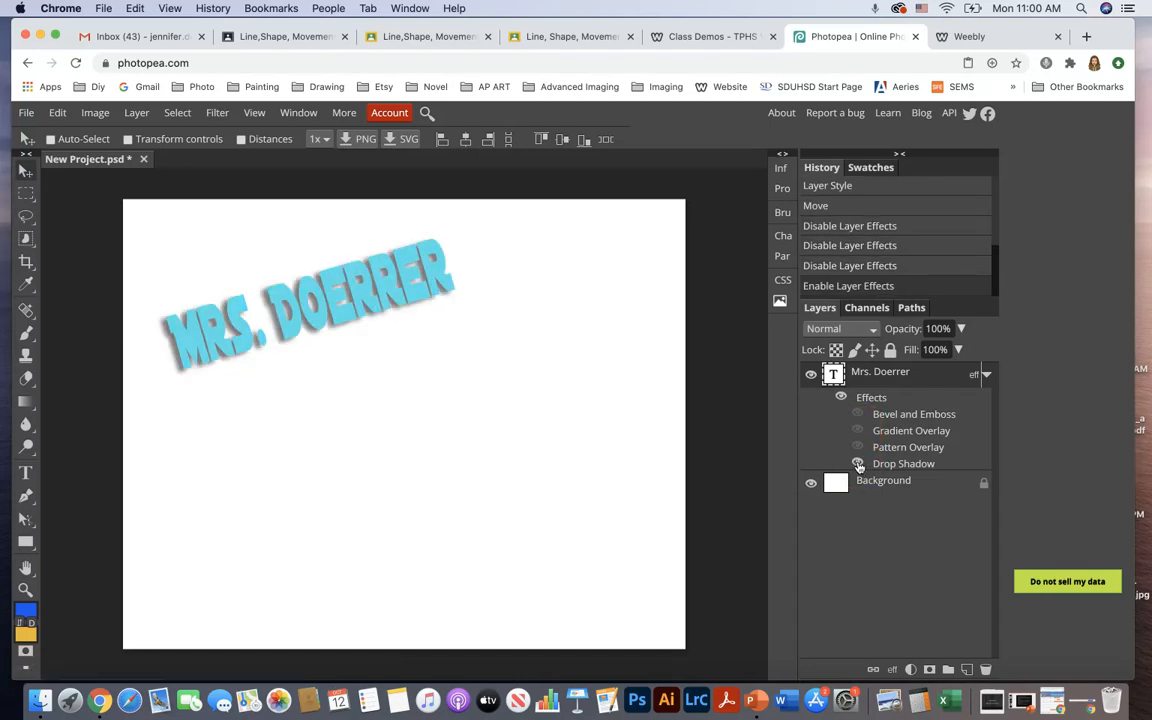
Show the name layer's Pattern Overlay and Bevel and Emboss effects, and switch Gradient Overlay on and back off
{"action": "left_click", "coordinate": [857, 447]}
{"action": "left_click", "coordinate": [857, 430]}
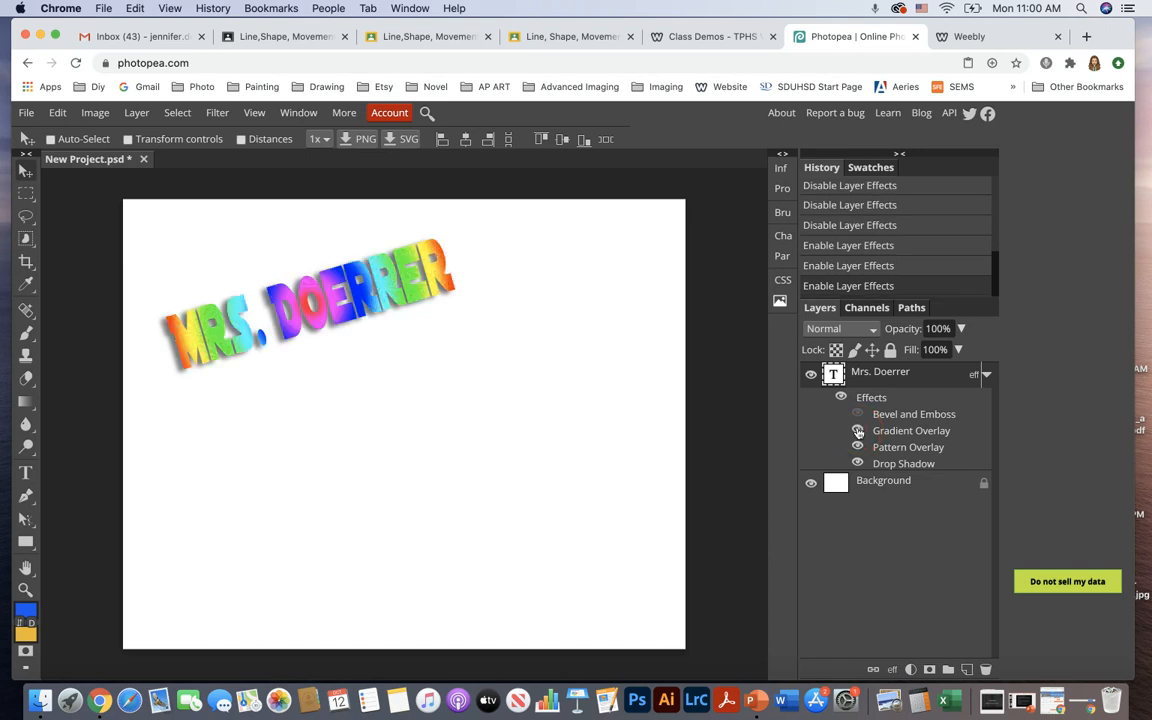
{"action": "left_click", "coordinate": [857, 416]}
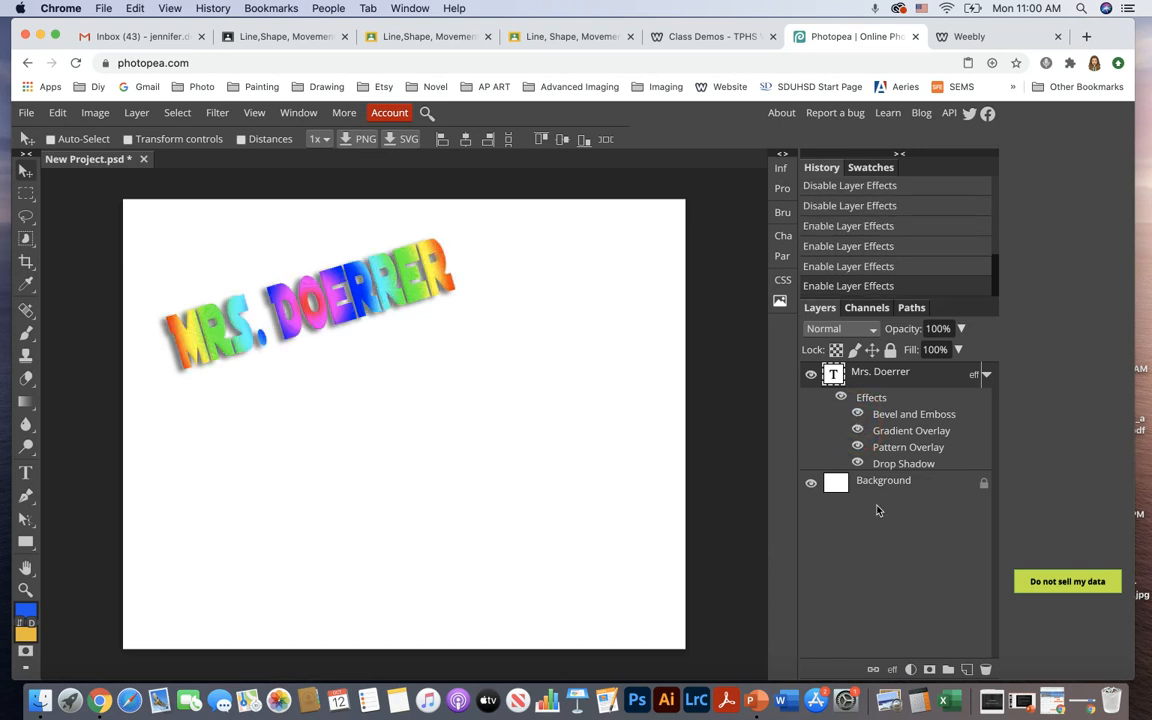
{"action": "left_click", "coordinate": [857, 430]}
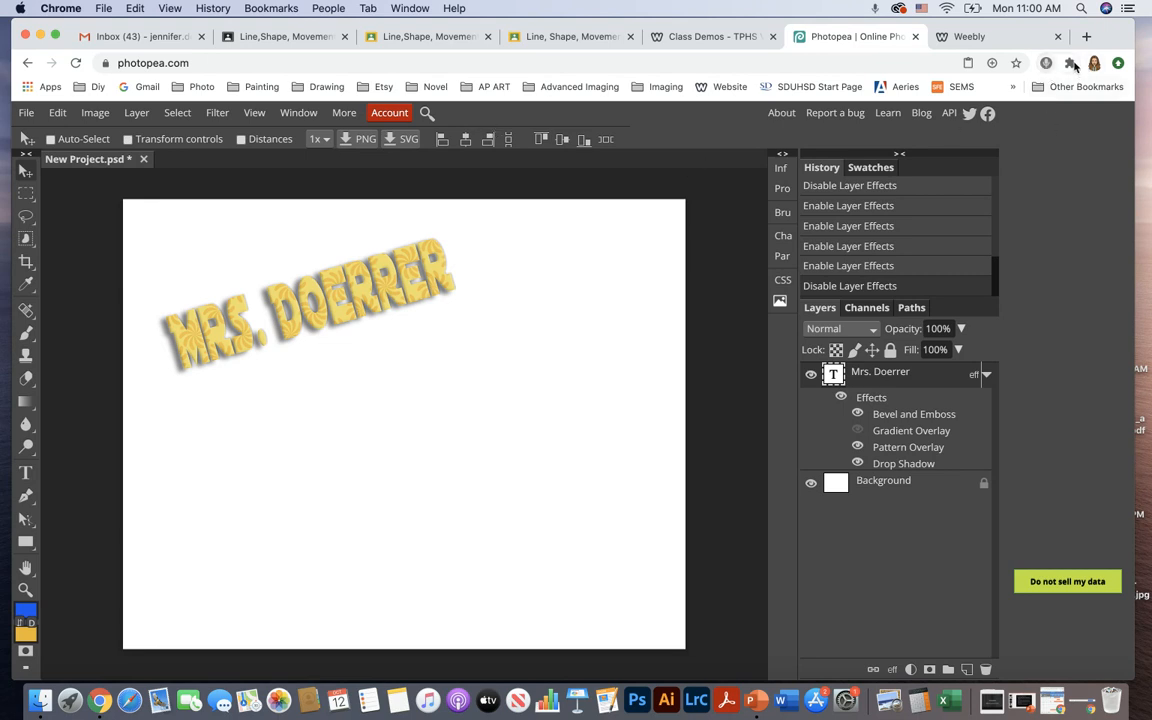
{"action": "left_click", "coordinate": [1071, 63]}
{"action": "left_click", "coordinate": [985, 197]}
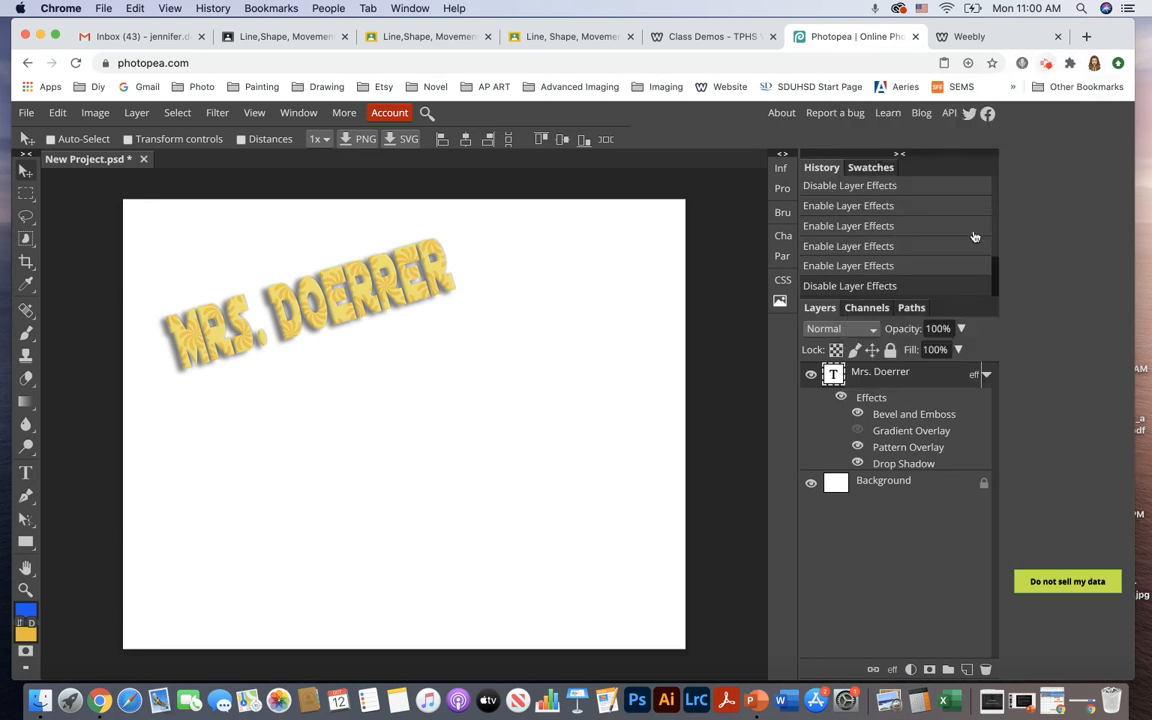